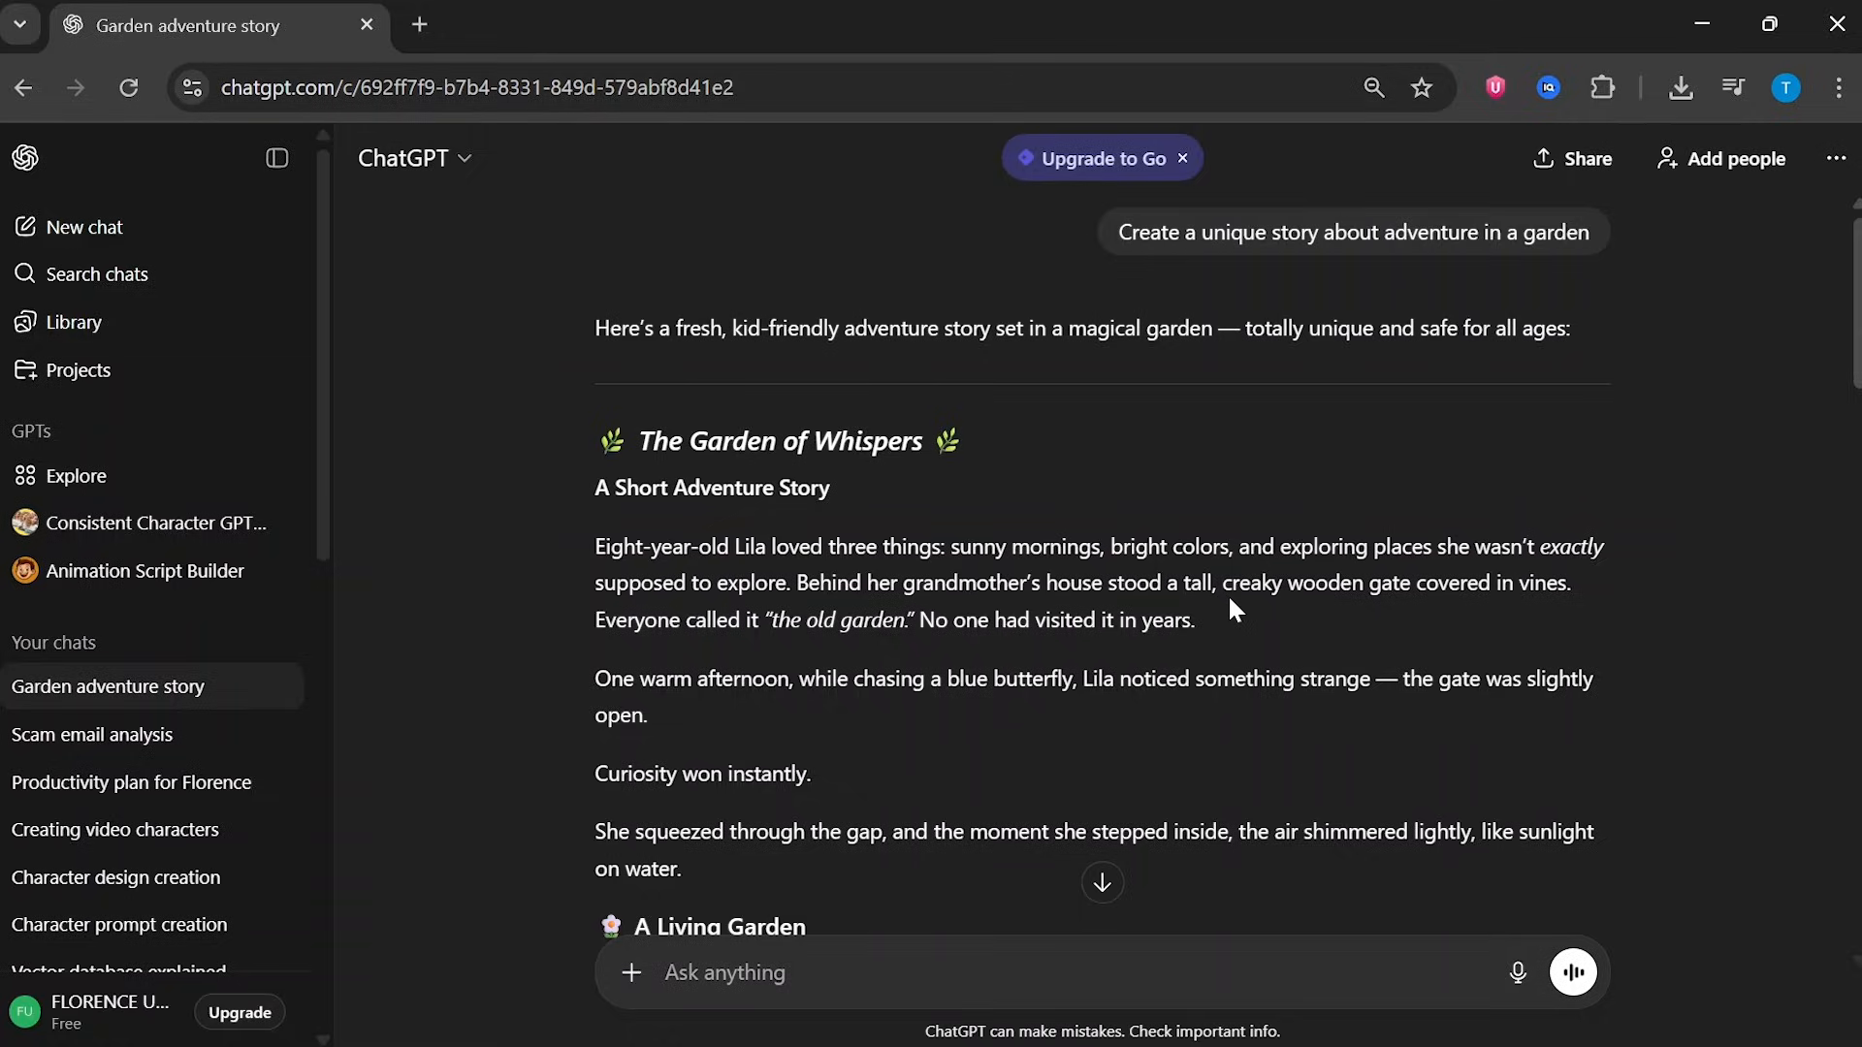
- Paste the 10-scene story prompt for “Tia and the Secret Garden Cat” into a new chat and send it
{"action": "scroll", "coordinate": [1228, 594], "scroll_direction": "down", "scroll_amount": 15}
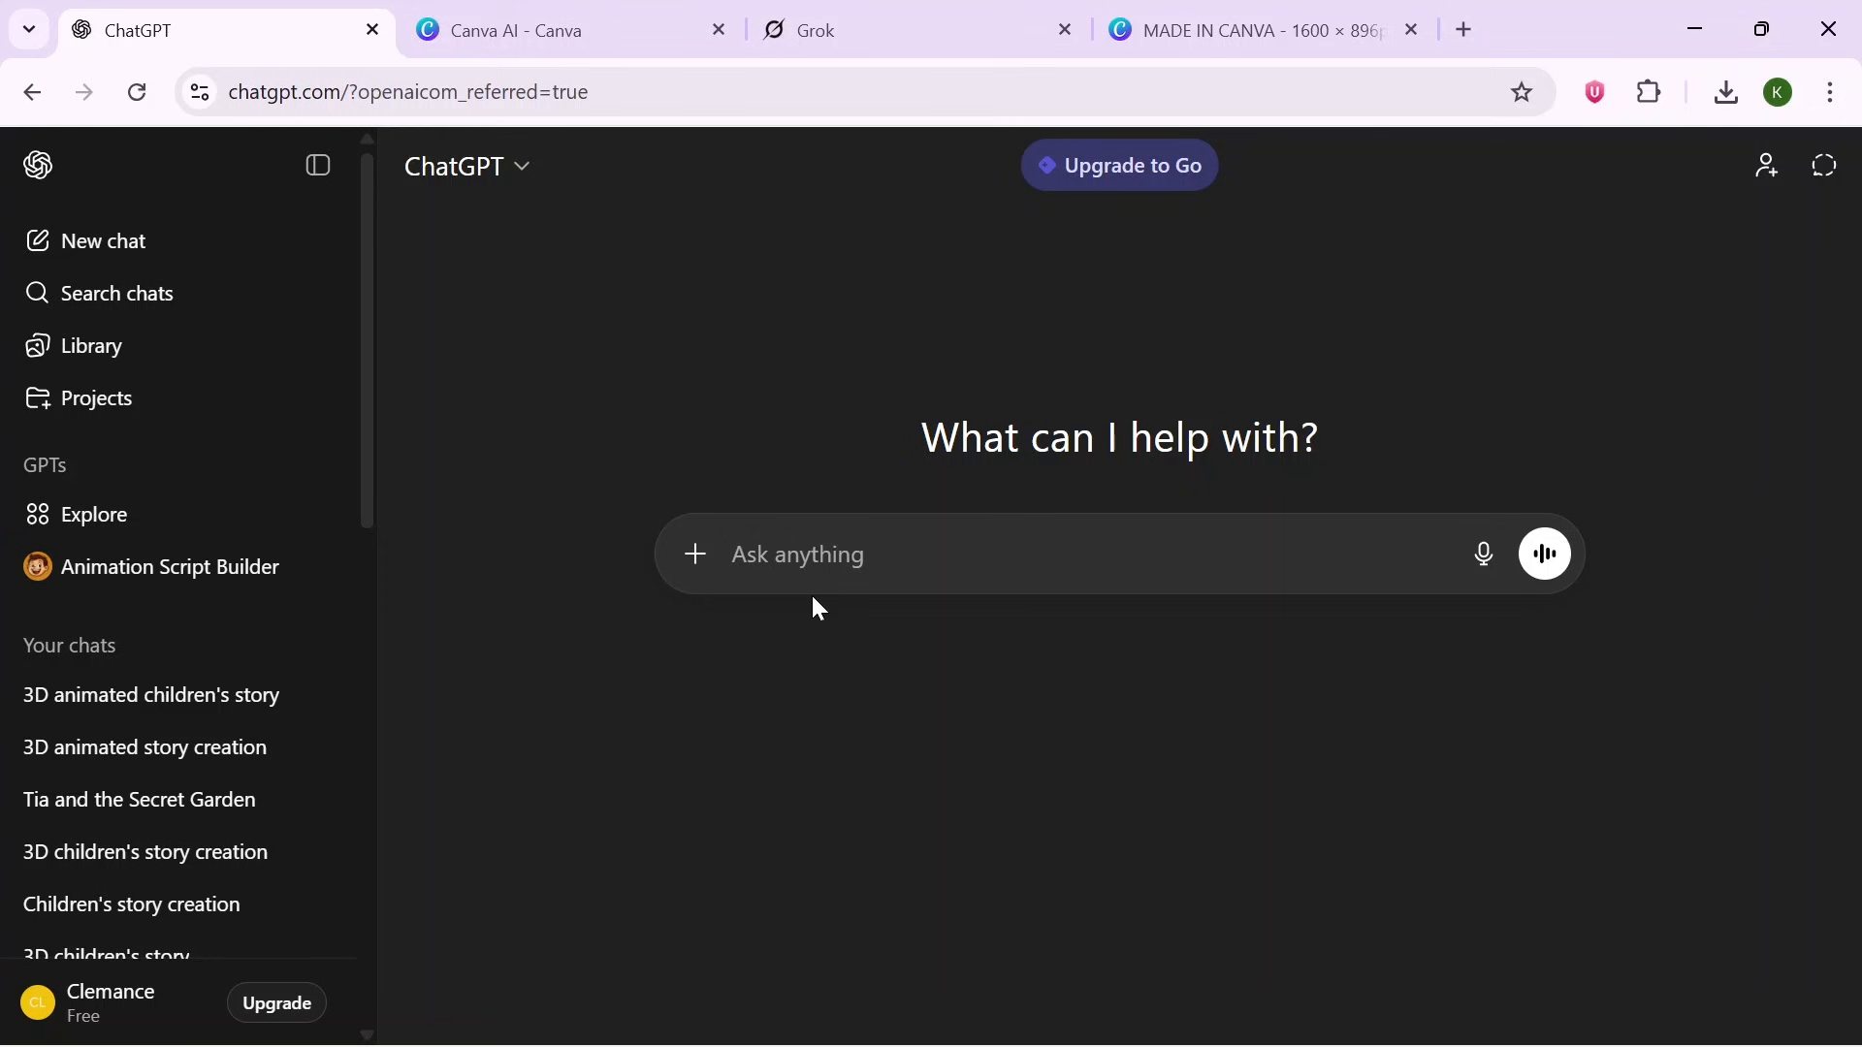
{"action": "key", "text": "ctrl+v"}
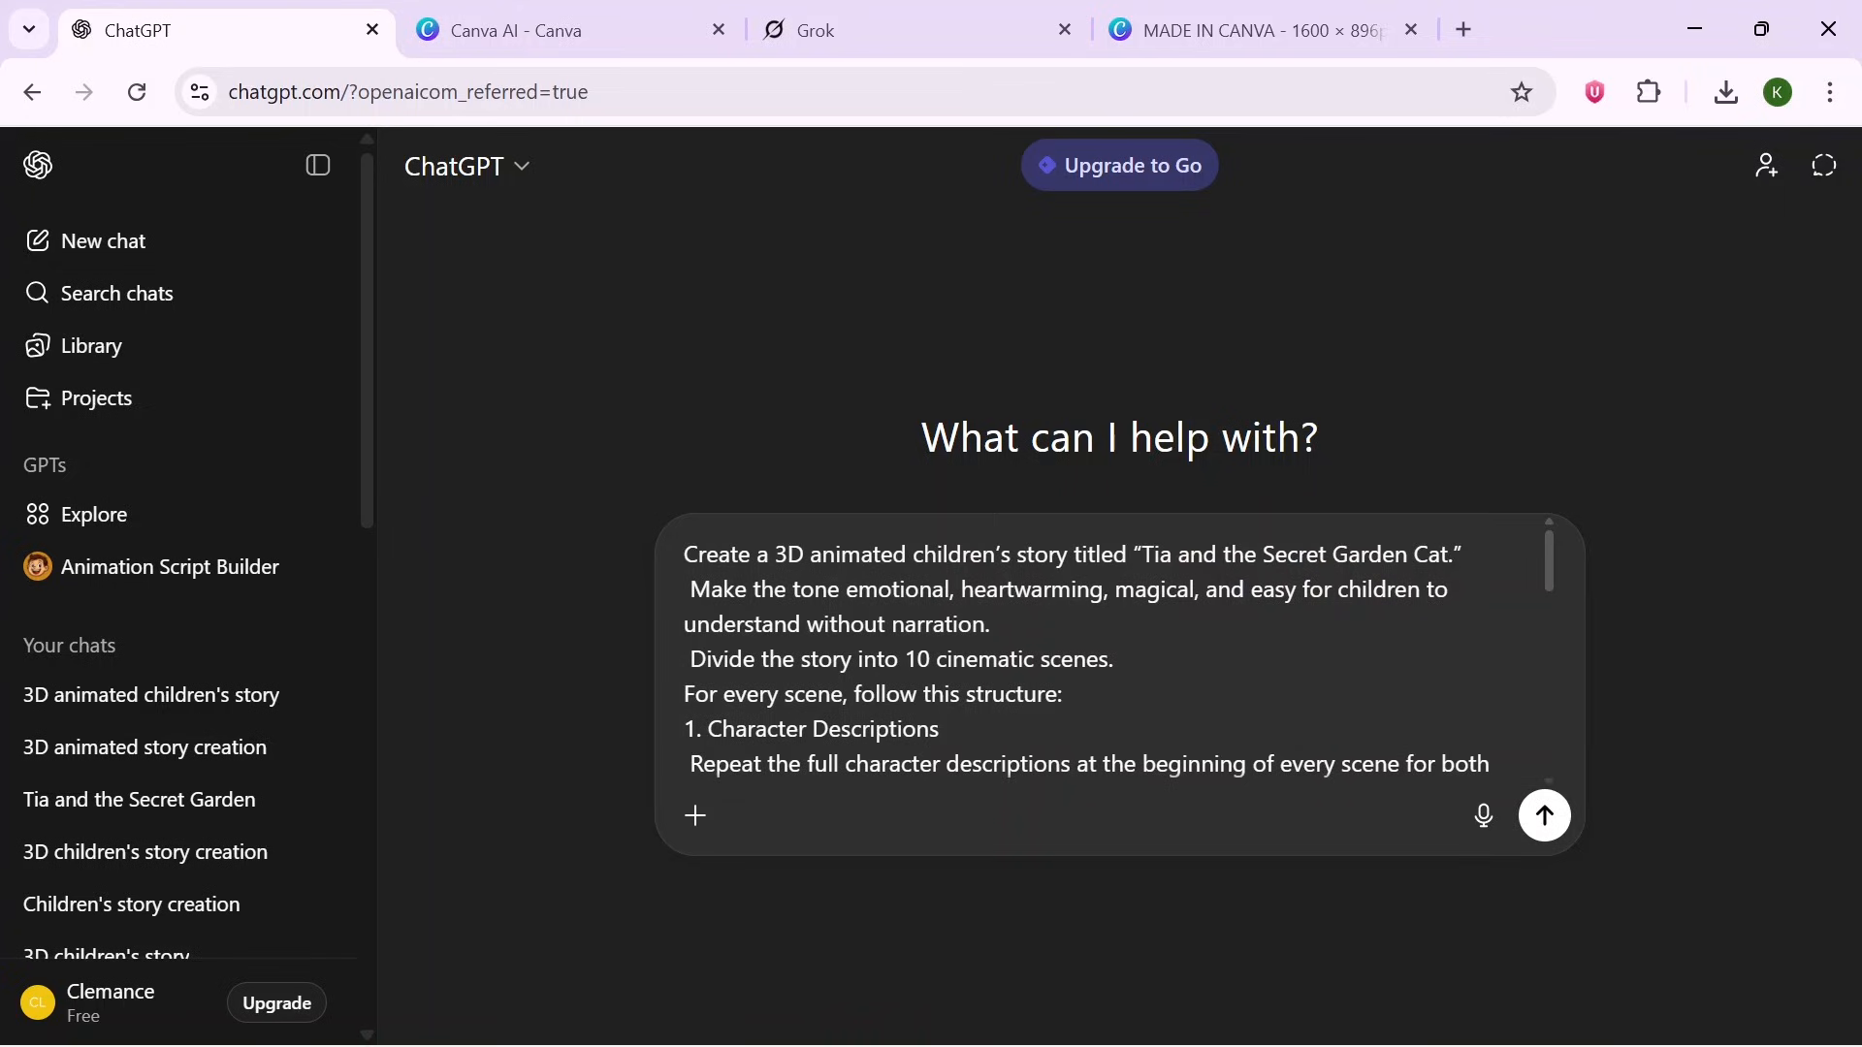
{"action": "left_click", "coordinate": [1546, 818]}
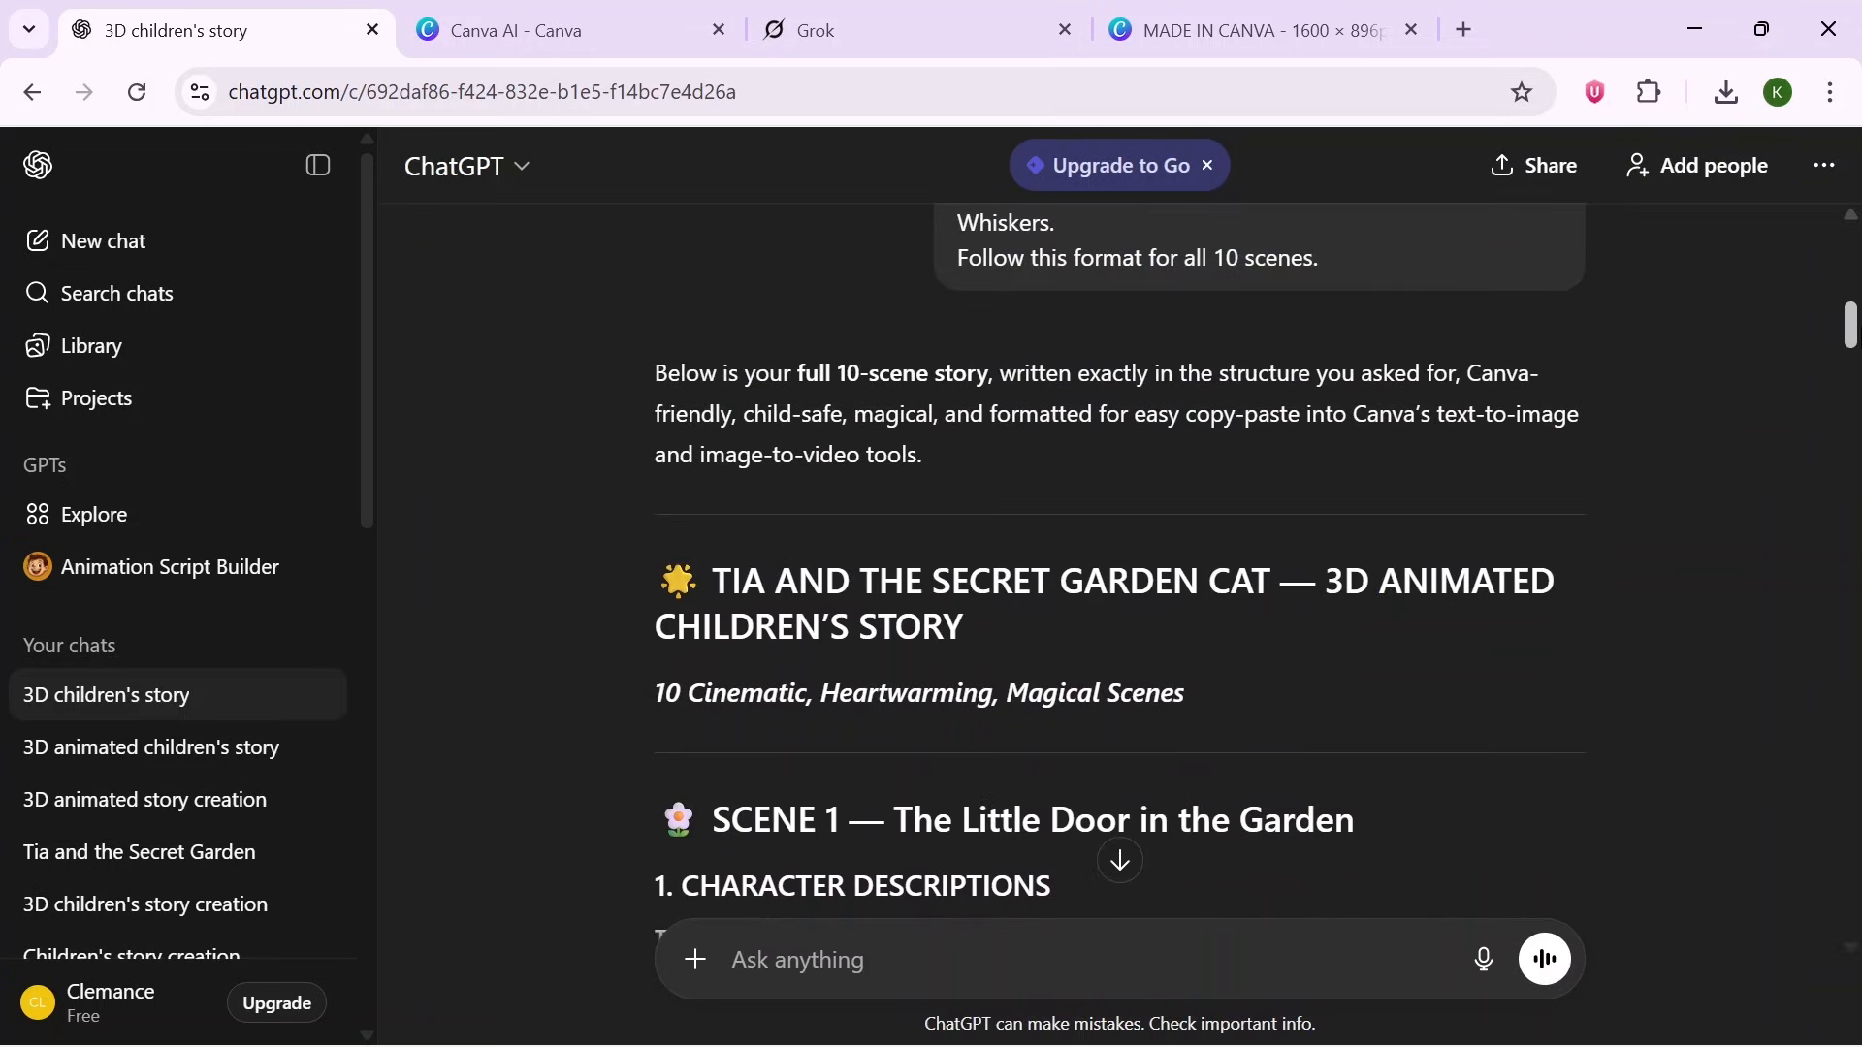
- Review the sections of Scene 1 in the generated story
{"action": "mouse_move", "coordinate": [1850, 325]}
{"action": "left_mouse_down"}
{"action": "mouse_move", "coordinate": [1850, 514]}
{"action": "mouse_move", "coordinate": [1850, 354]}
{"action": "left_mouse_up"}
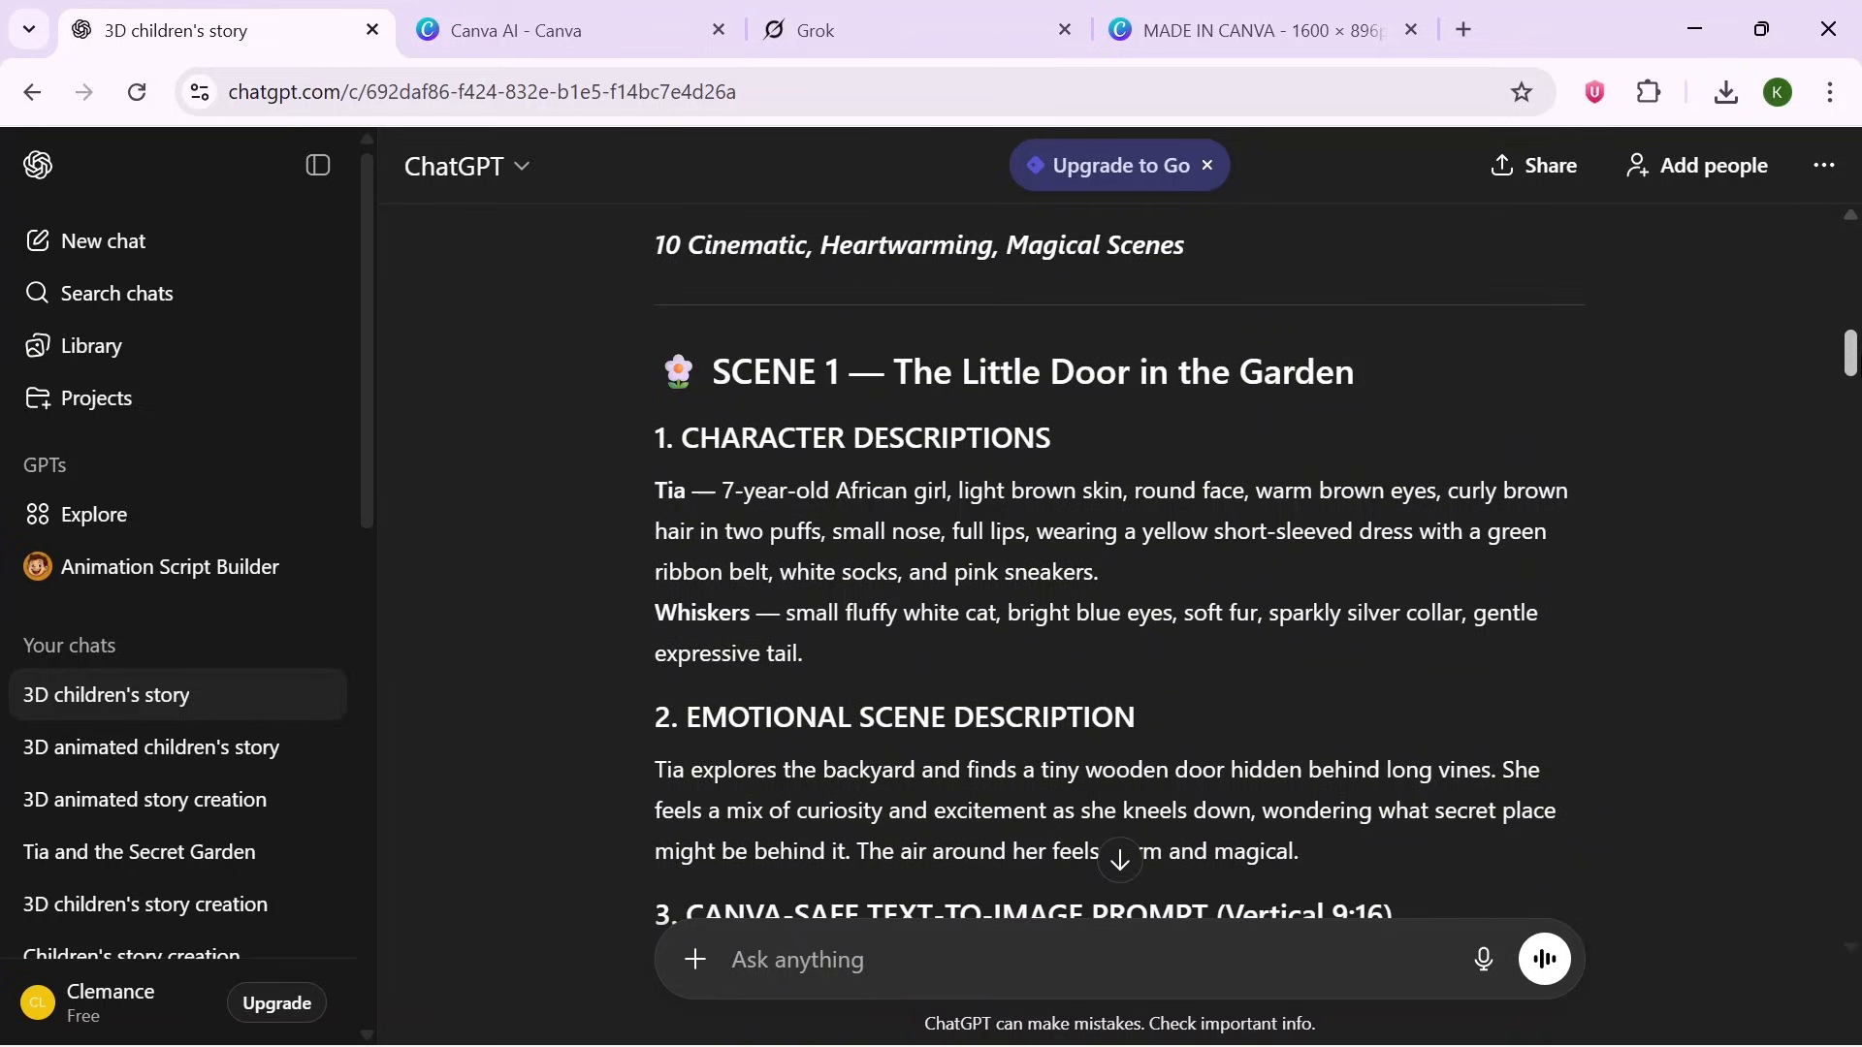
{"action": "scroll", "coordinate": [1120, 572], "scroll_direction": "down", "scroll_amount": 1}
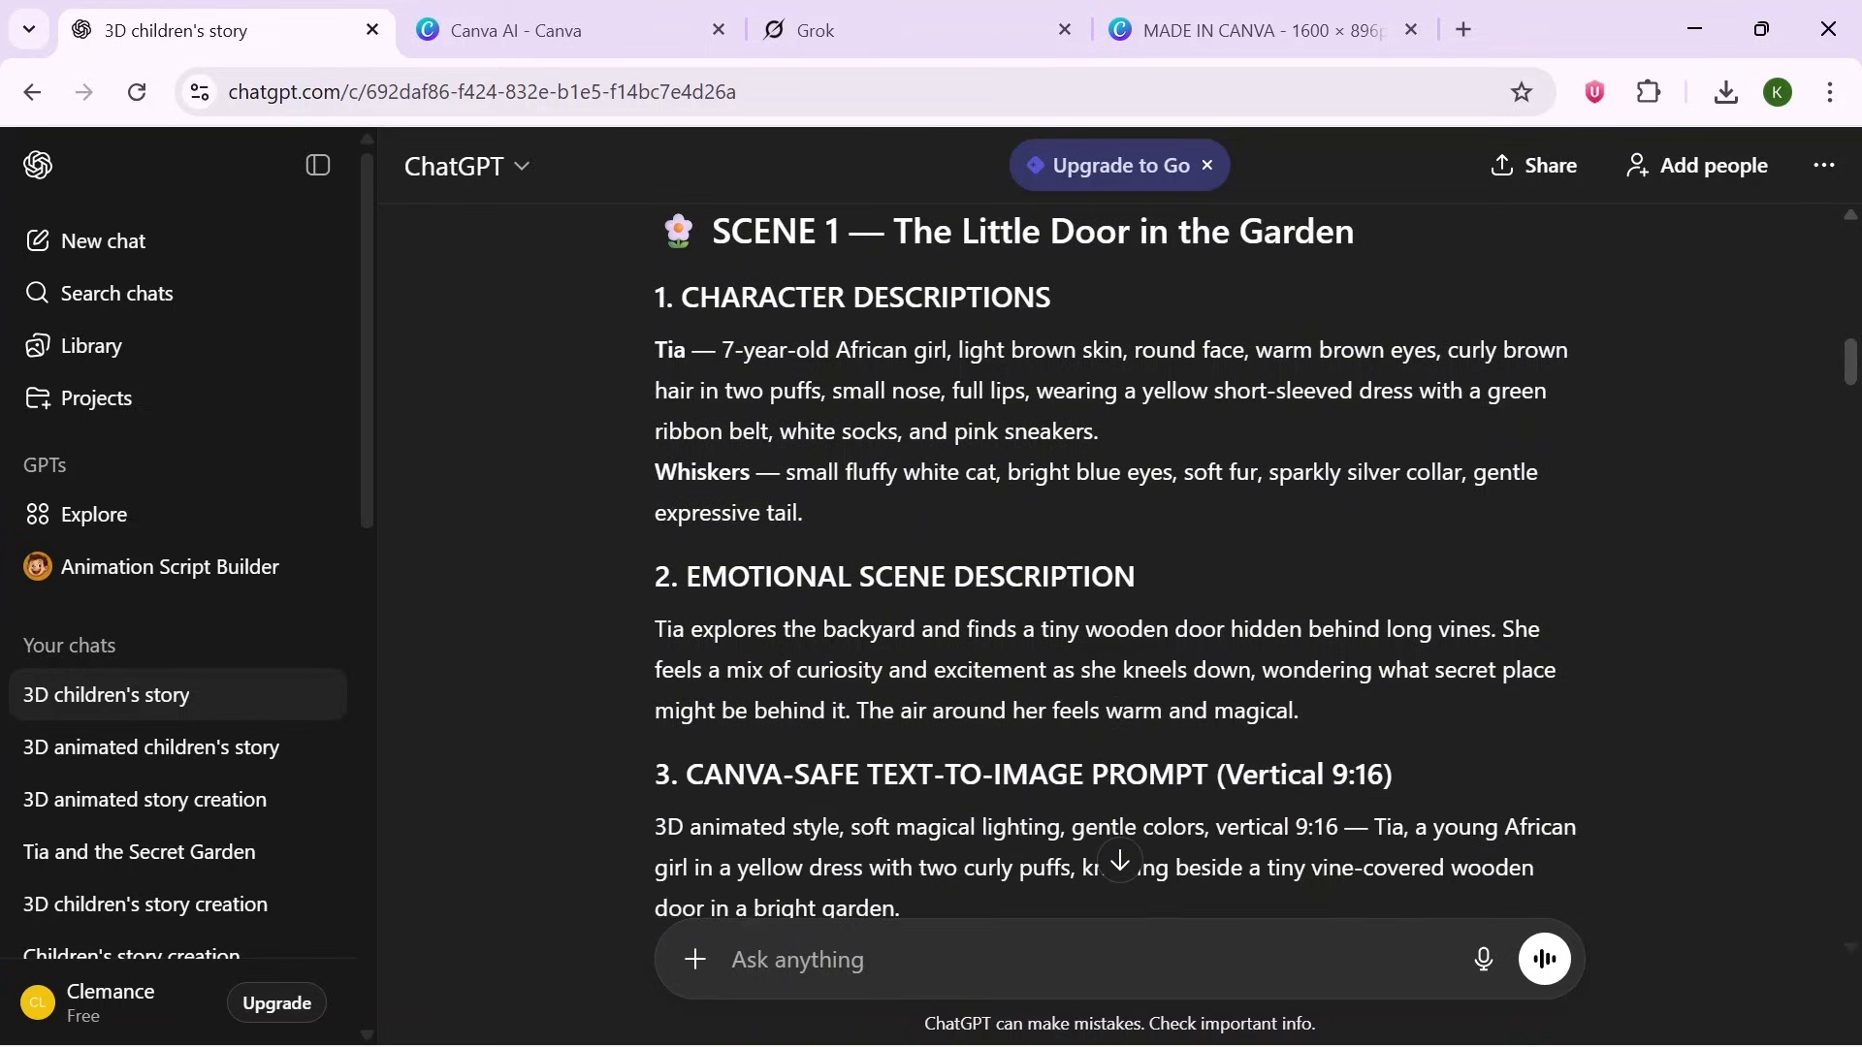
{"action": "left_click_drag", "start_coordinate": [699, 296], "coordinate": [1134, 350]}
{"action": "left_click_drag", "start_coordinate": [796, 577], "coordinate": [1160, 578]}
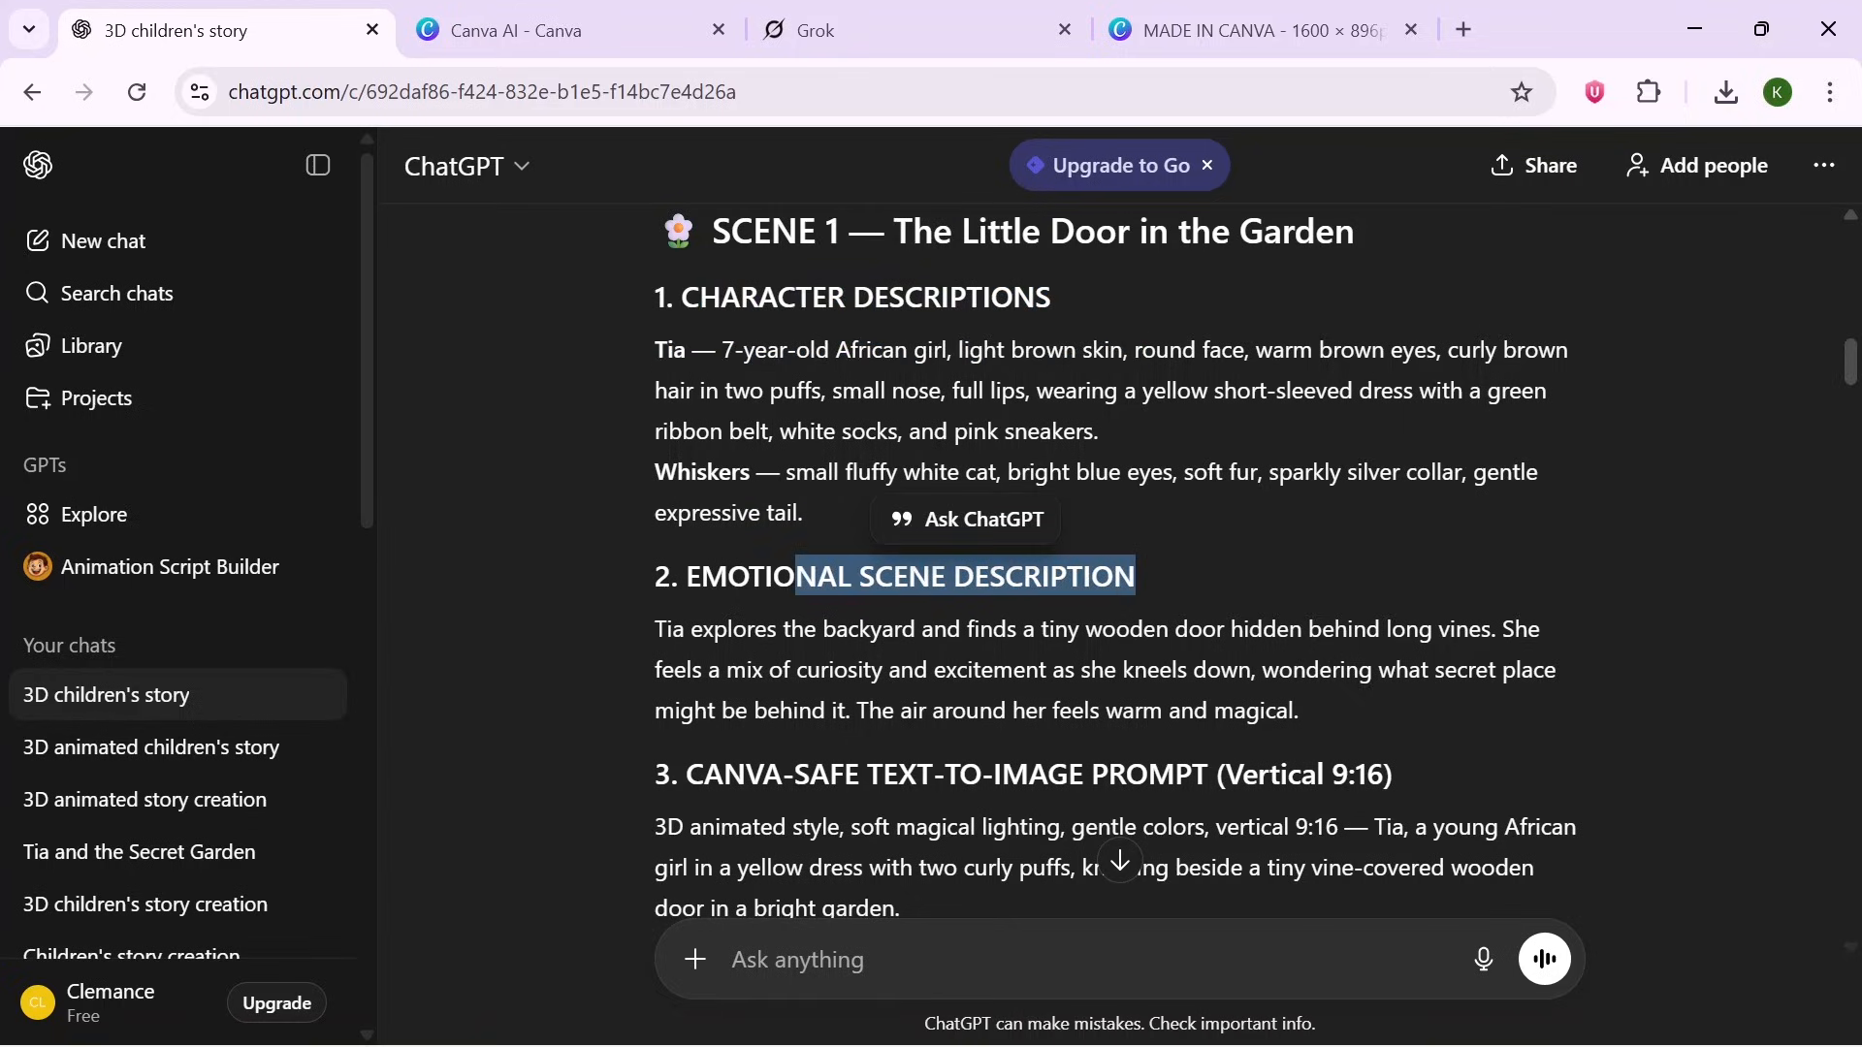
{"action": "left_click_drag", "start_coordinate": [722, 774], "coordinate": [807, 743]}
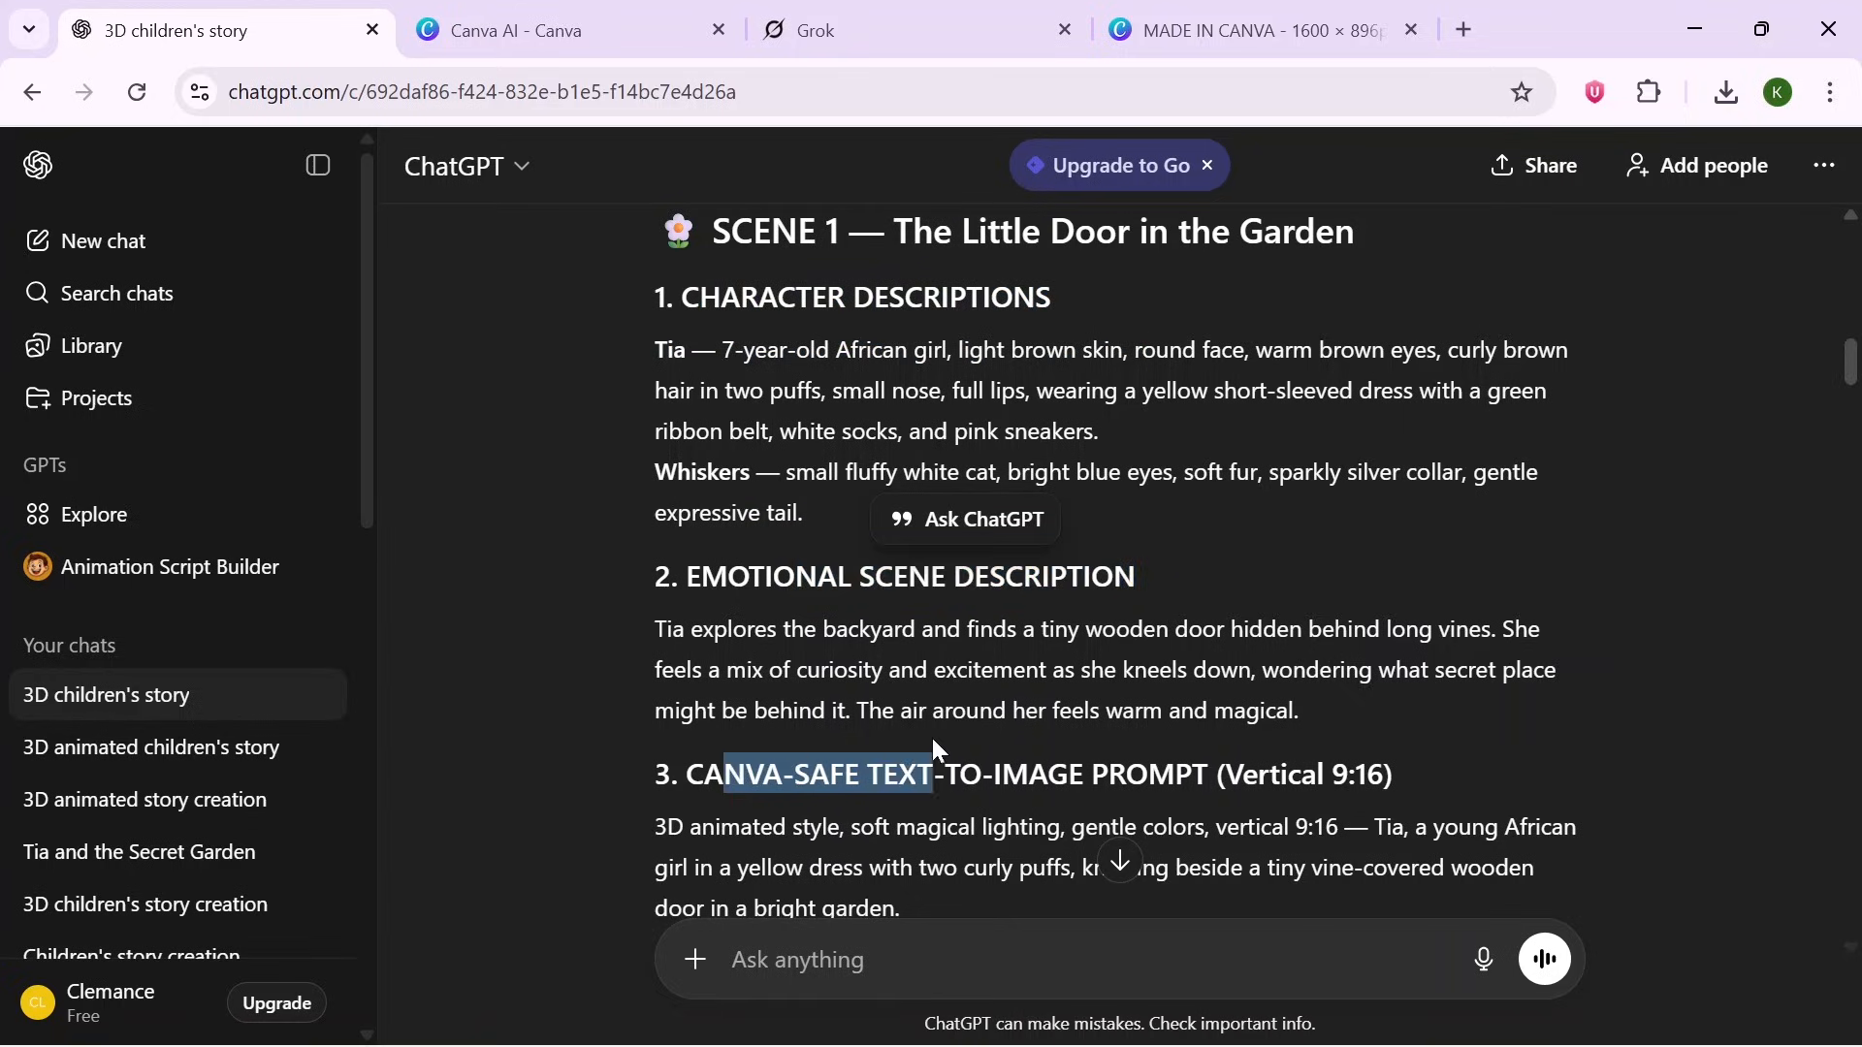
{"action": "left_click_drag", "start_coordinate": [1145, 734], "coordinate": [1145, 734]}
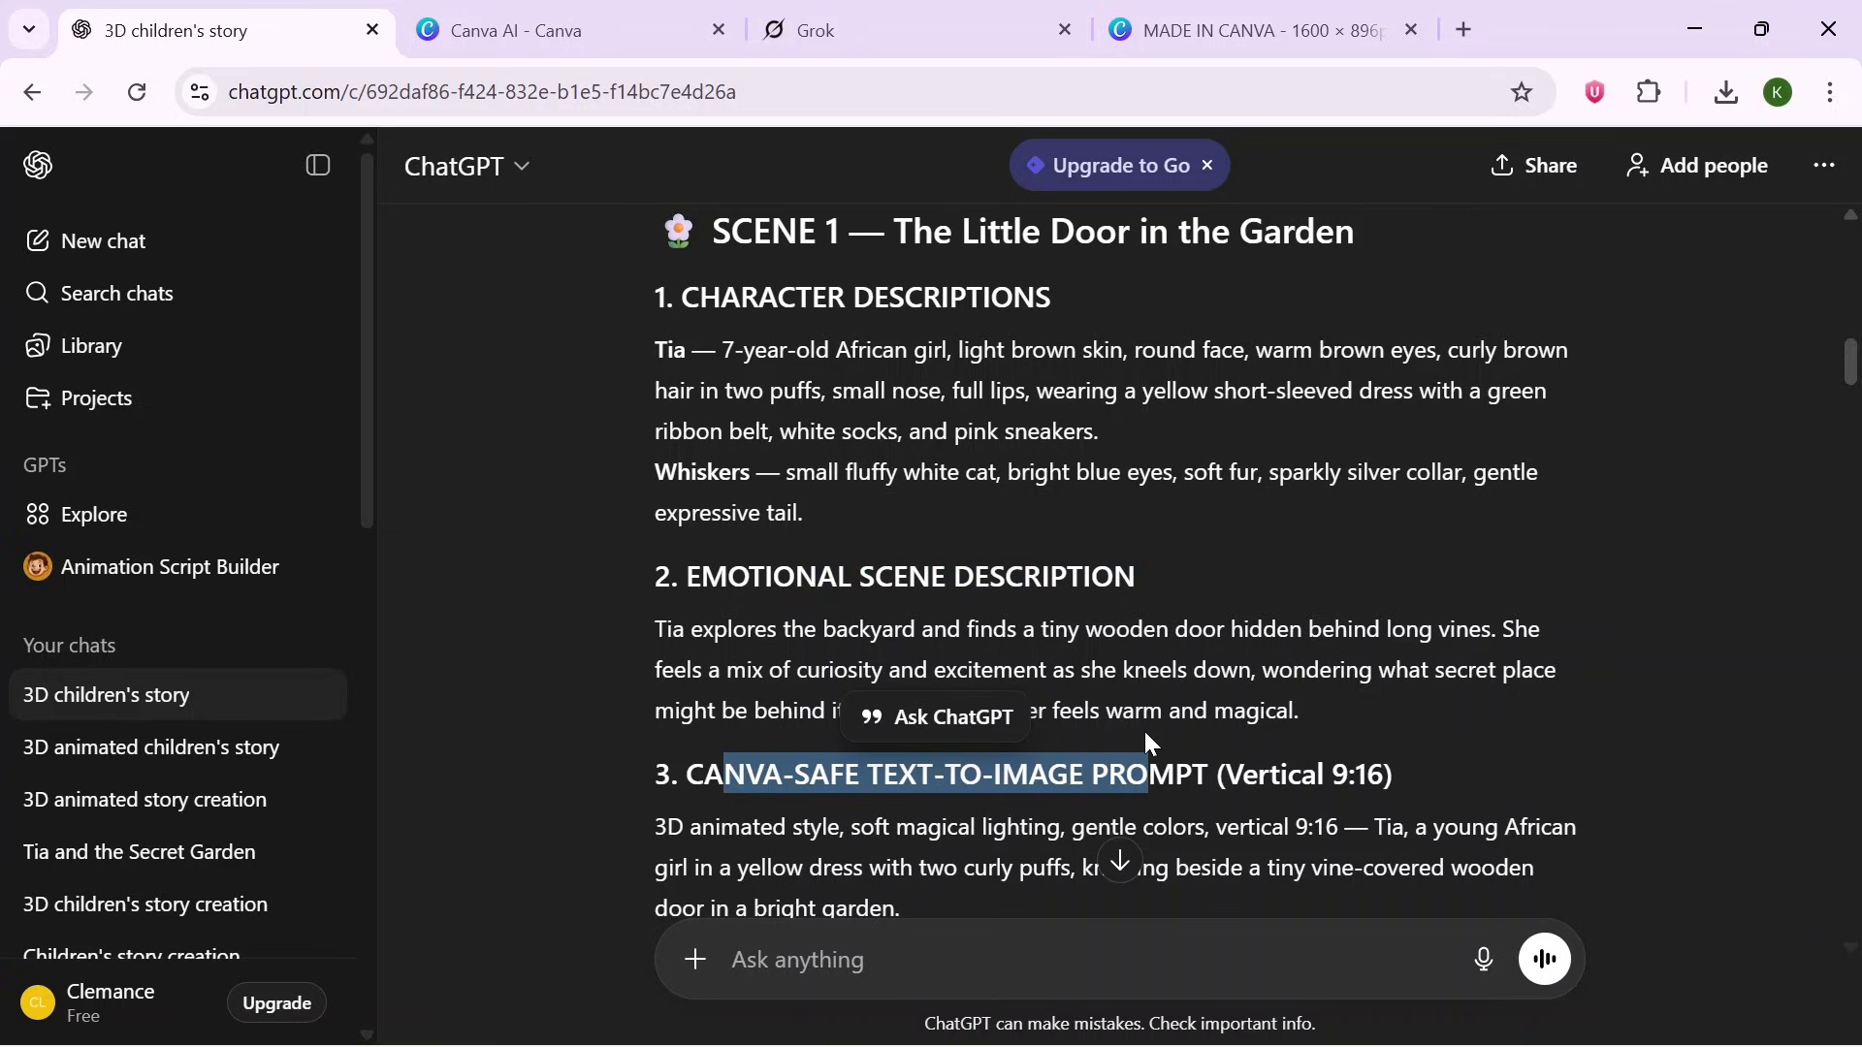
{"action": "triple_click", "coordinate": [1399, 723]}
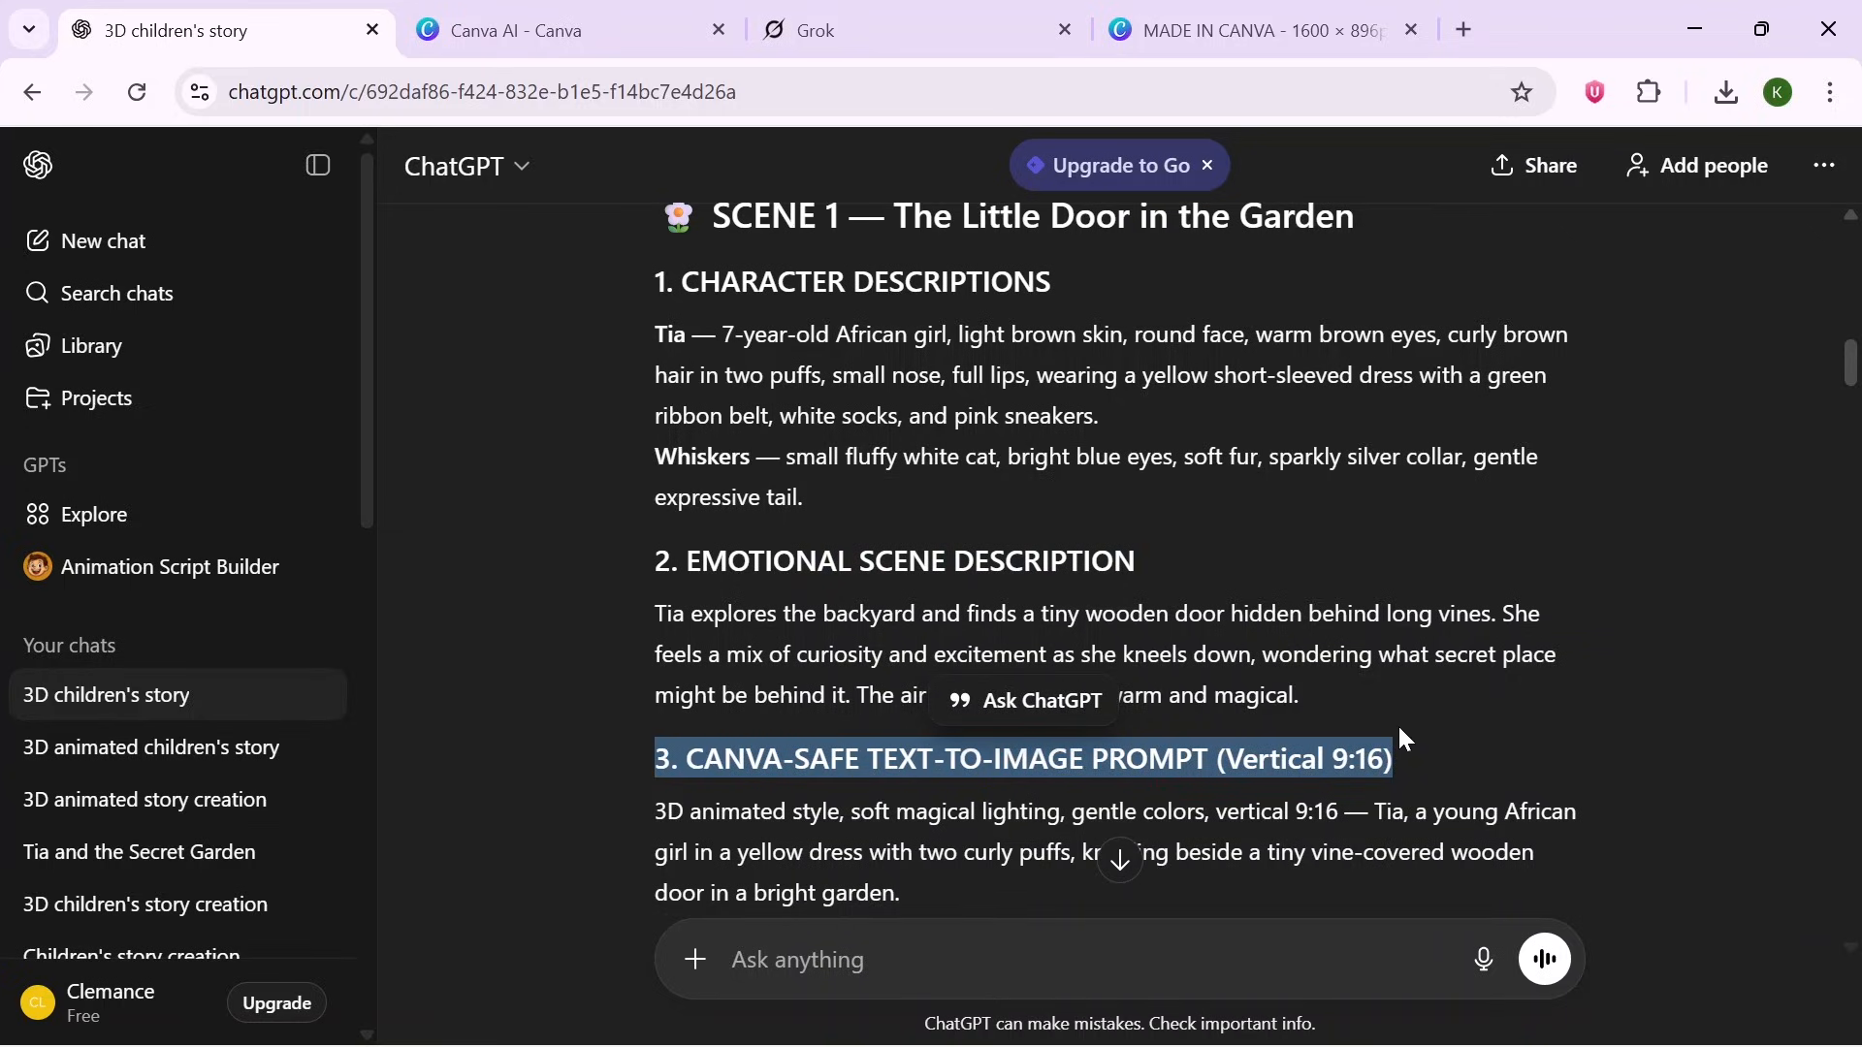
- Select Scene 1's text from the character descriptions through the text-to-image prompt
{"action": "left_click_drag", "start_coordinate": [1857, 375], "coordinate": [1859, 381]}
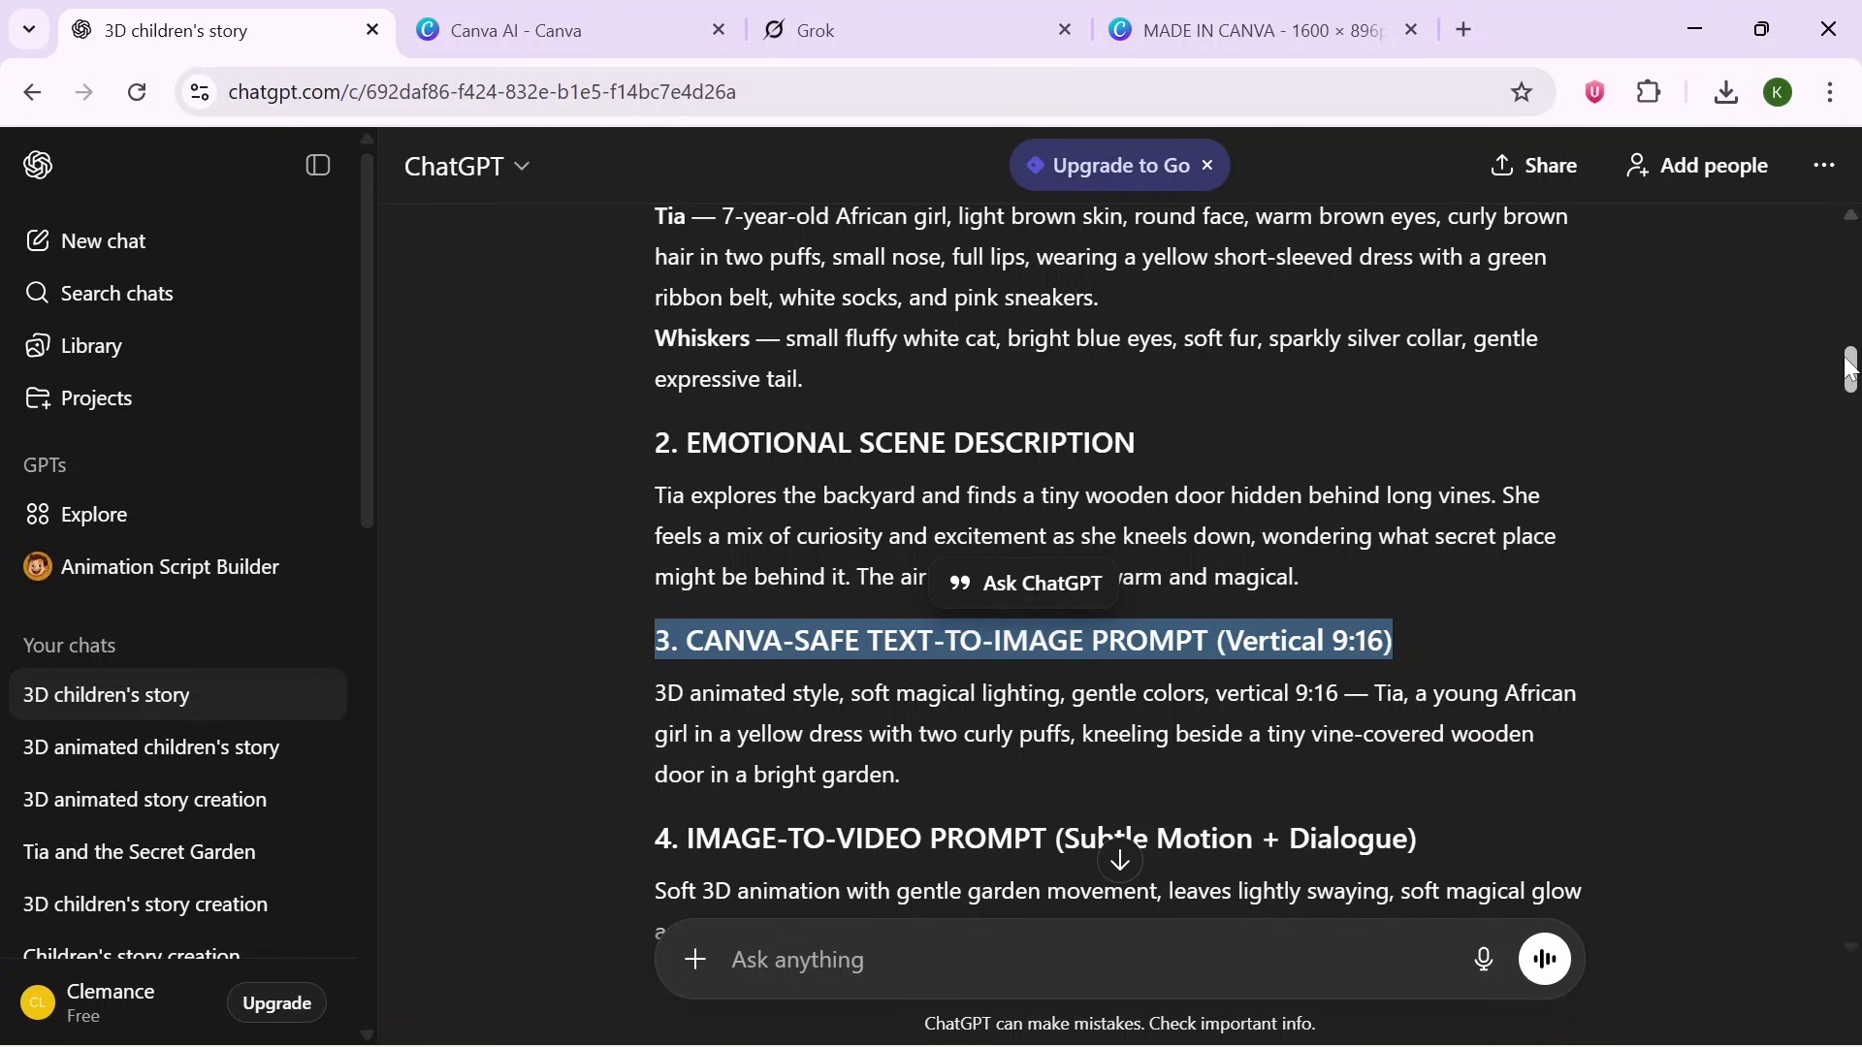
{"action": "left_click_drag", "start_coordinate": [1849, 368], "coordinate": [1850, 393]}
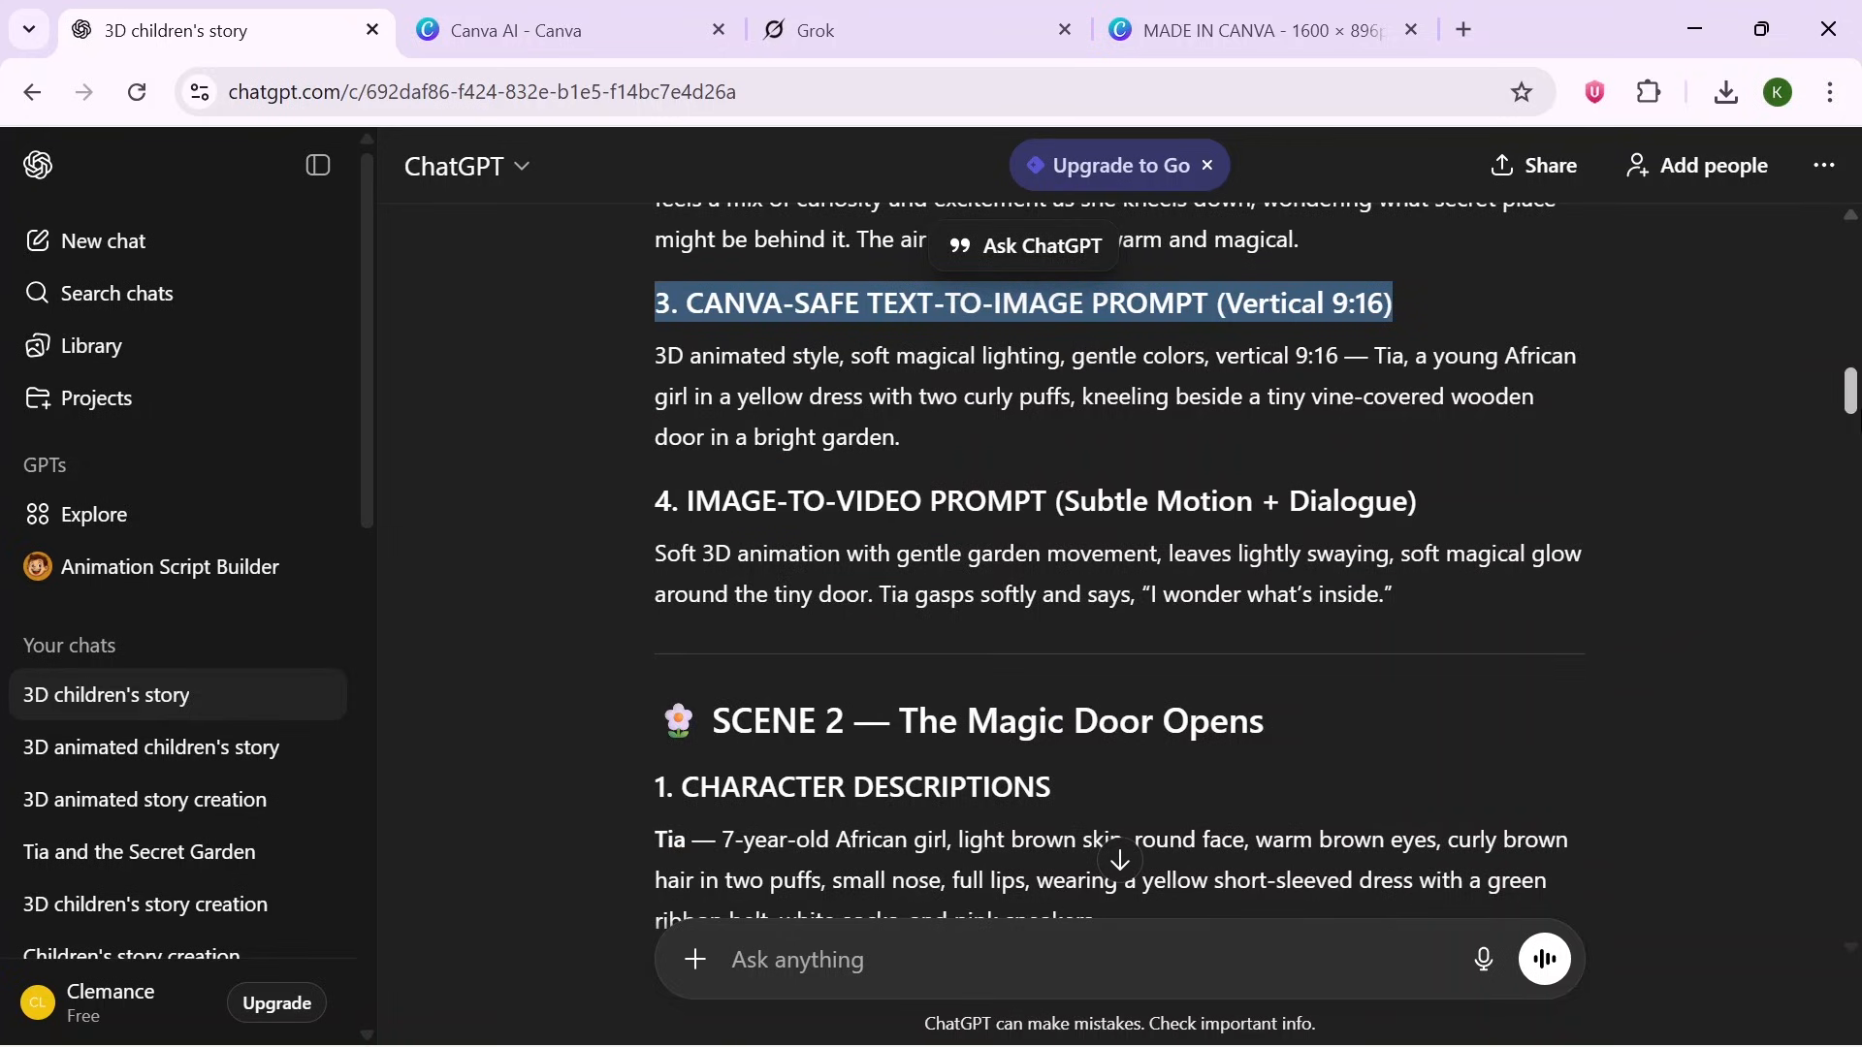
{"action": "scroll", "coordinate": [1120, 562], "scroll_direction": "up", "scroll_amount": 5}
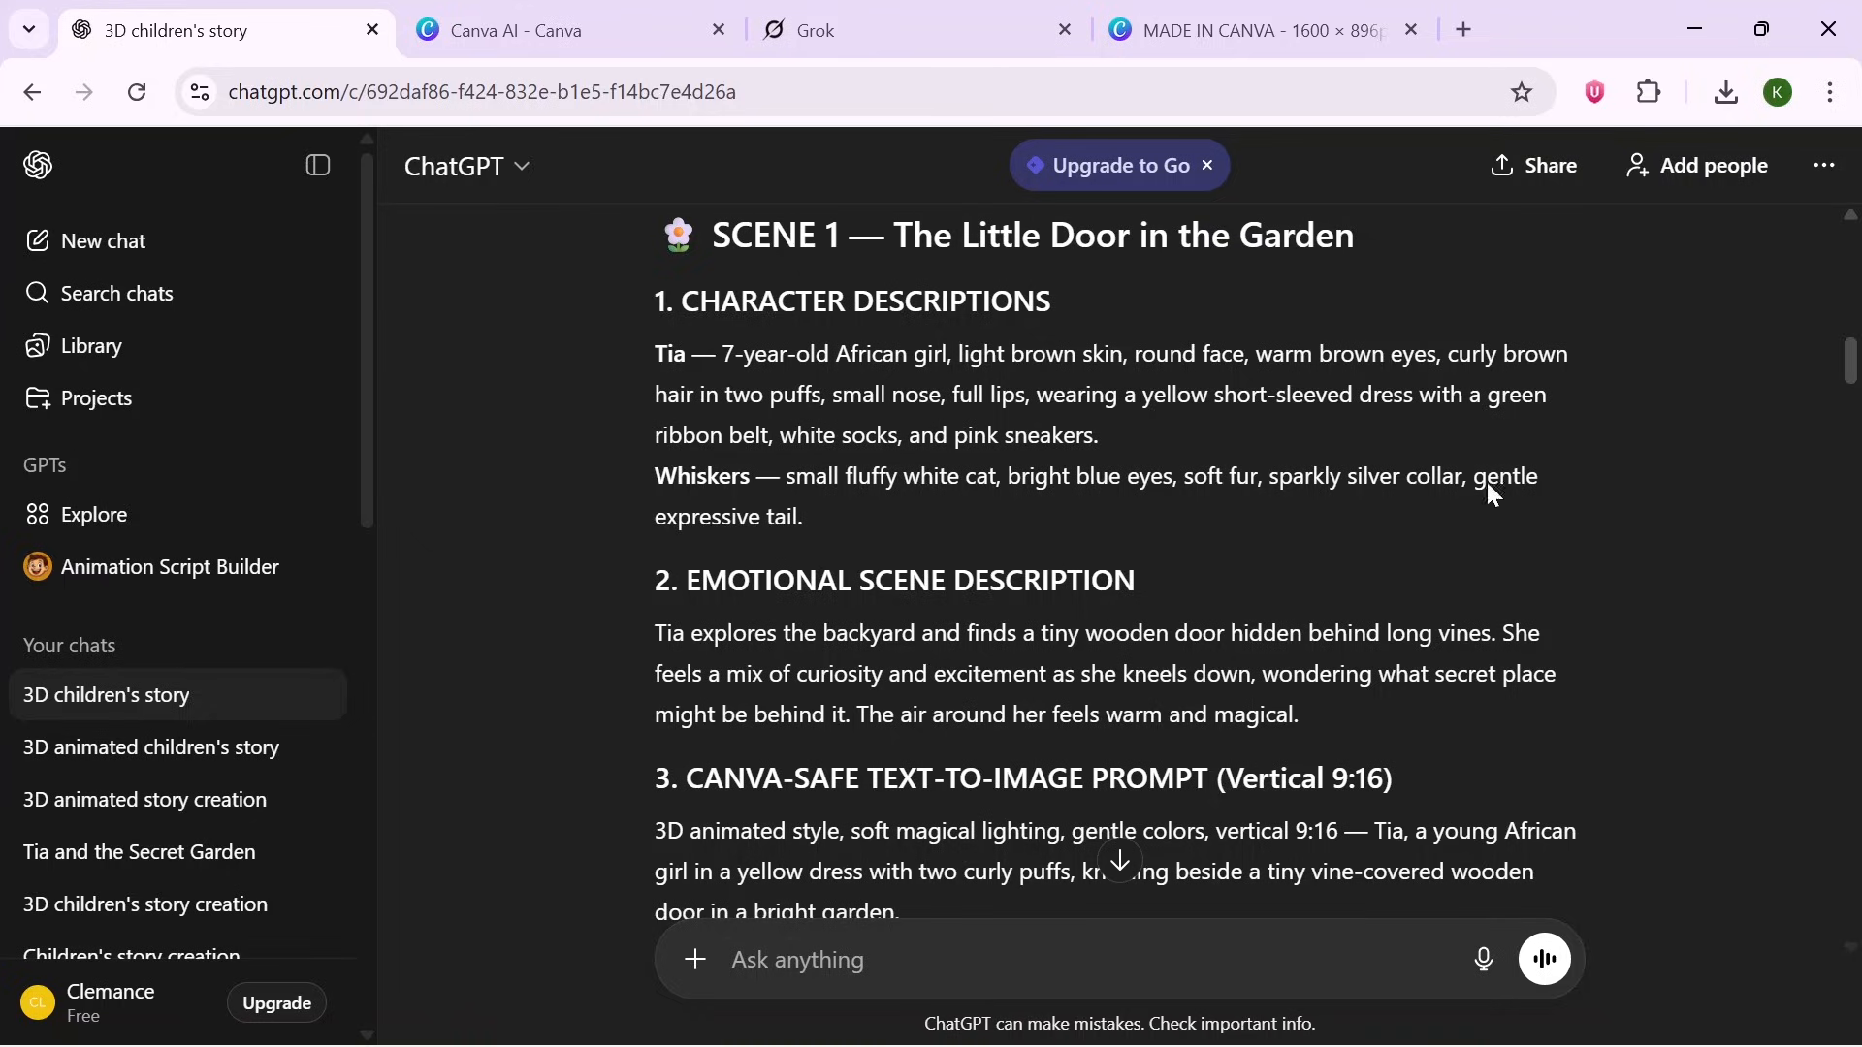
{"action": "left_click_drag", "start_coordinate": [902, 911], "coordinate": [637, 301]}
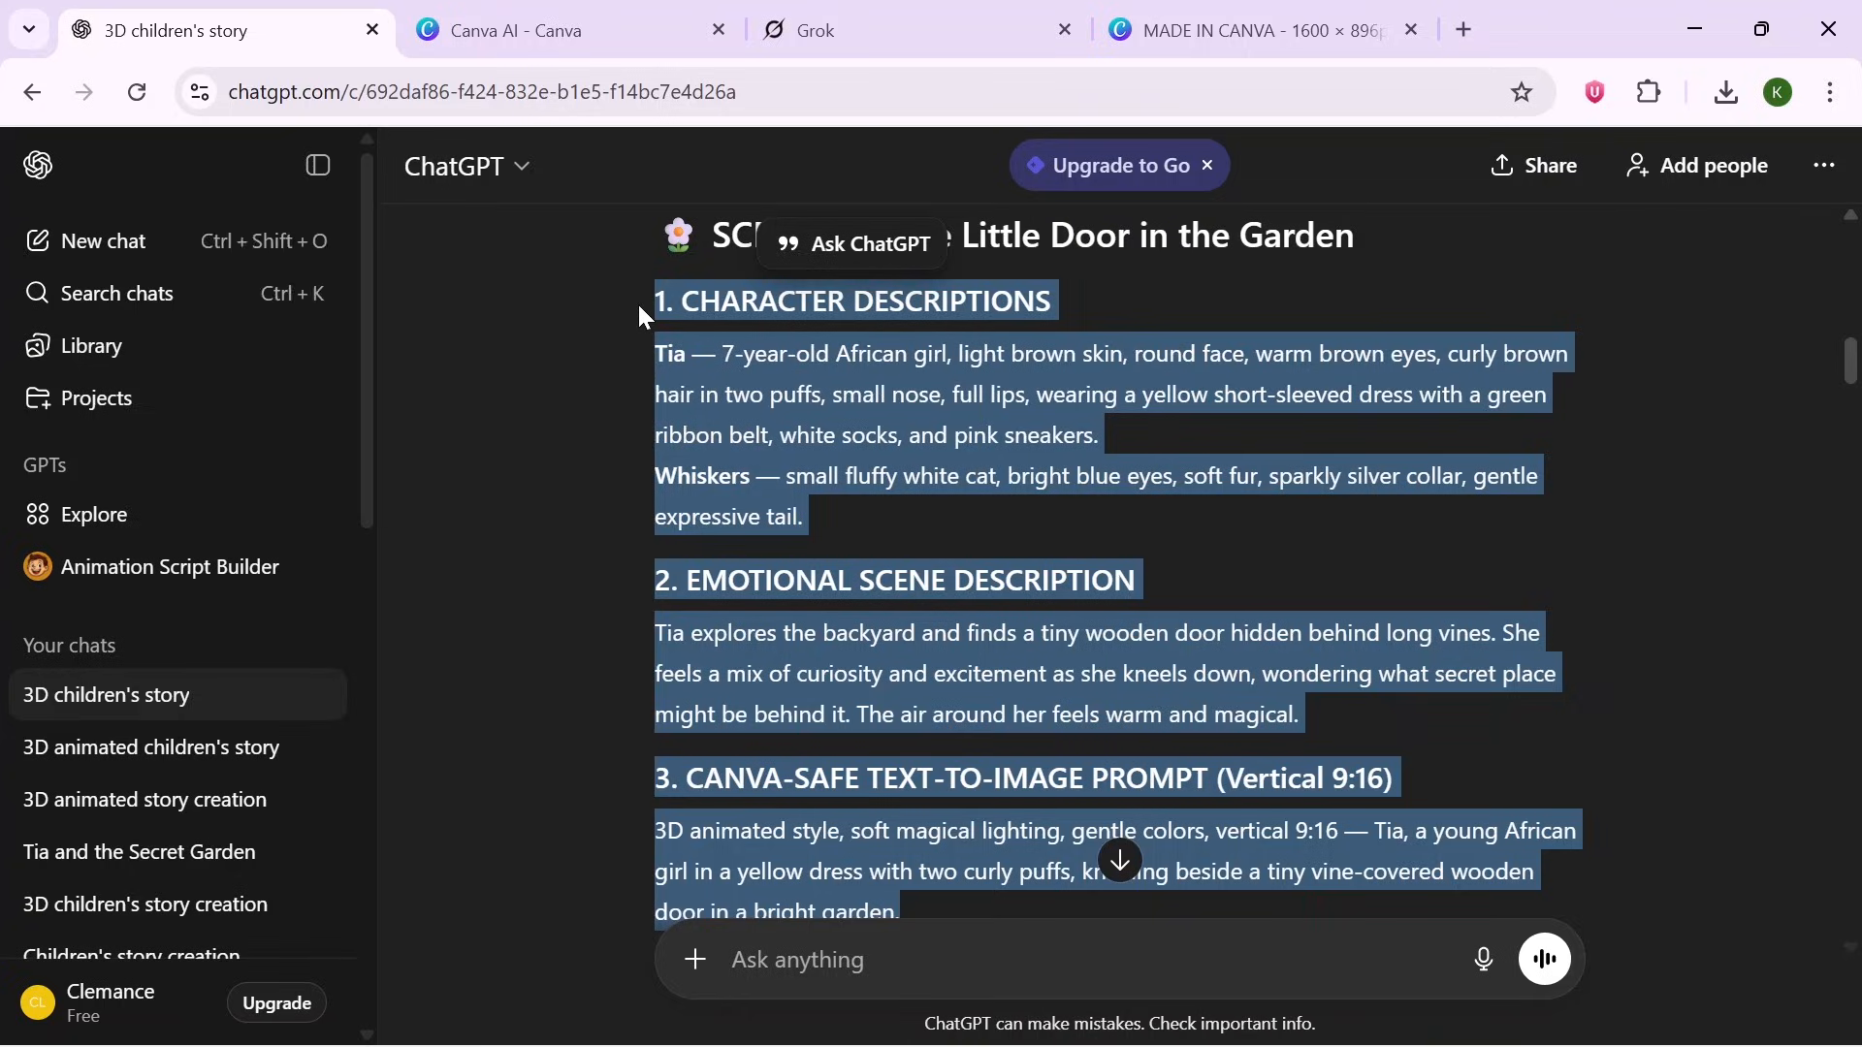
- In Canva AI, start an image generation and set its aspect ratio to 9:16
{"action": "left_click", "coordinate": [611, 30]}
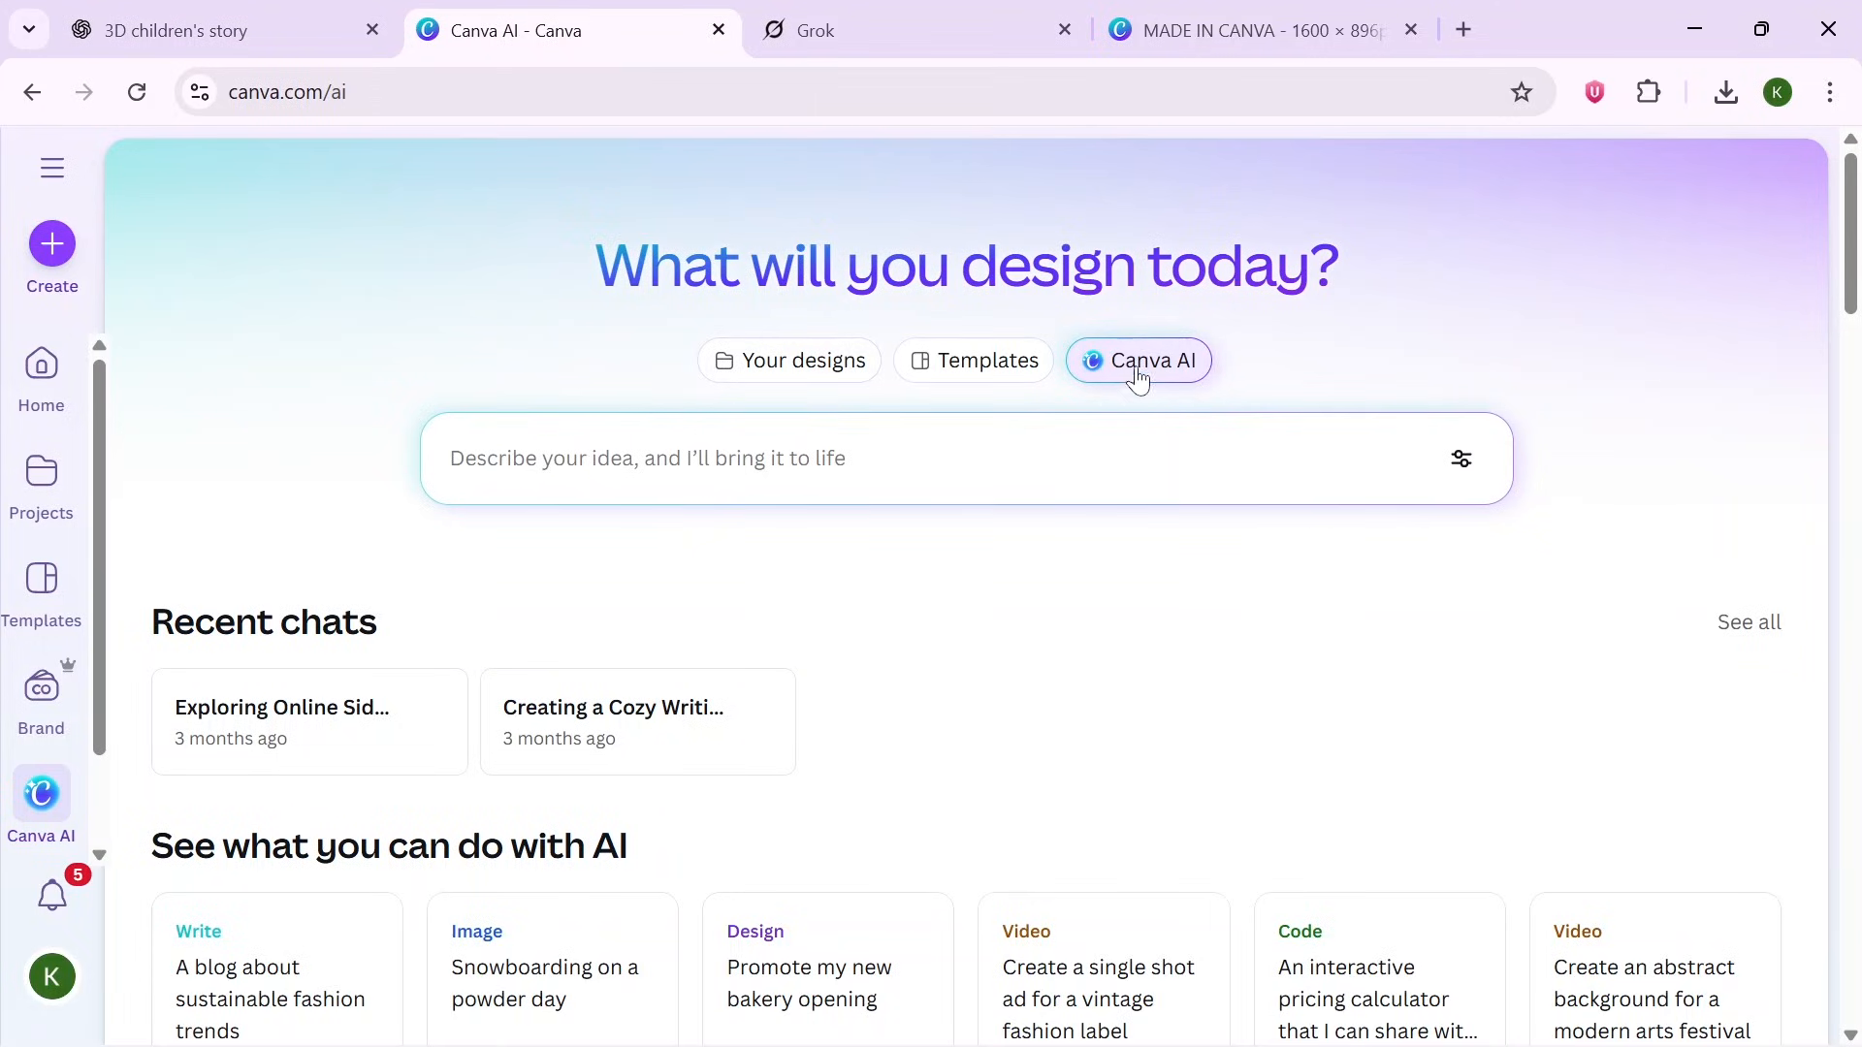
{"action": "left_click", "coordinate": [815, 470]}
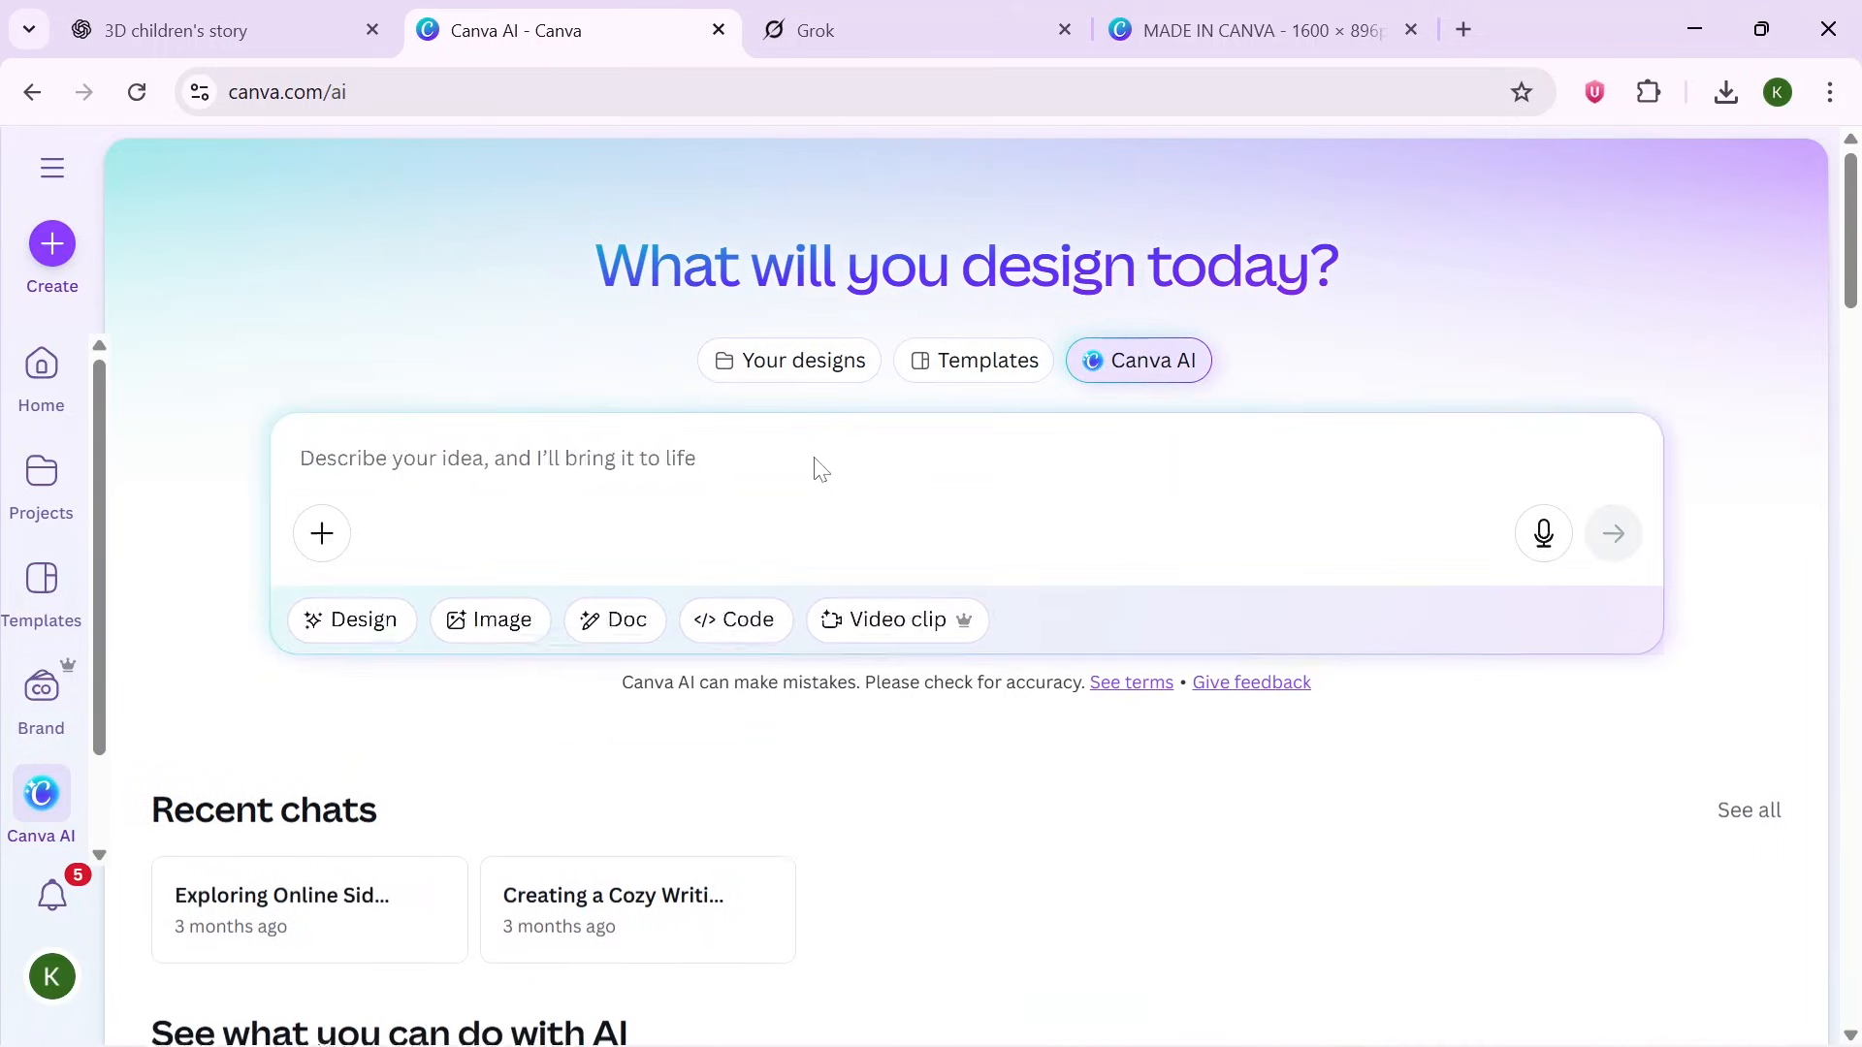
{"action": "left_click", "coordinate": [490, 622]}
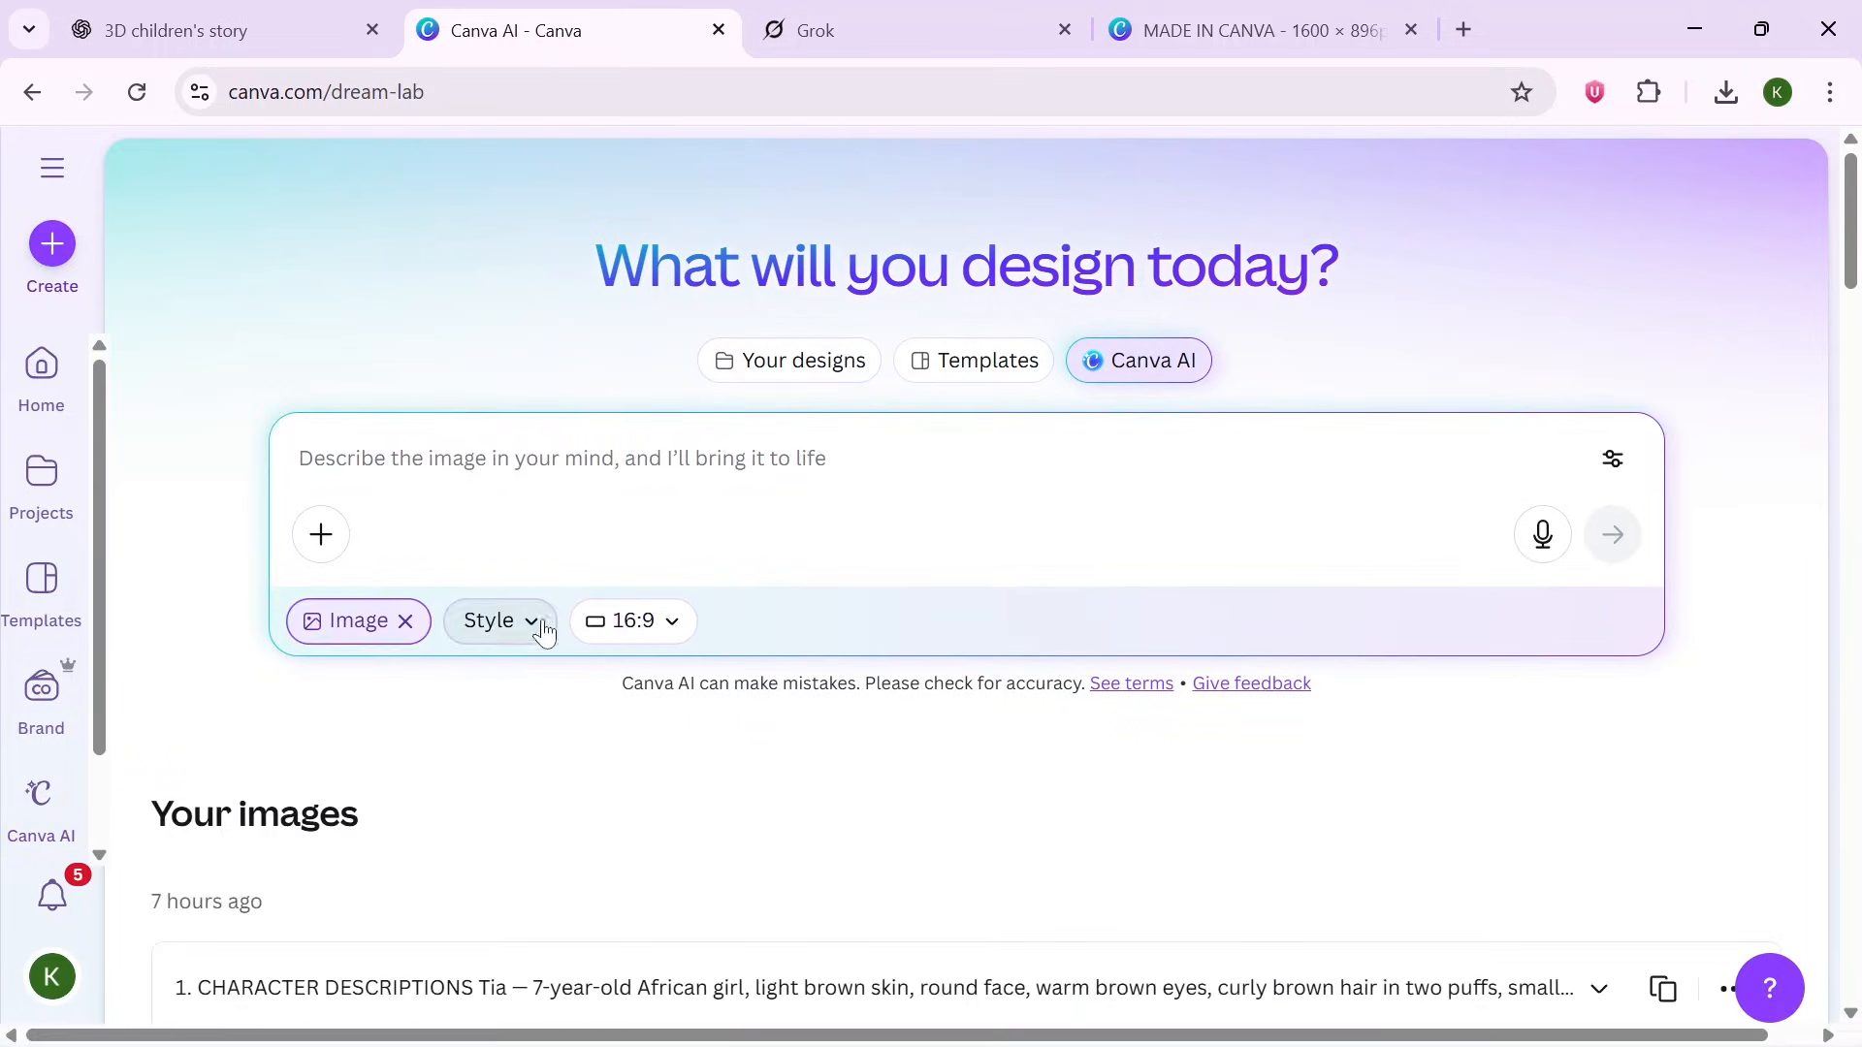
{"action": "left_click", "coordinate": [660, 622]}
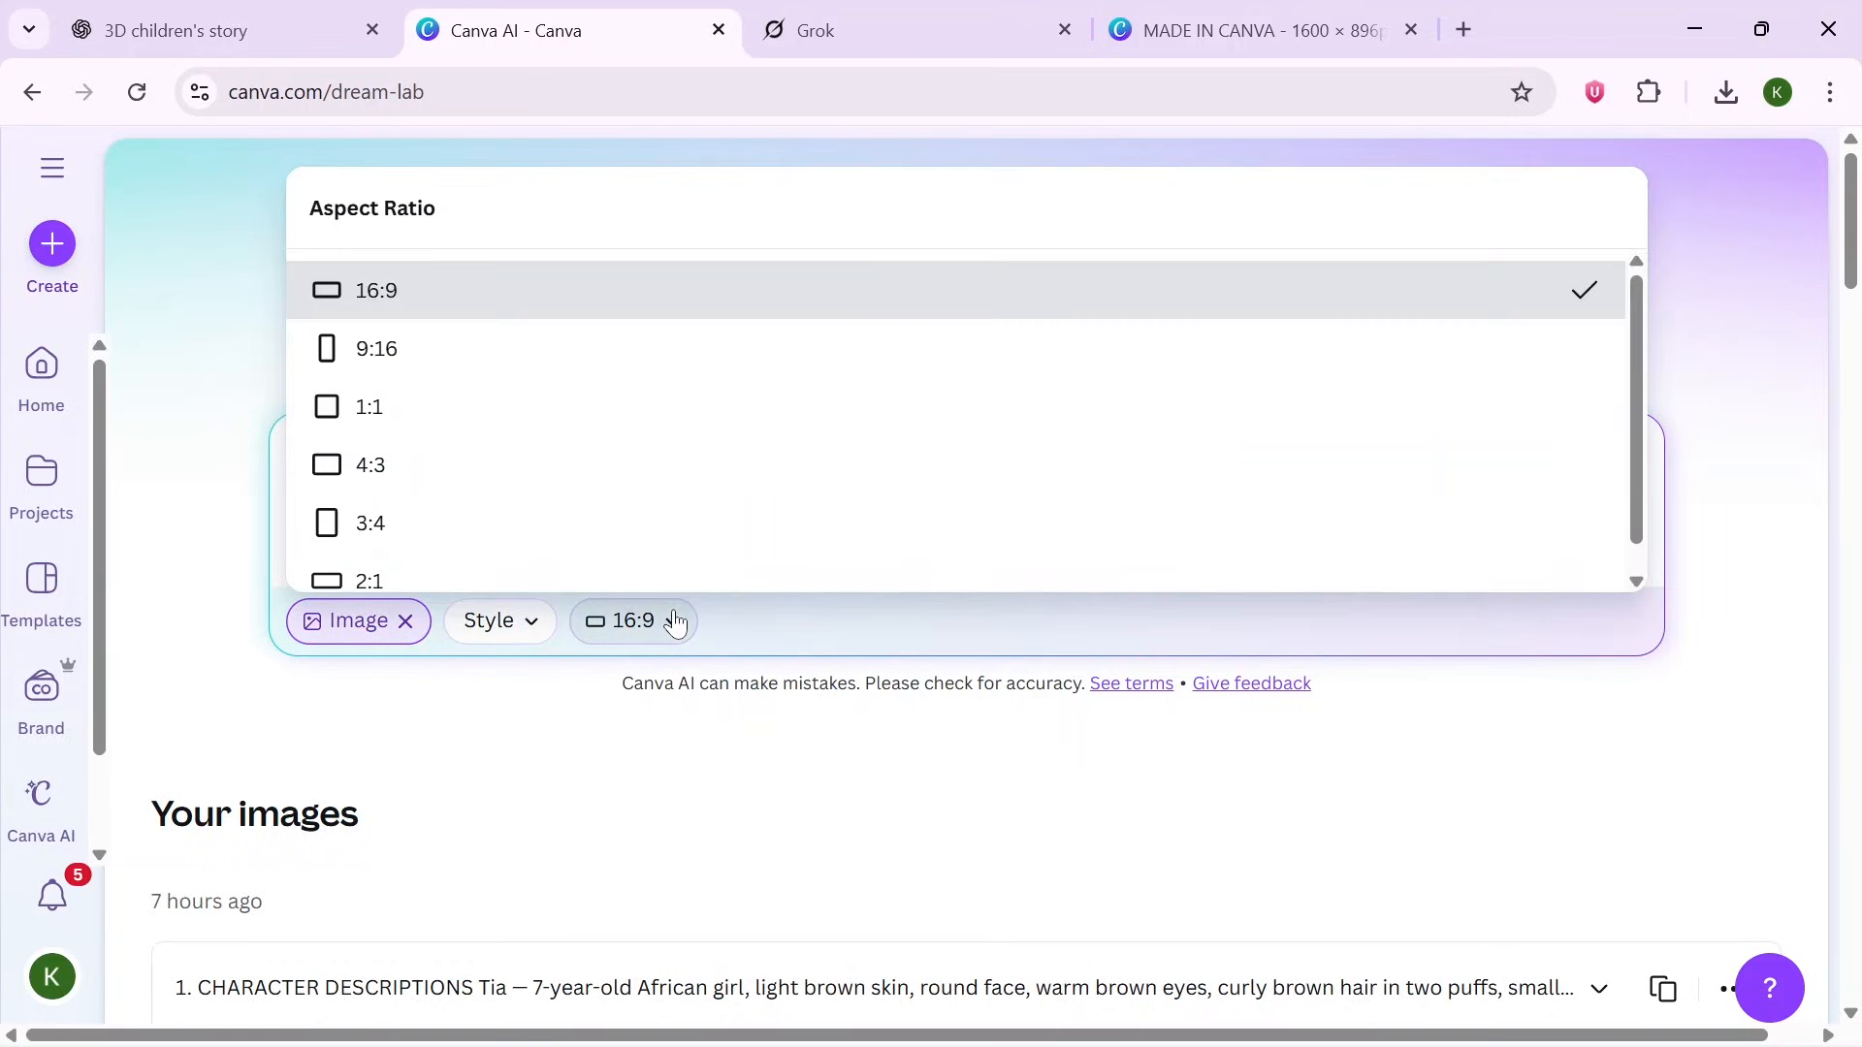
{"action": "left_click", "coordinate": [415, 334]}
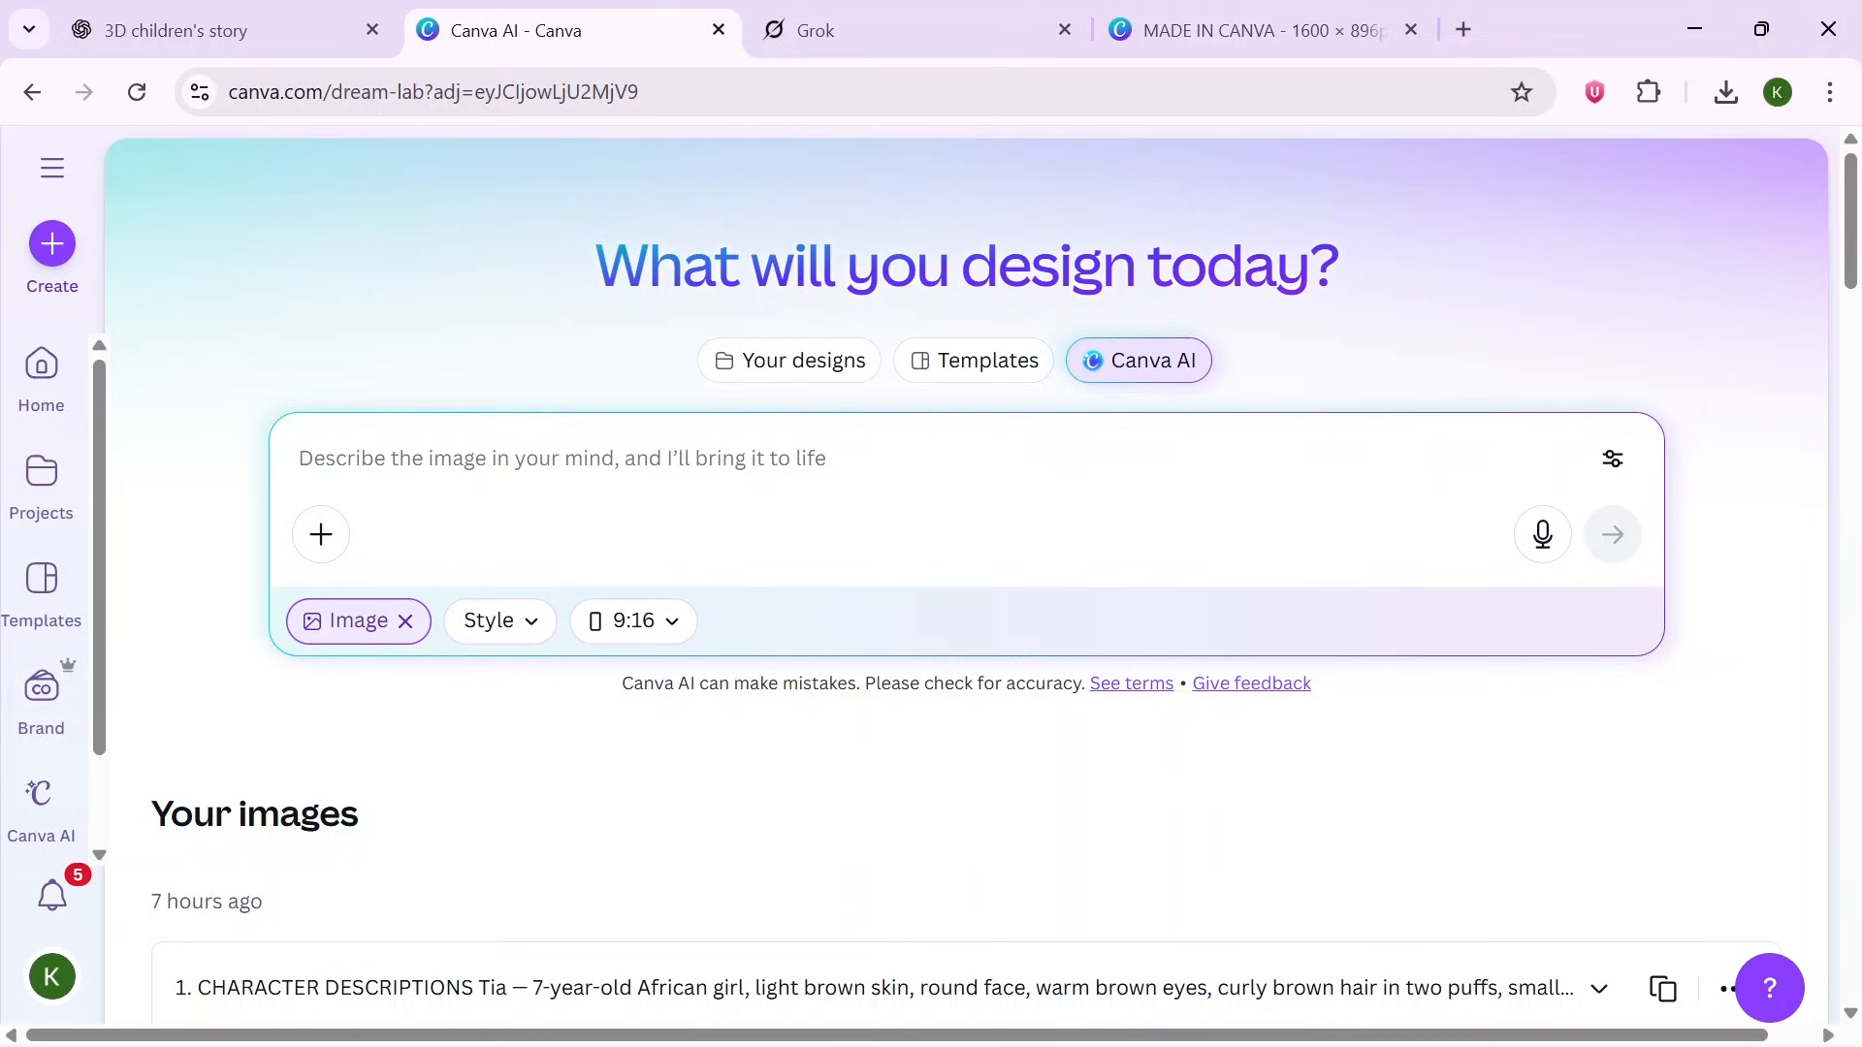
- Choose an image style and generate images from the pasted Scene 1 prompt
{"action": "left_click", "coordinate": [499, 626]}
{"action": "left_click", "coordinate": [367, 254]}
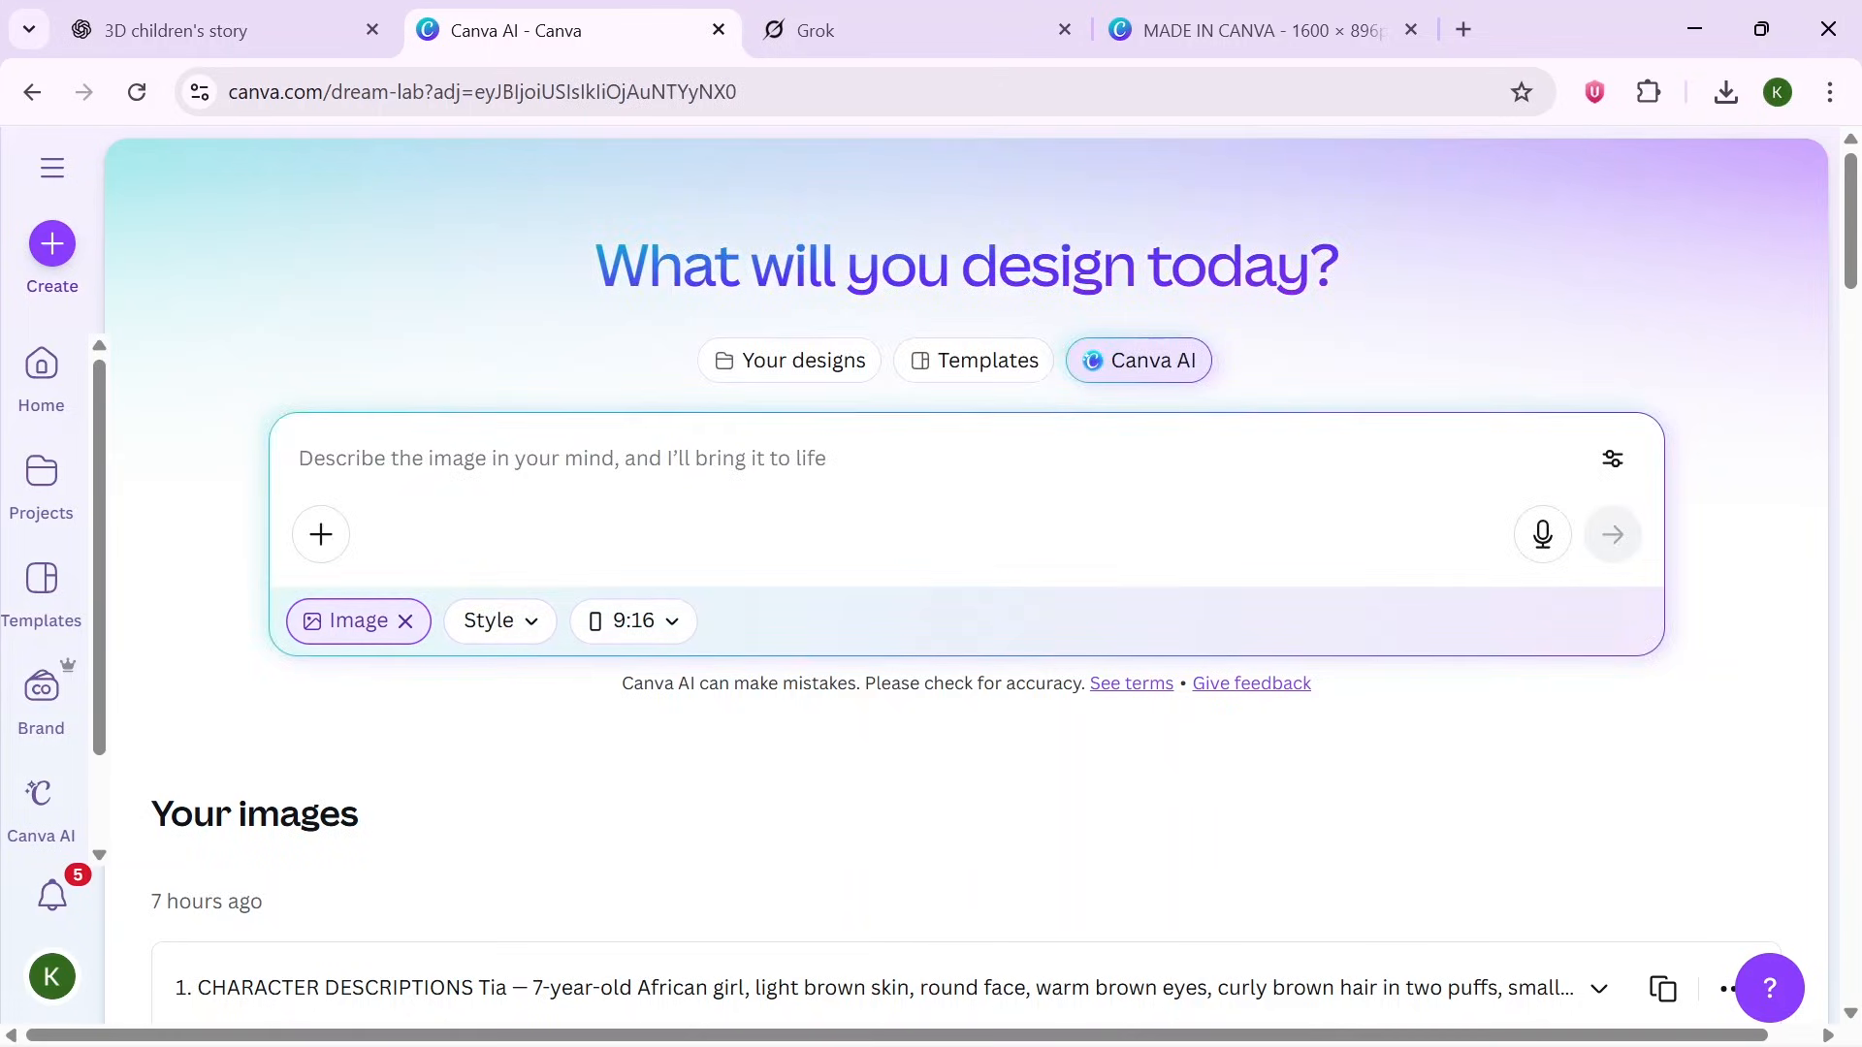
{"action": "key", "text": "ctrl+v"}
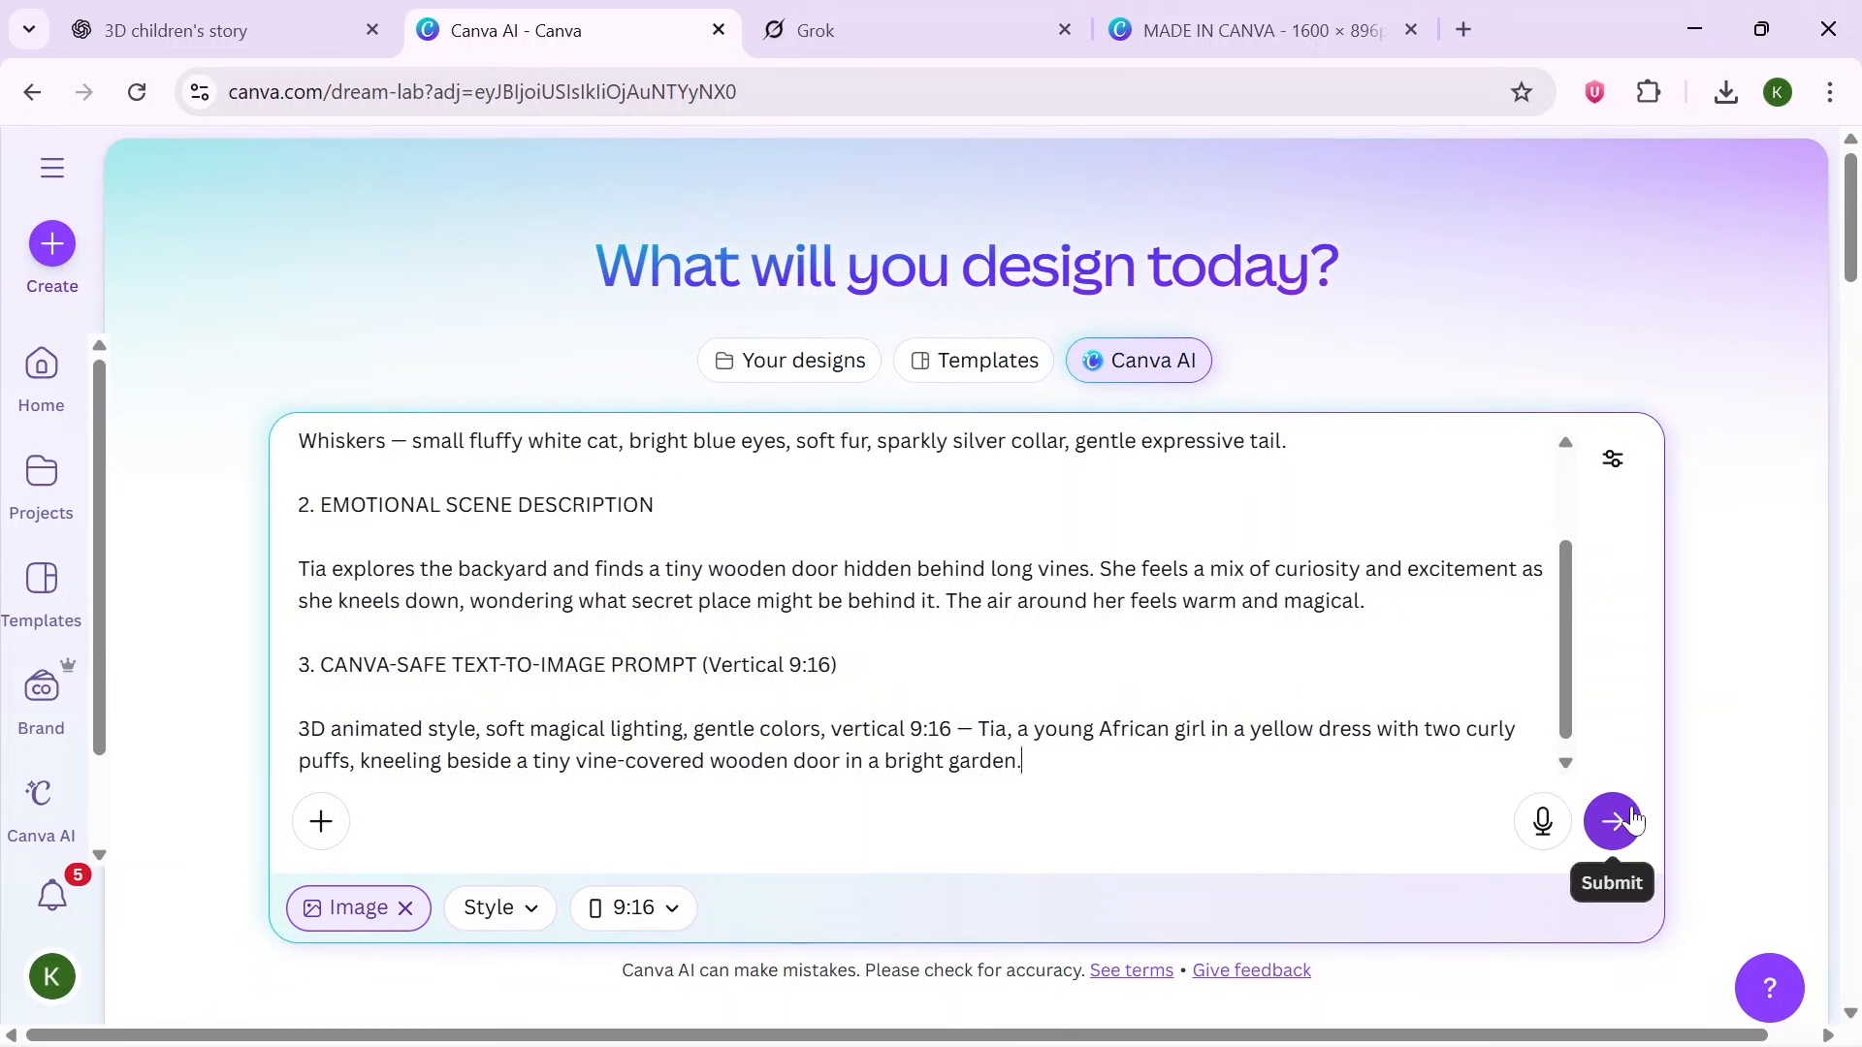
{"action": "left_click", "coordinate": [1612, 821]}
- Open the fourth generated image of Tia with the cat and download it
{"action": "left_click_drag", "start_coordinate": [1852, 247], "coordinate": [1852, 344]}
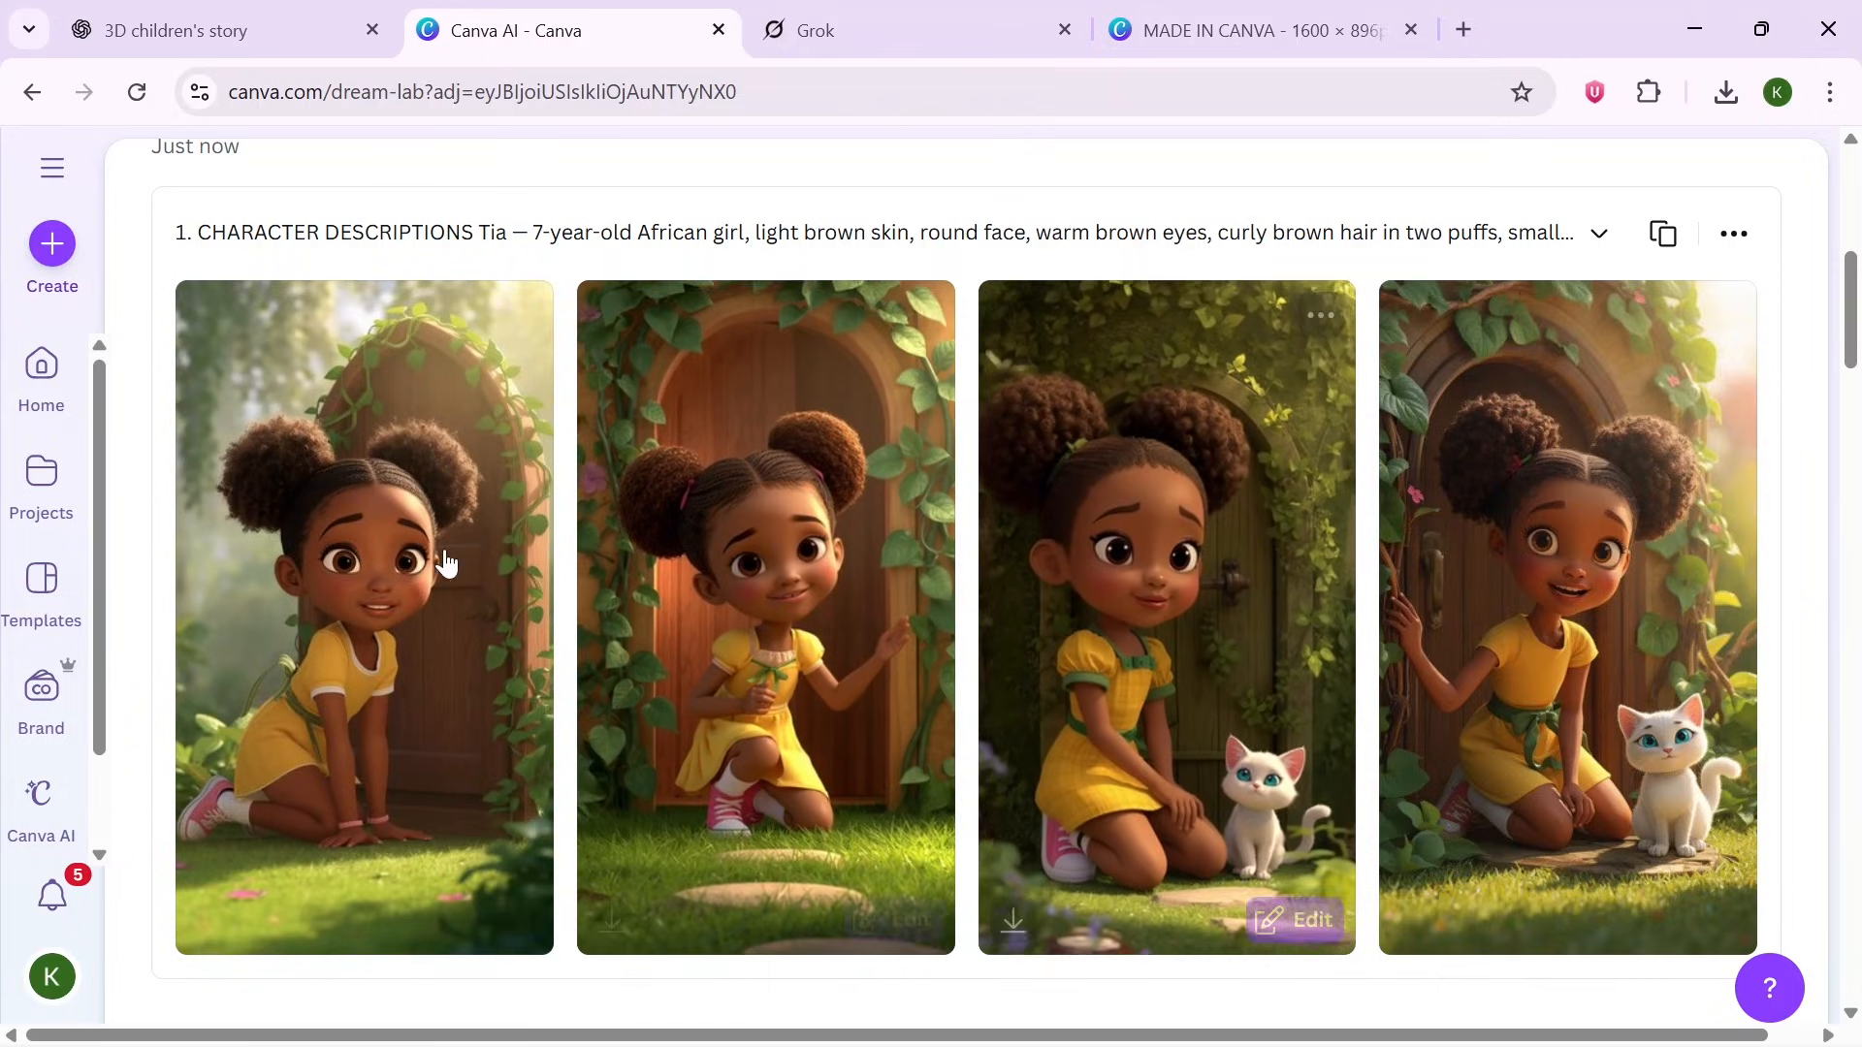
{"action": "left_click", "coordinate": [1558, 598]}
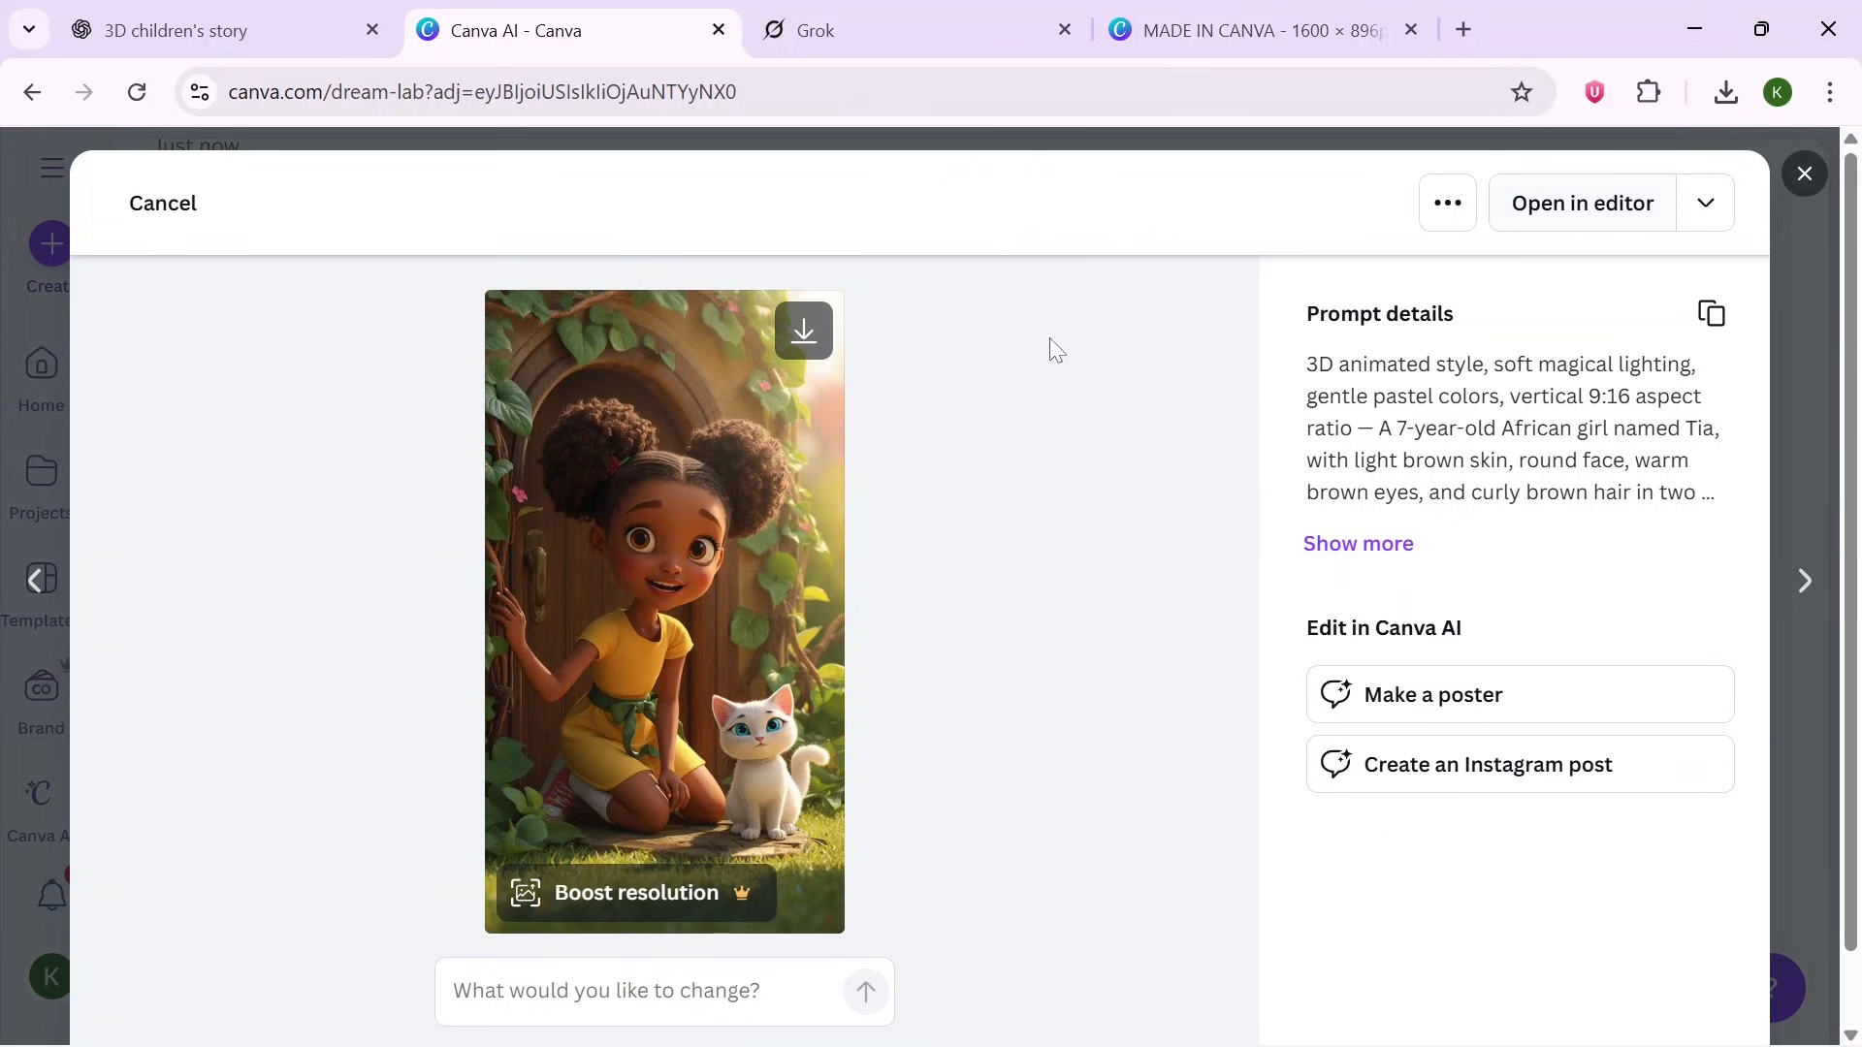
{"action": "left_click", "coordinate": [804, 334]}
- Review Grok's Behavior settings, including automatic video generation, and close the settings
{"action": "left_click", "coordinate": [916, 15]}
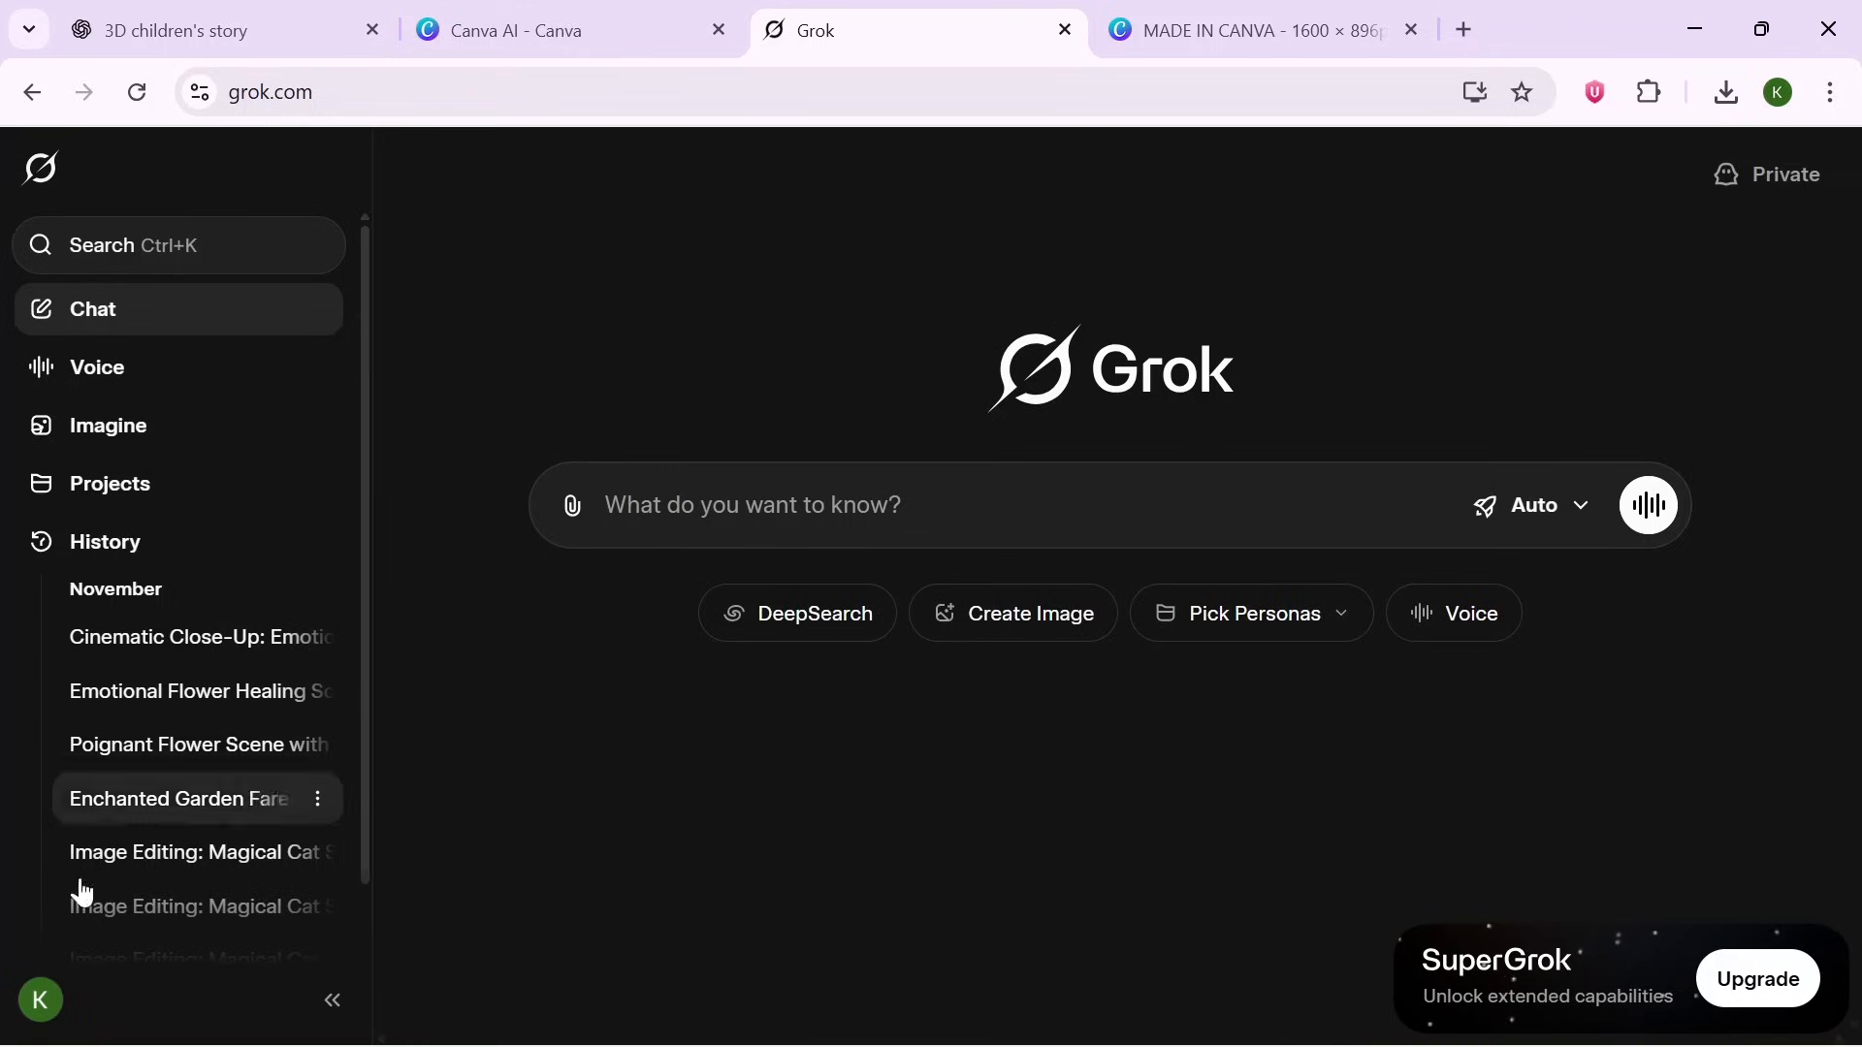
{"action": "left_click", "coordinate": [39, 1001]}
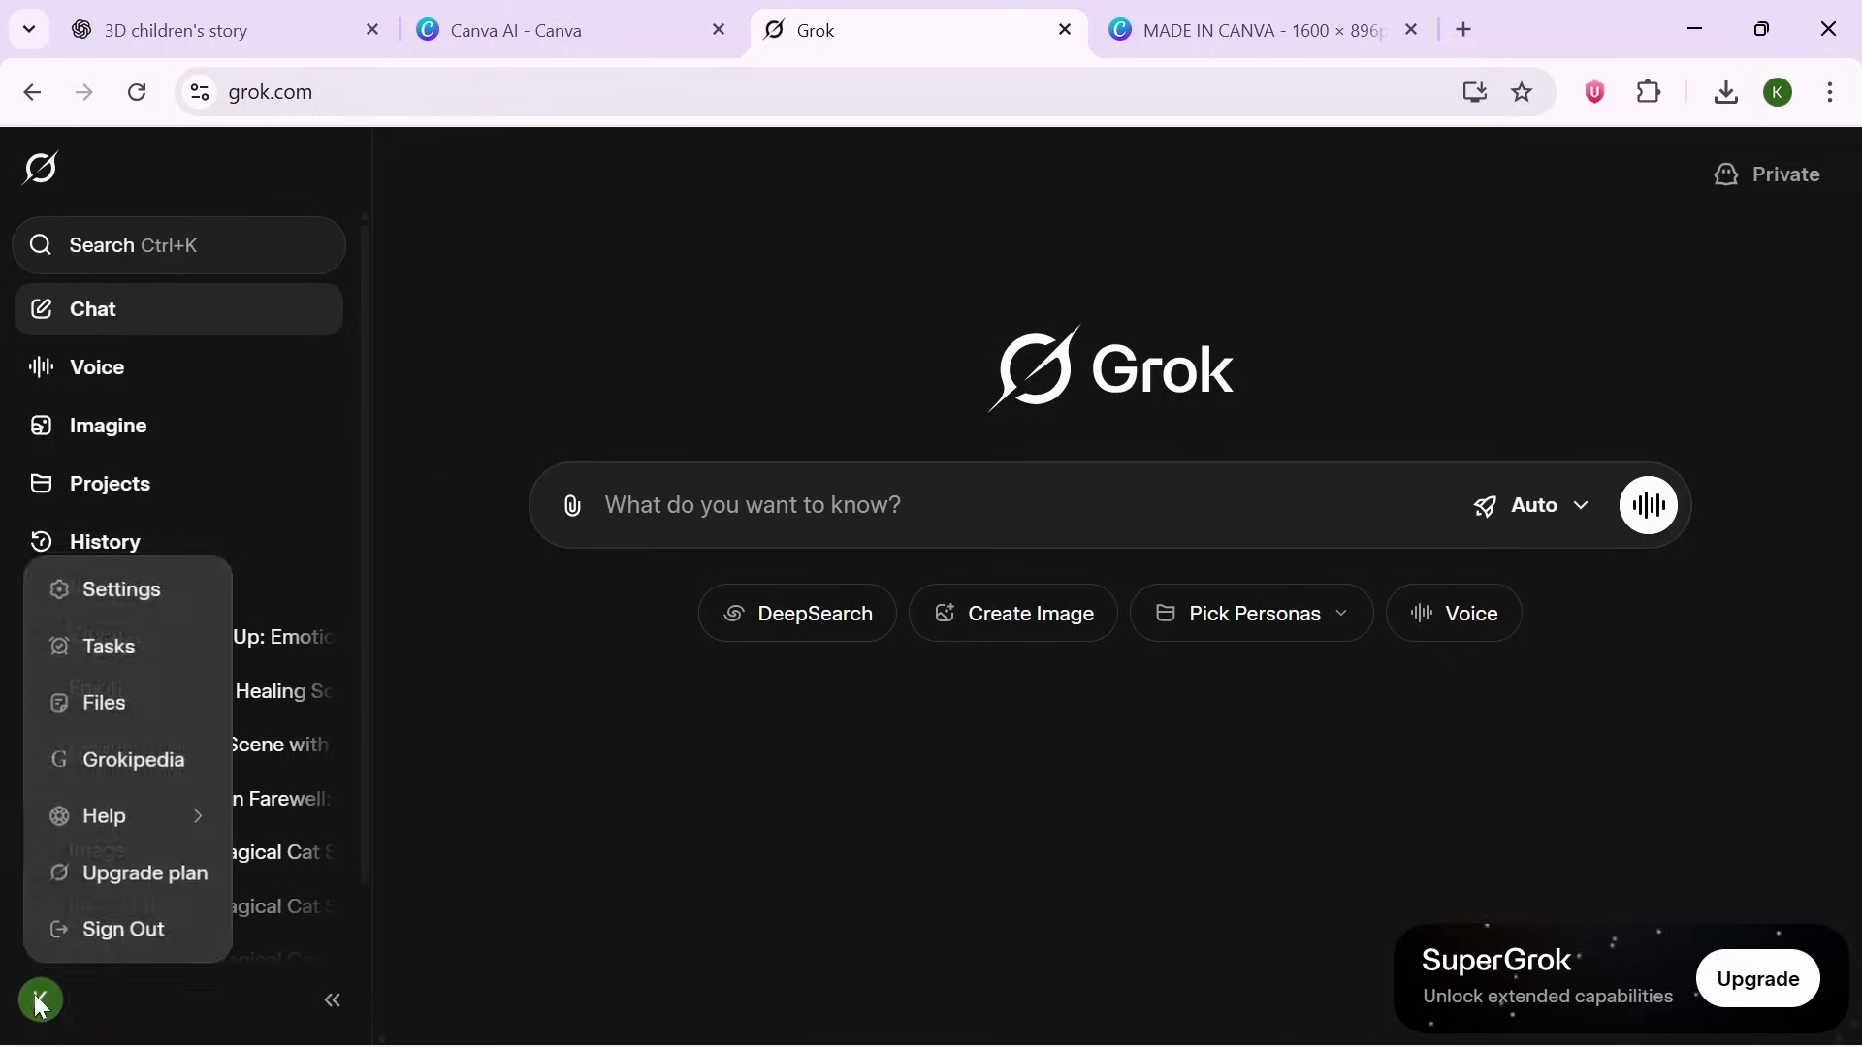
{"action": "left_click", "coordinate": [148, 593]}
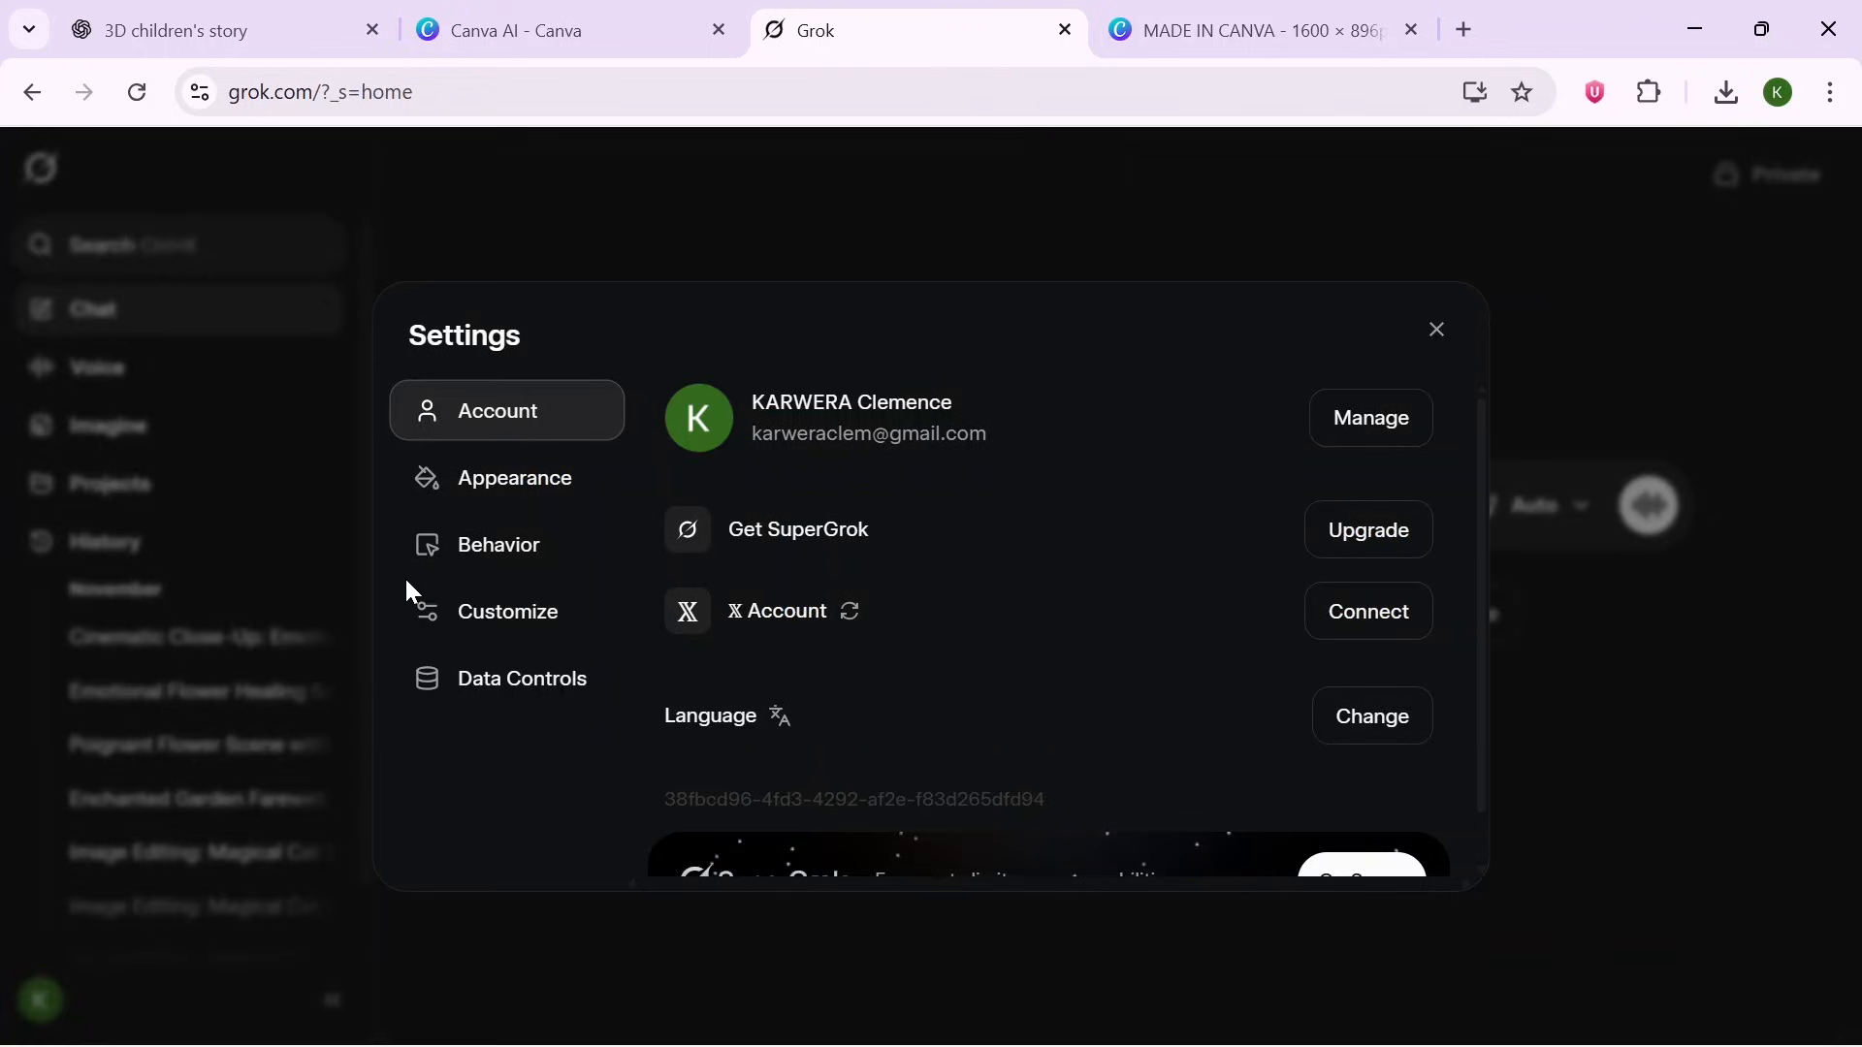
{"action": "left_click", "coordinate": [541, 554]}
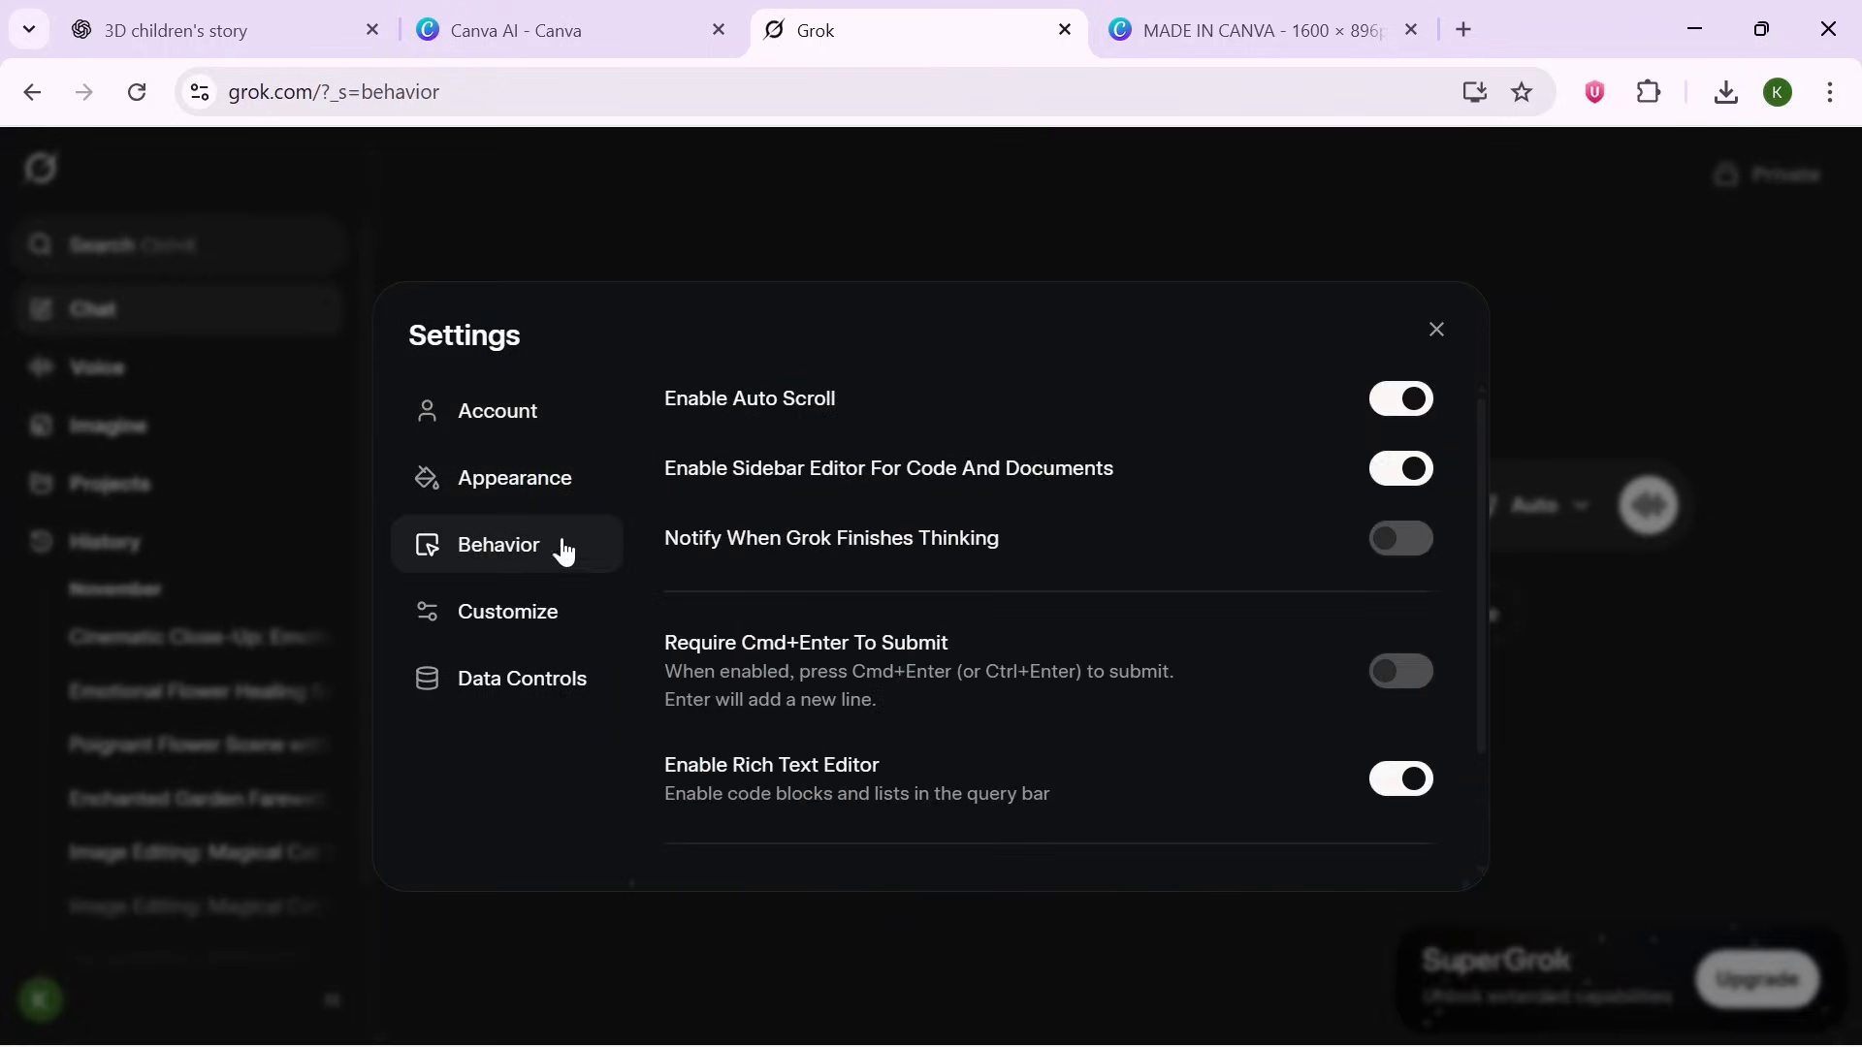
{"action": "left_click_drag", "start_coordinate": [1485, 621], "coordinate": [1476, 873]}
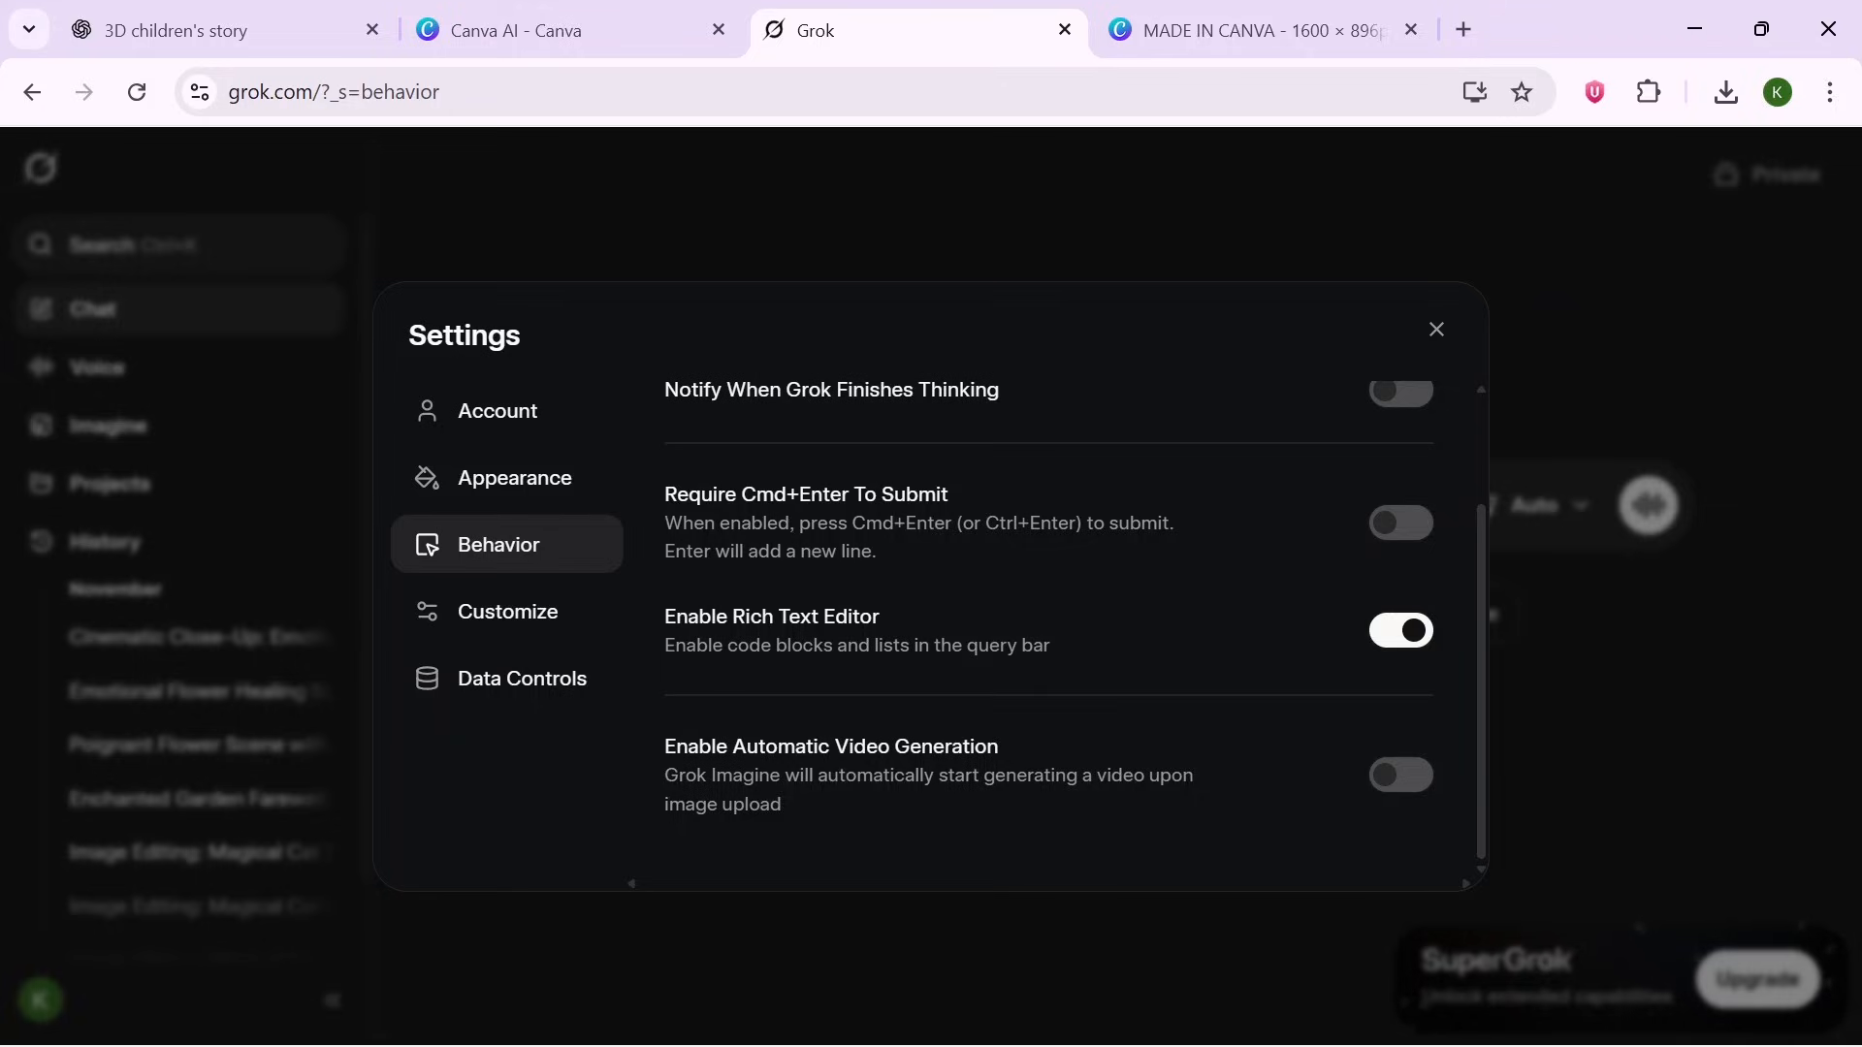
{"action": "left_click", "coordinate": [1438, 333]}
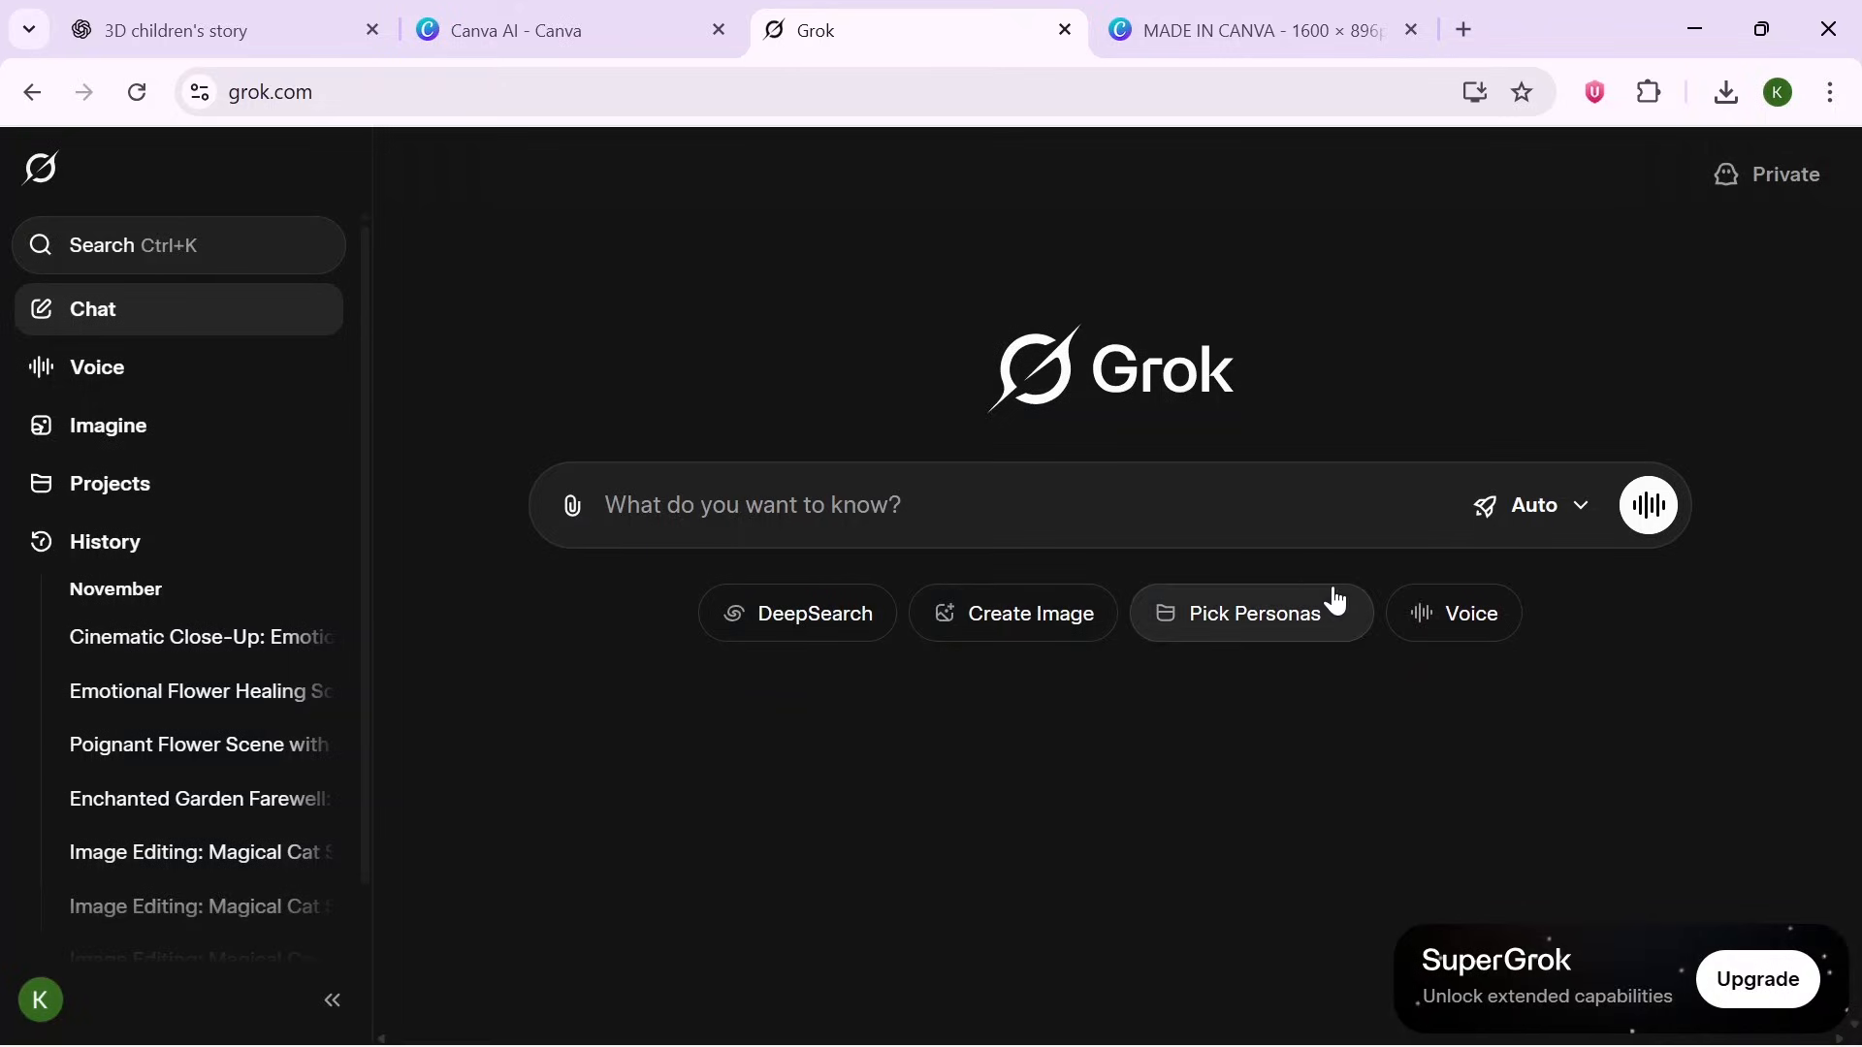
- Open Grok Imagine in image mode and set the aspect ratio to 2:3
{"action": "left_click", "coordinate": [82, 448]}
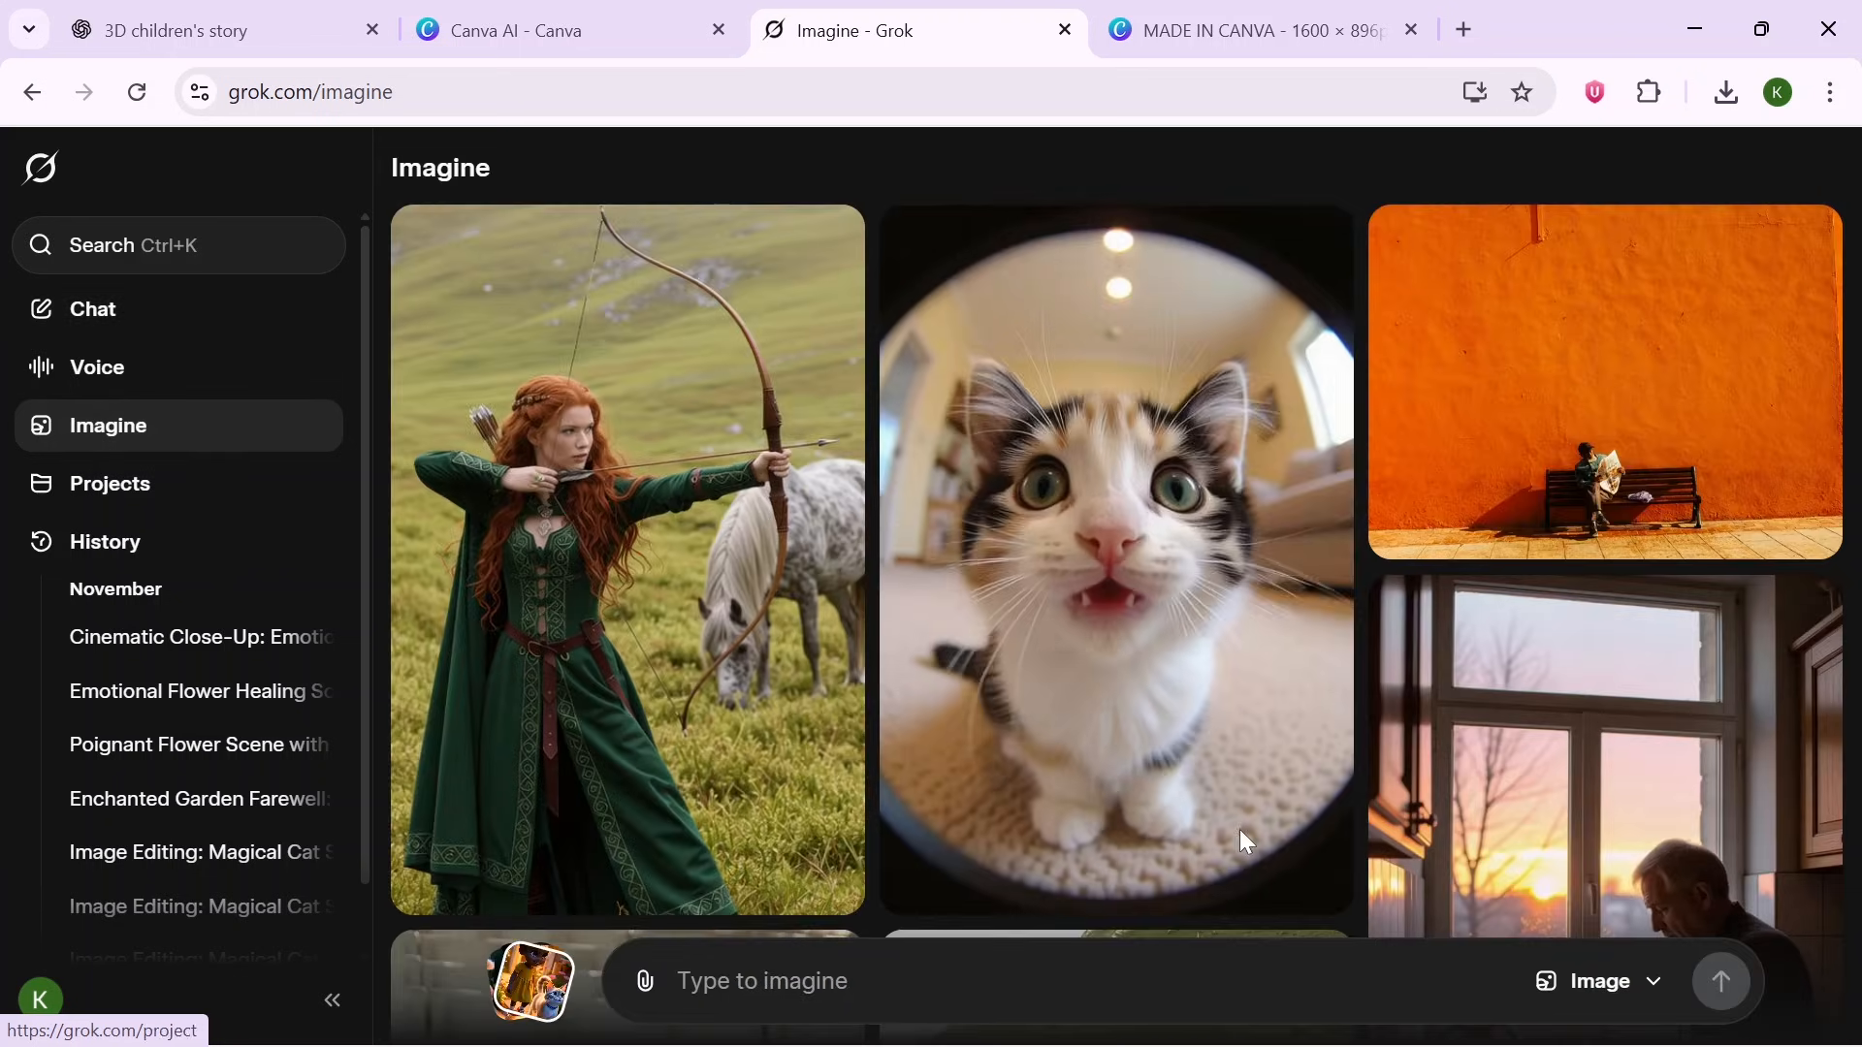
{"action": "left_click", "coordinate": [1639, 987]}
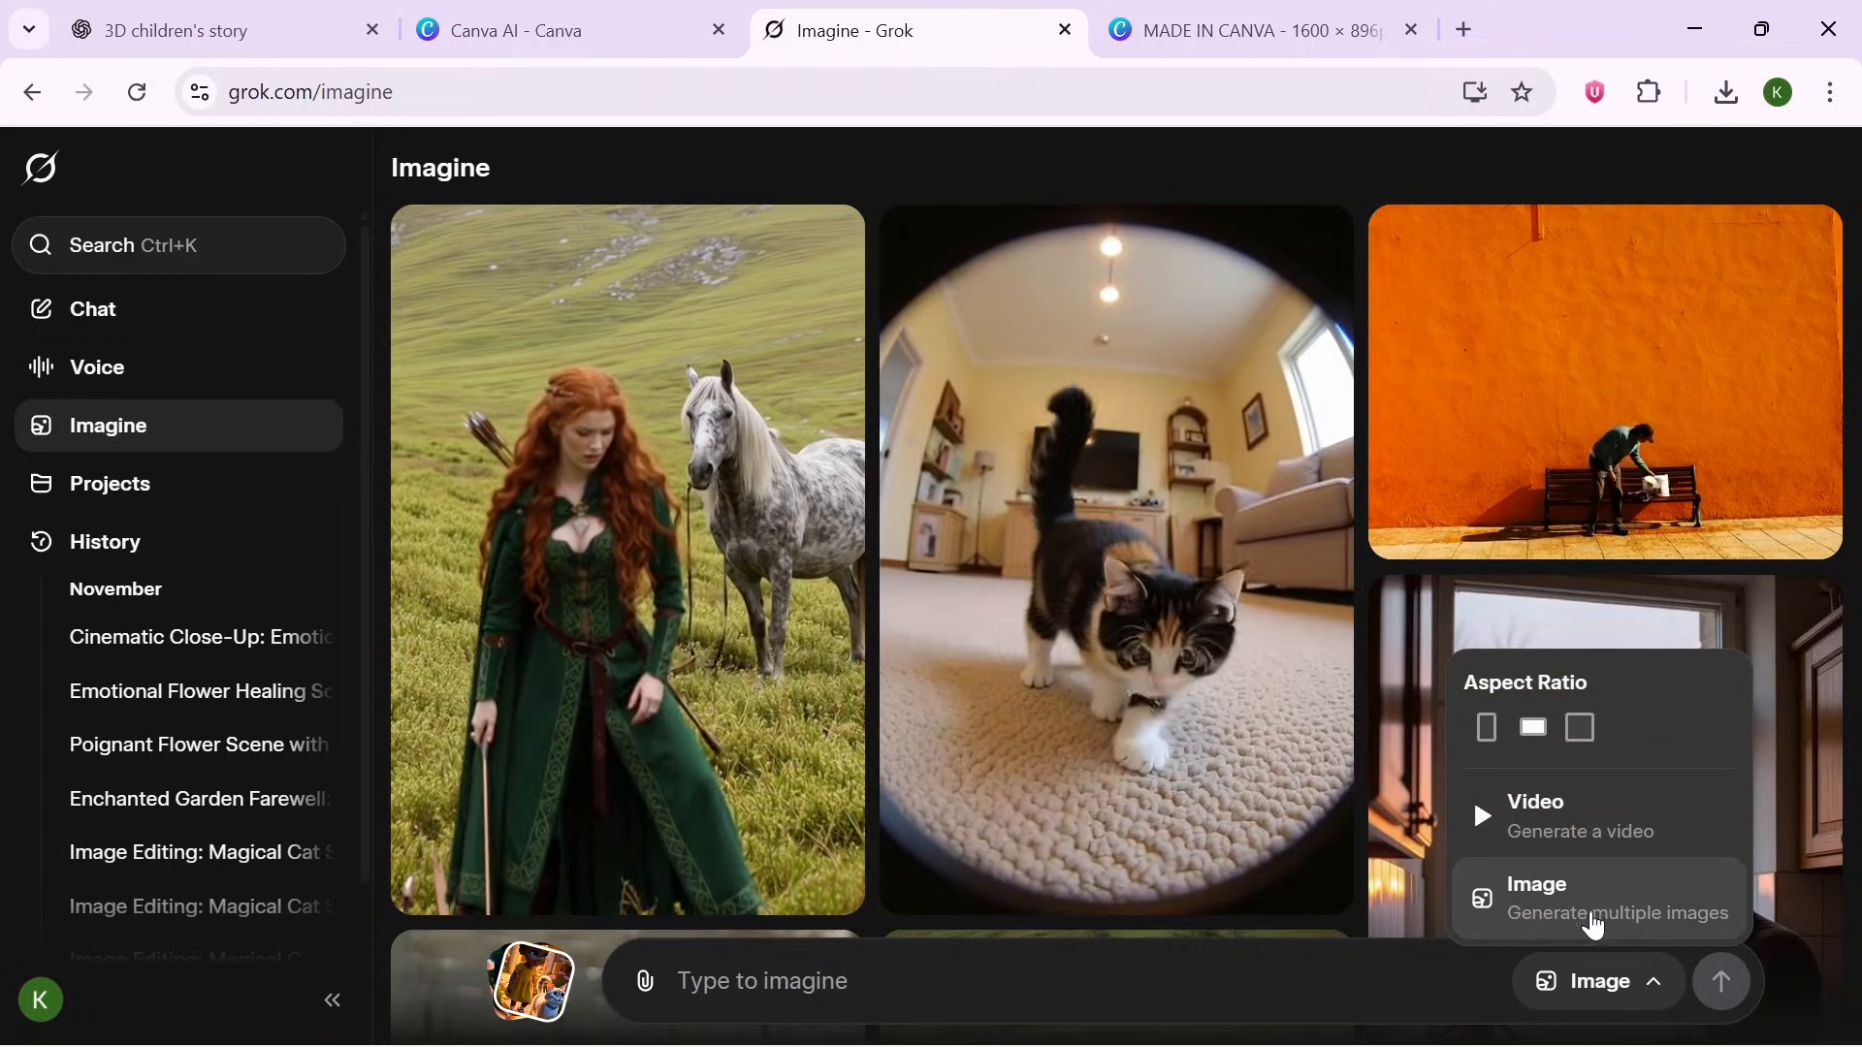
{"action": "left_click", "coordinate": [1611, 983]}
{"action": "left_click", "coordinate": [1653, 987]}
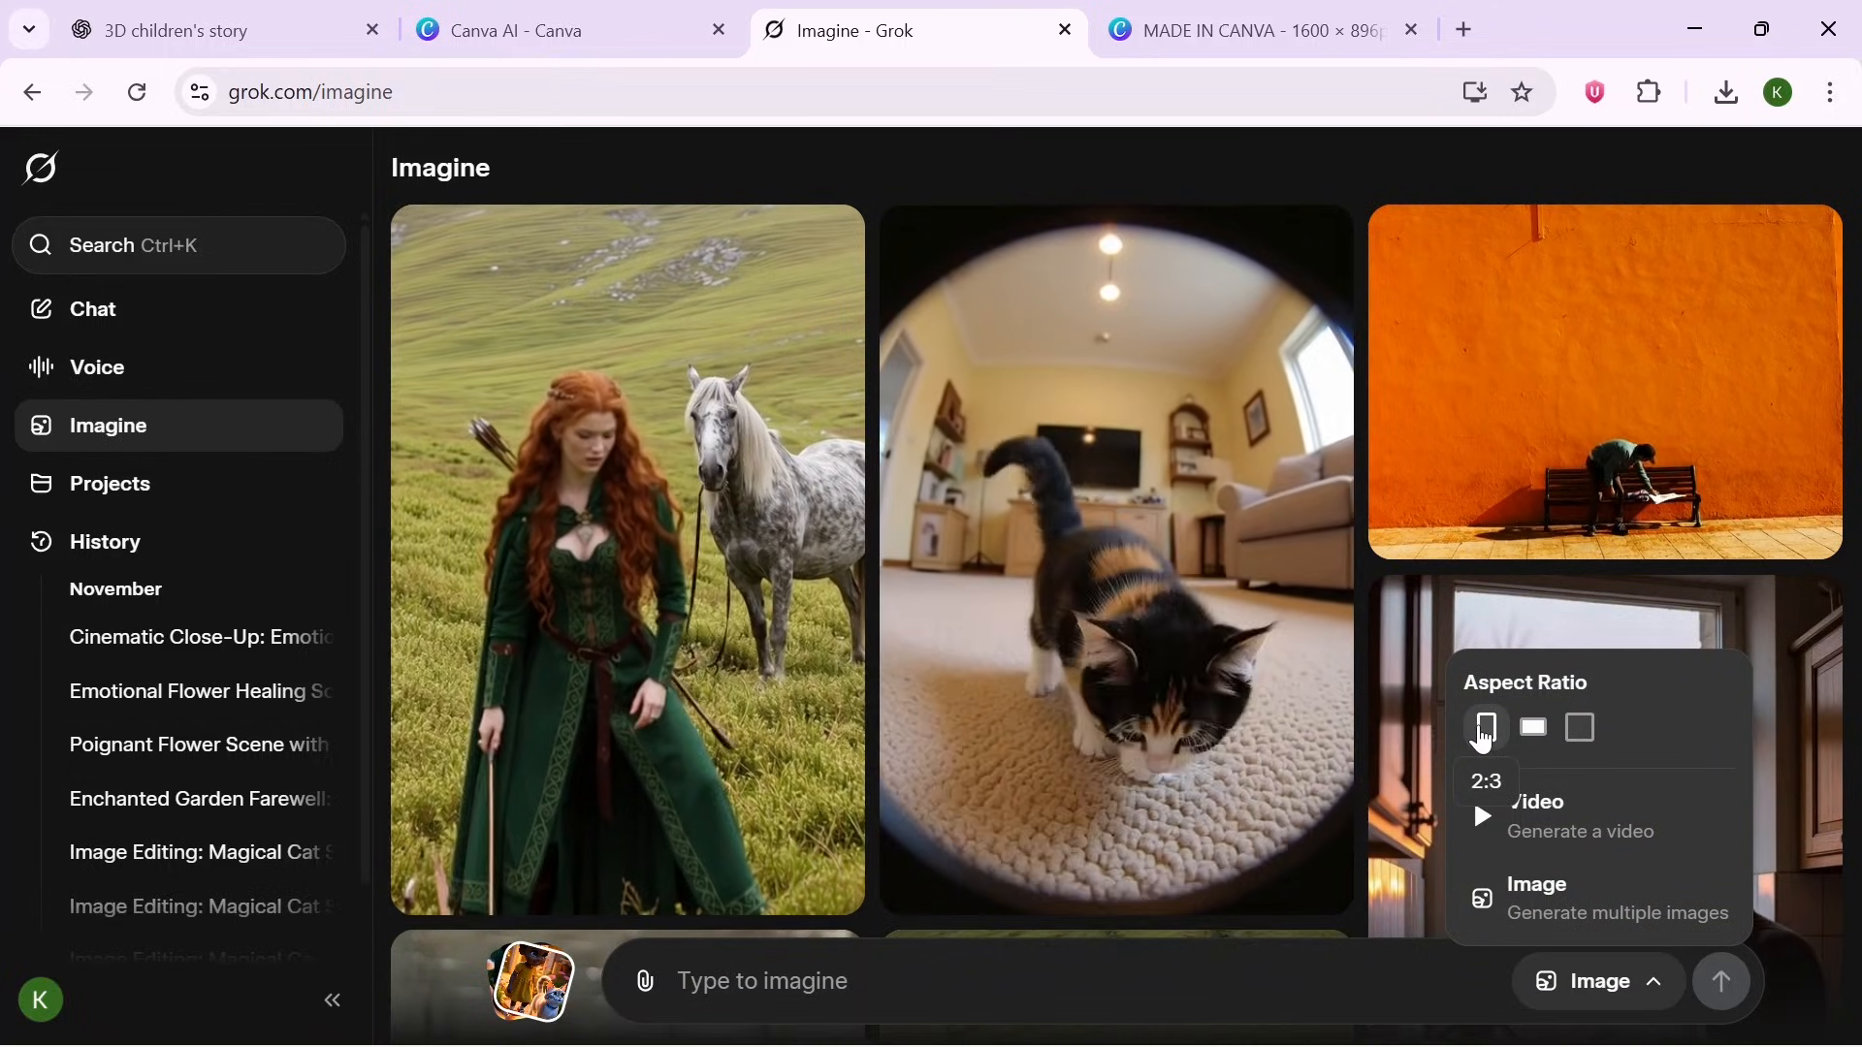
{"action": "left_click", "coordinate": [1483, 737]}
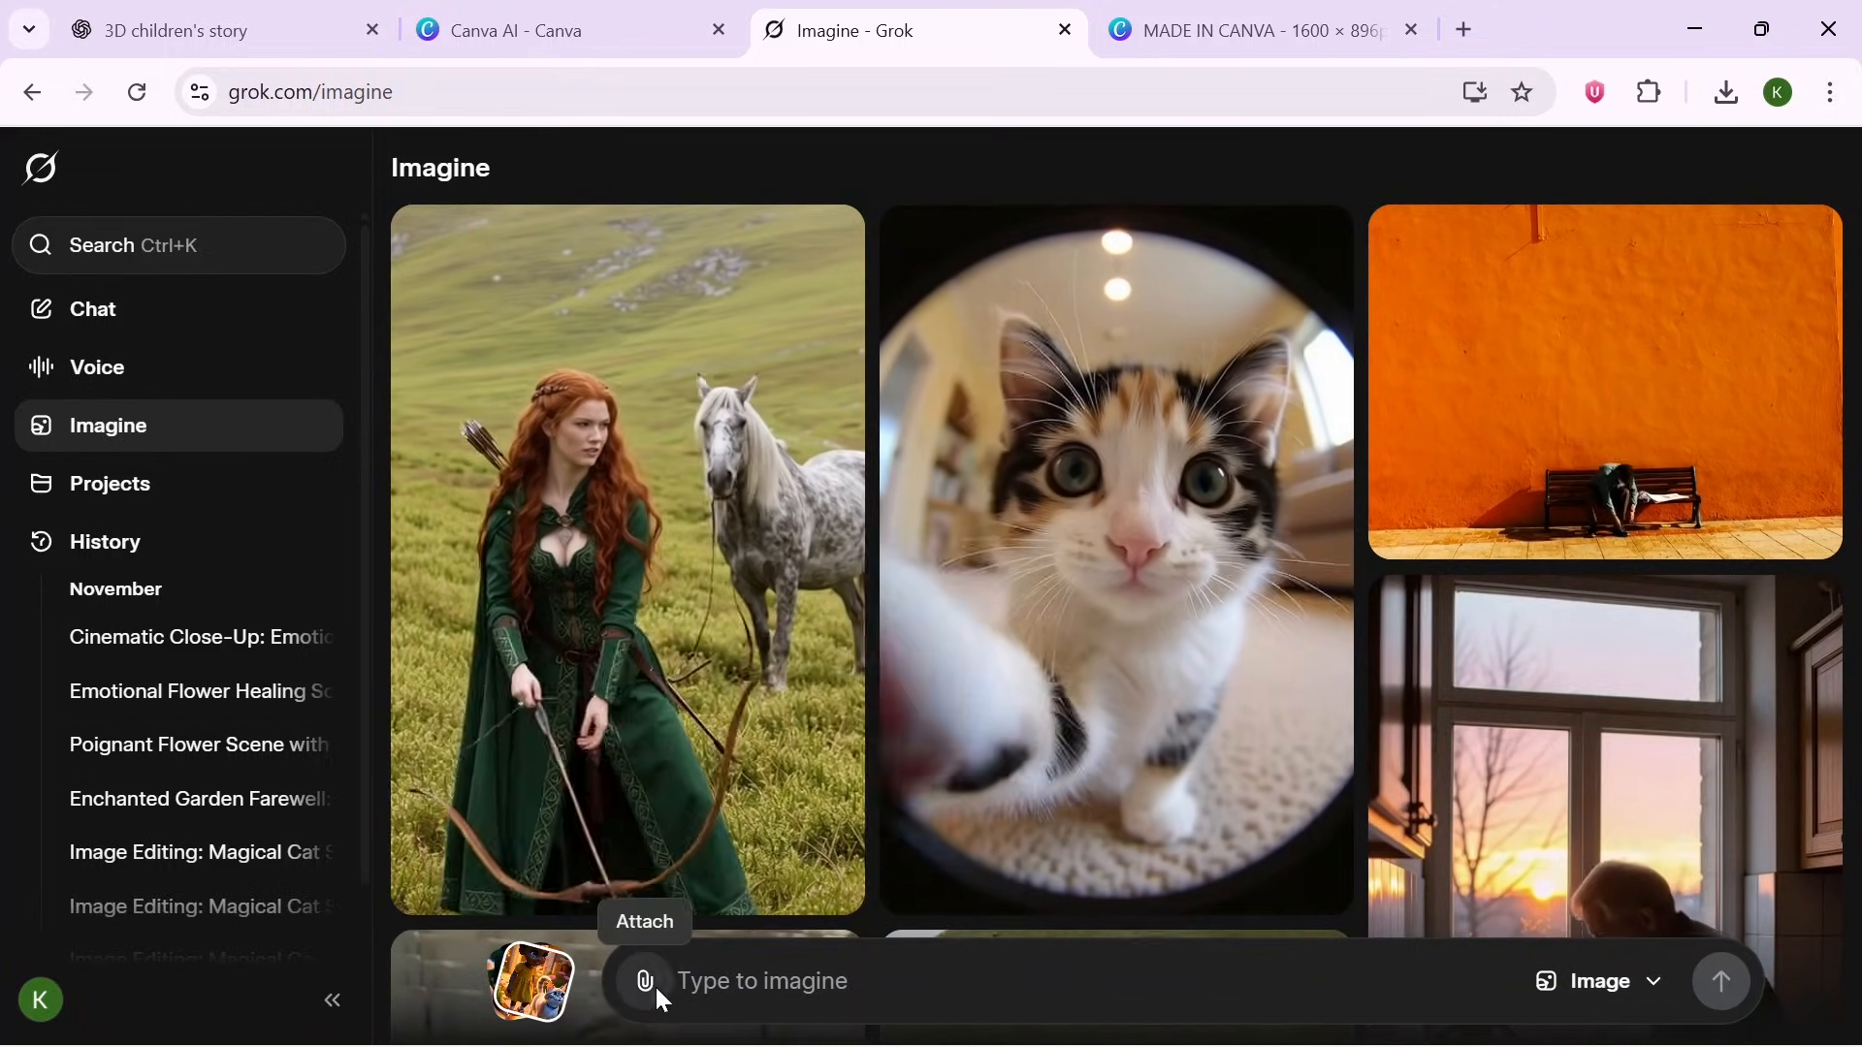
- Upload the downloaded Scene 1 image of Tia and the cat into Grok Imagine
{"action": "left_click", "coordinate": [650, 983]}
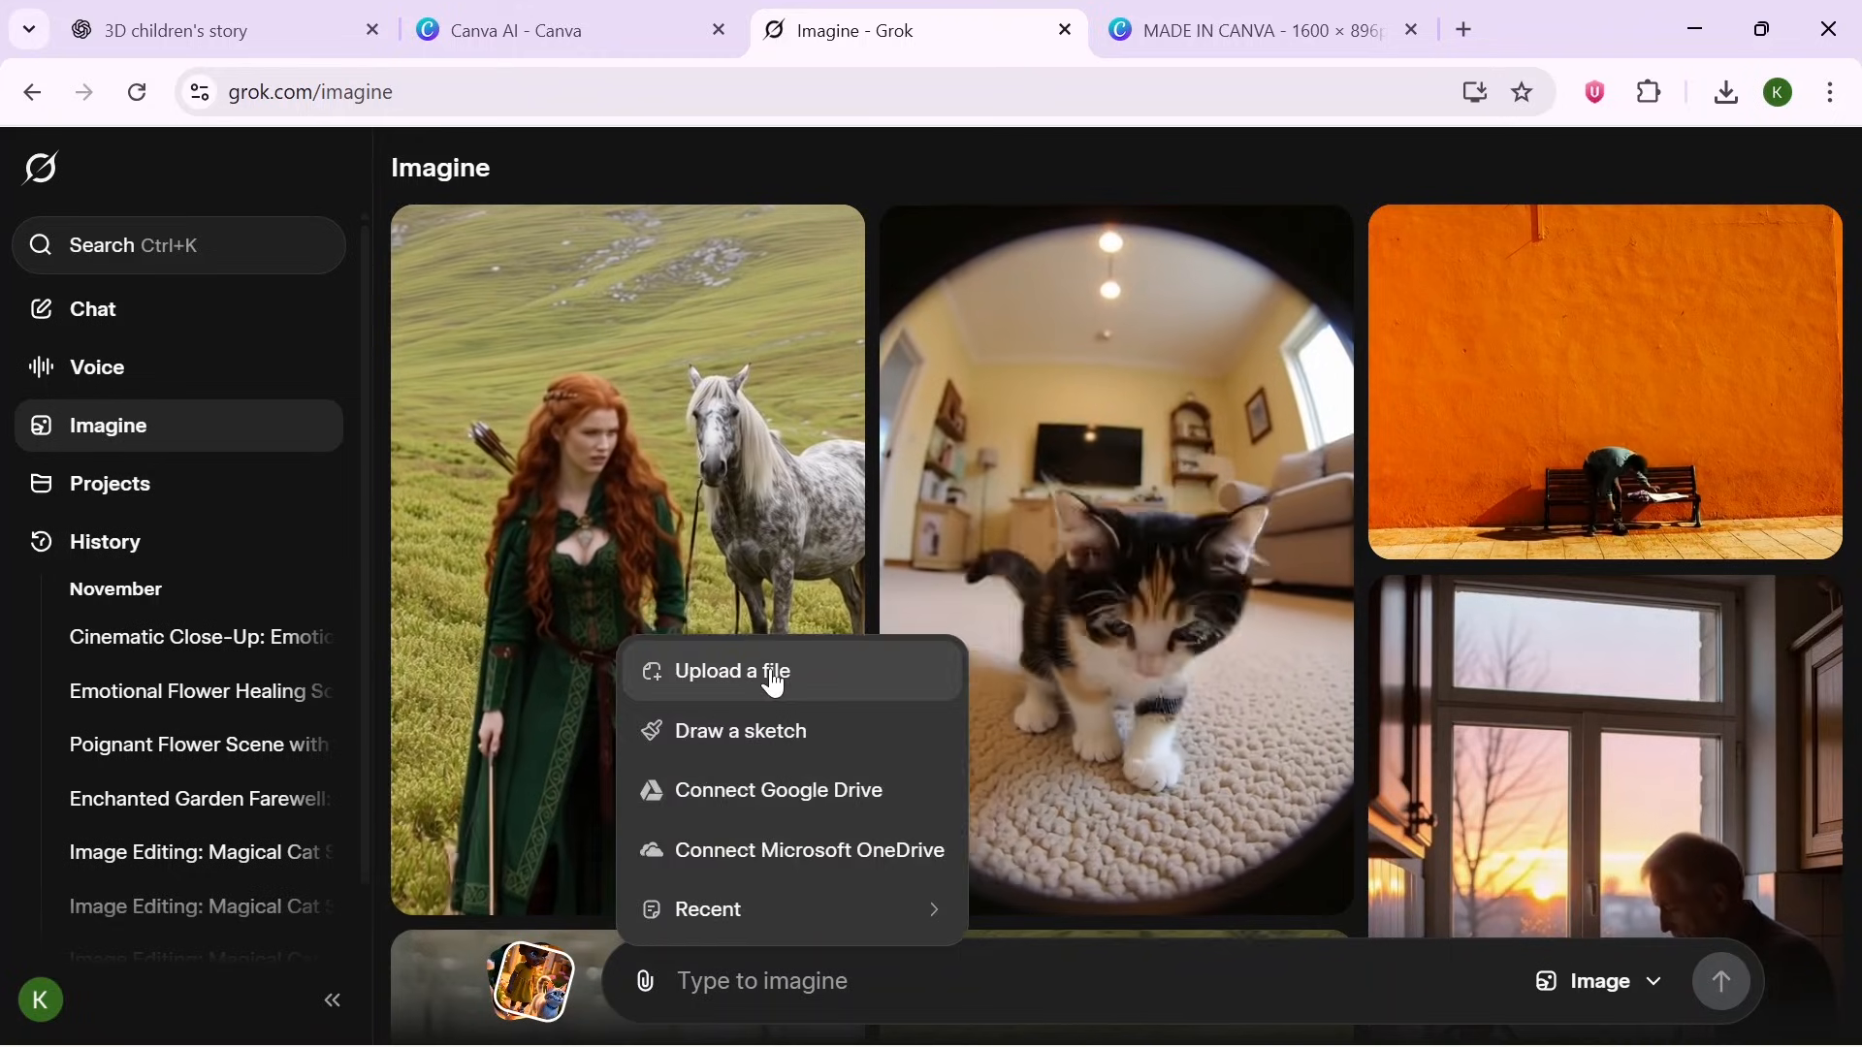
{"action": "left_click", "coordinate": [771, 670]}
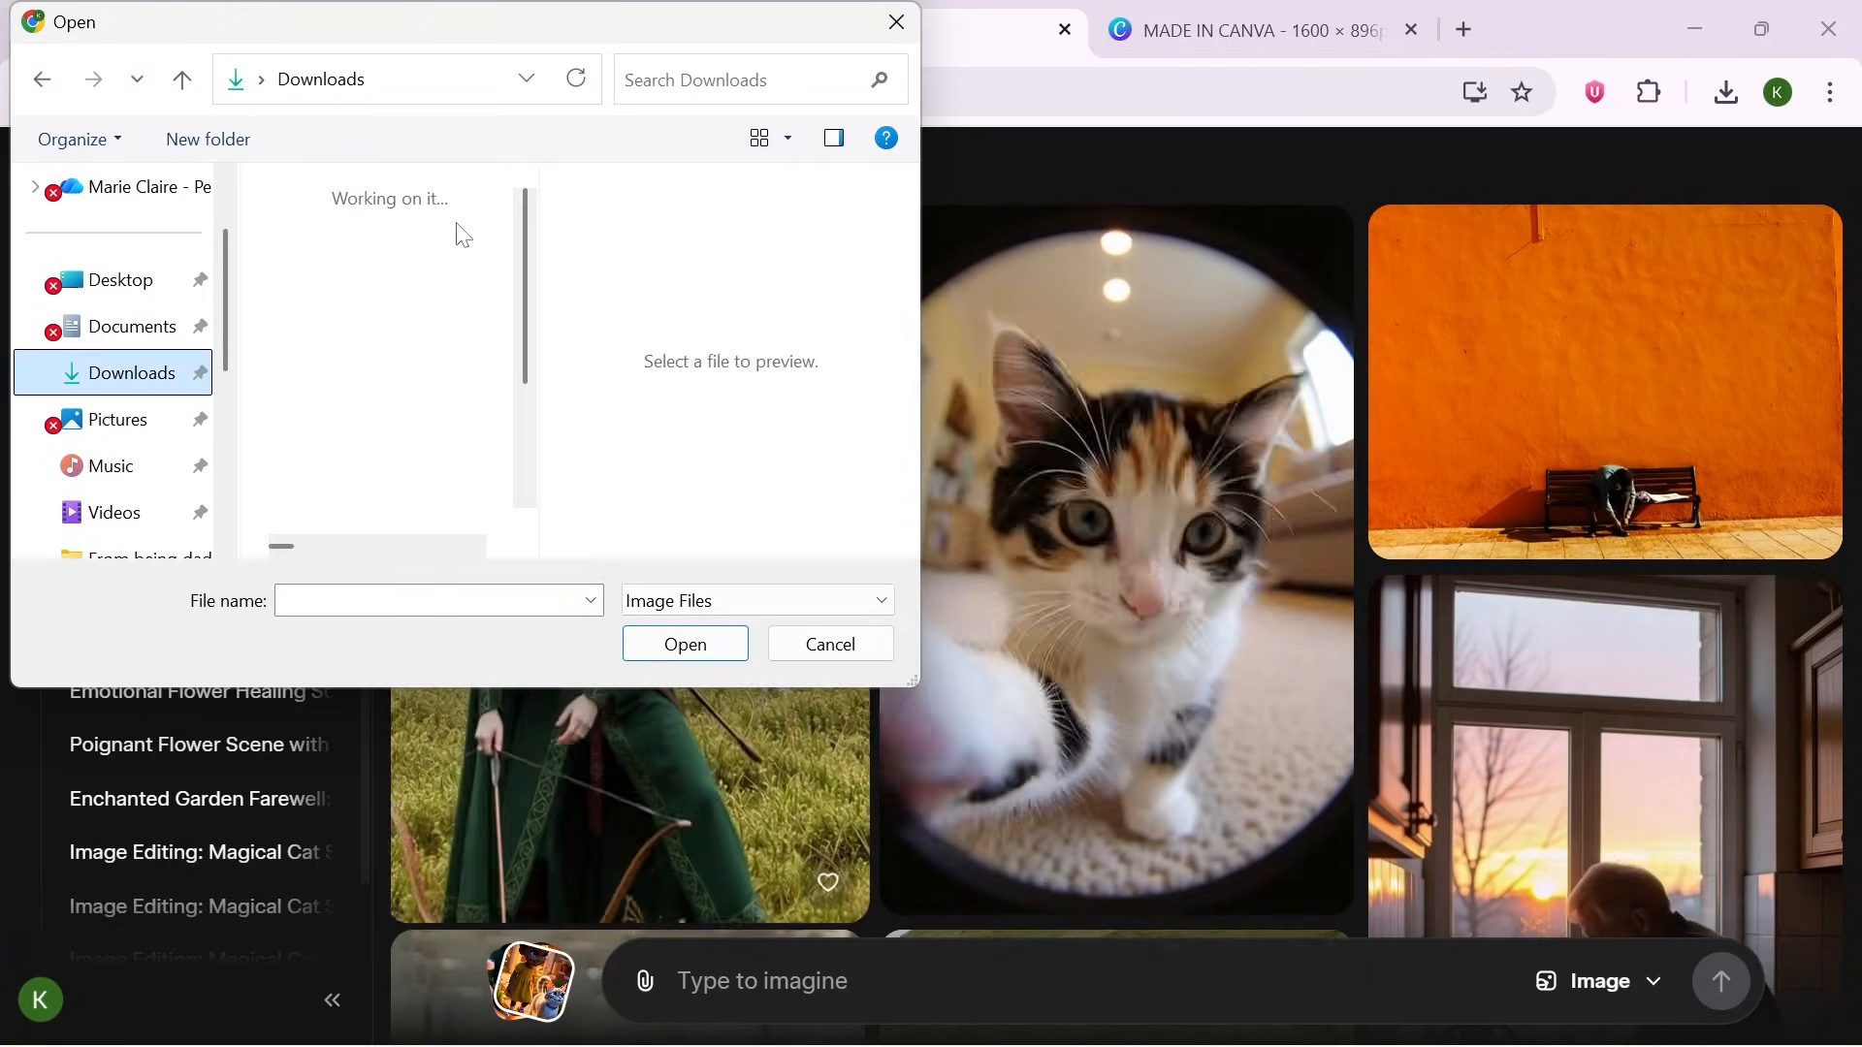
{"action": "left_click", "coordinate": [447, 234]}
{"action": "left_click", "coordinate": [707, 656]}
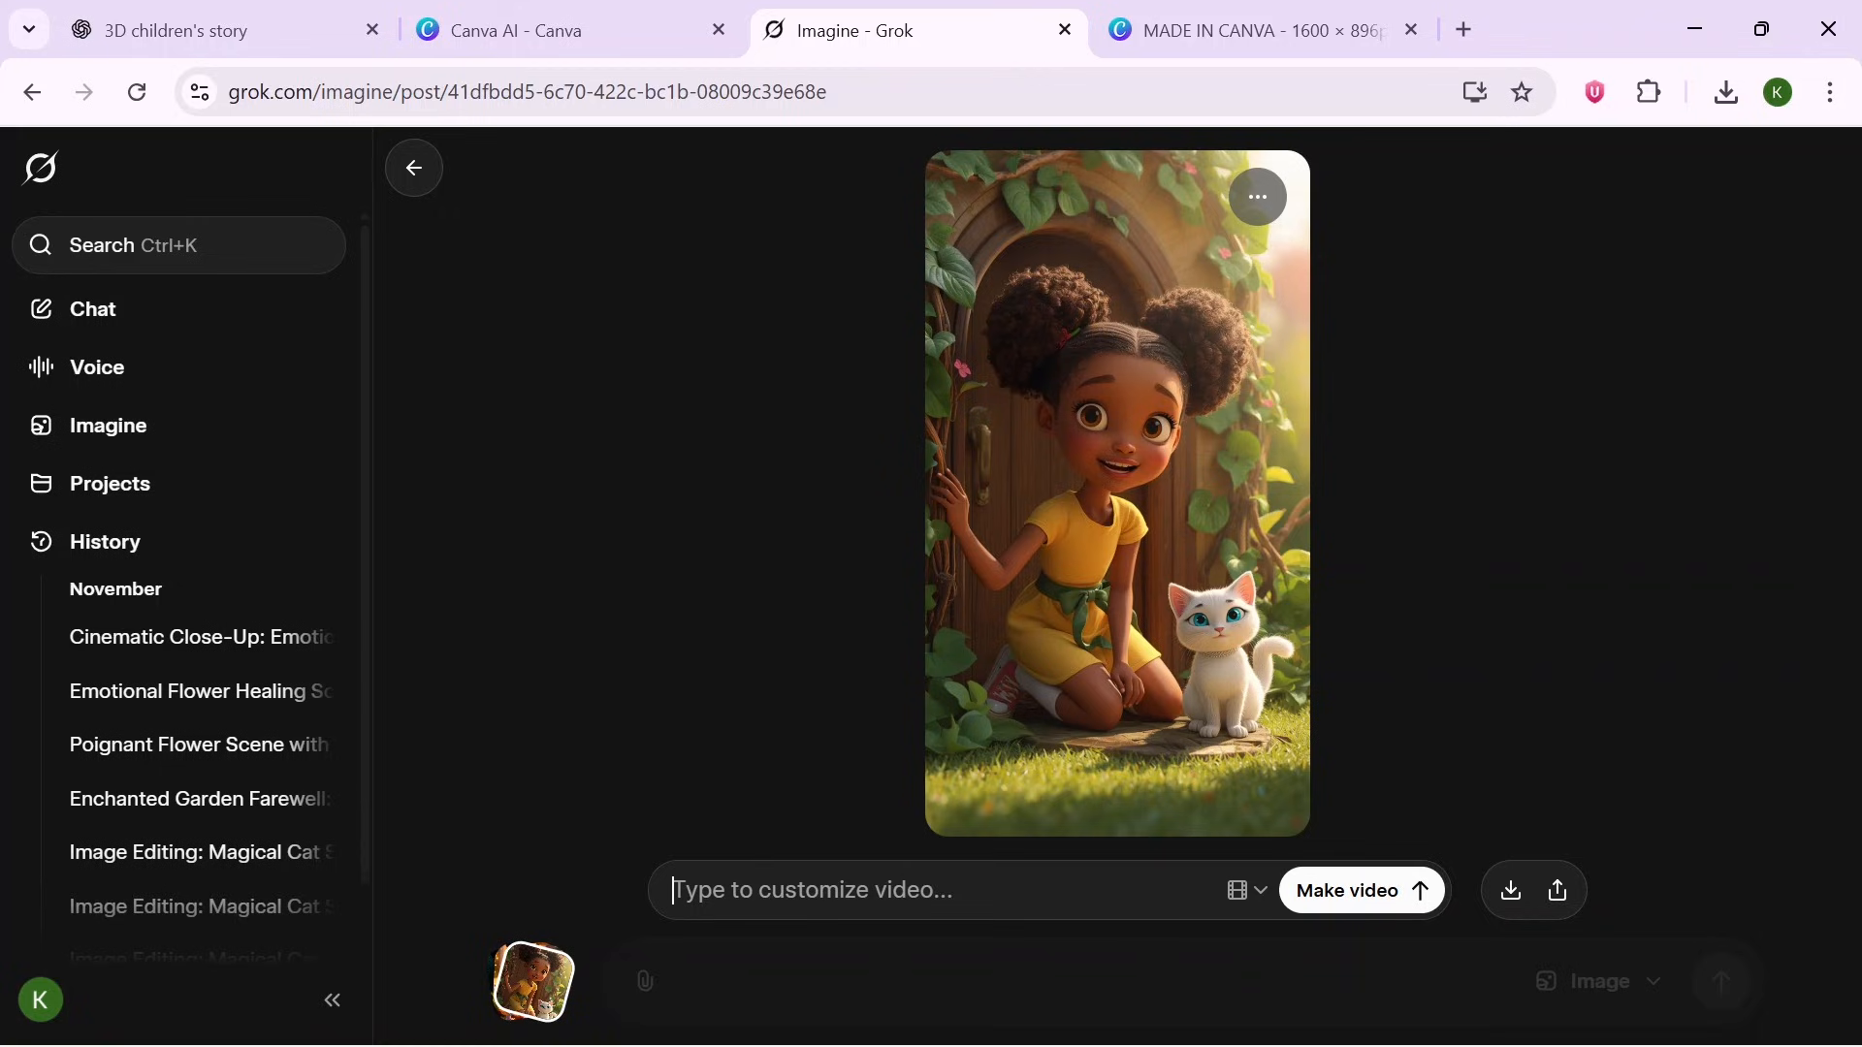
- Copy Scene 1's image-to-video prompt from the ChatGPT story, paste it as the video prompt and make the video
{"action": "left_click", "coordinate": [129, 12]}
{"action": "left_click", "coordinate": [1115, 524]}
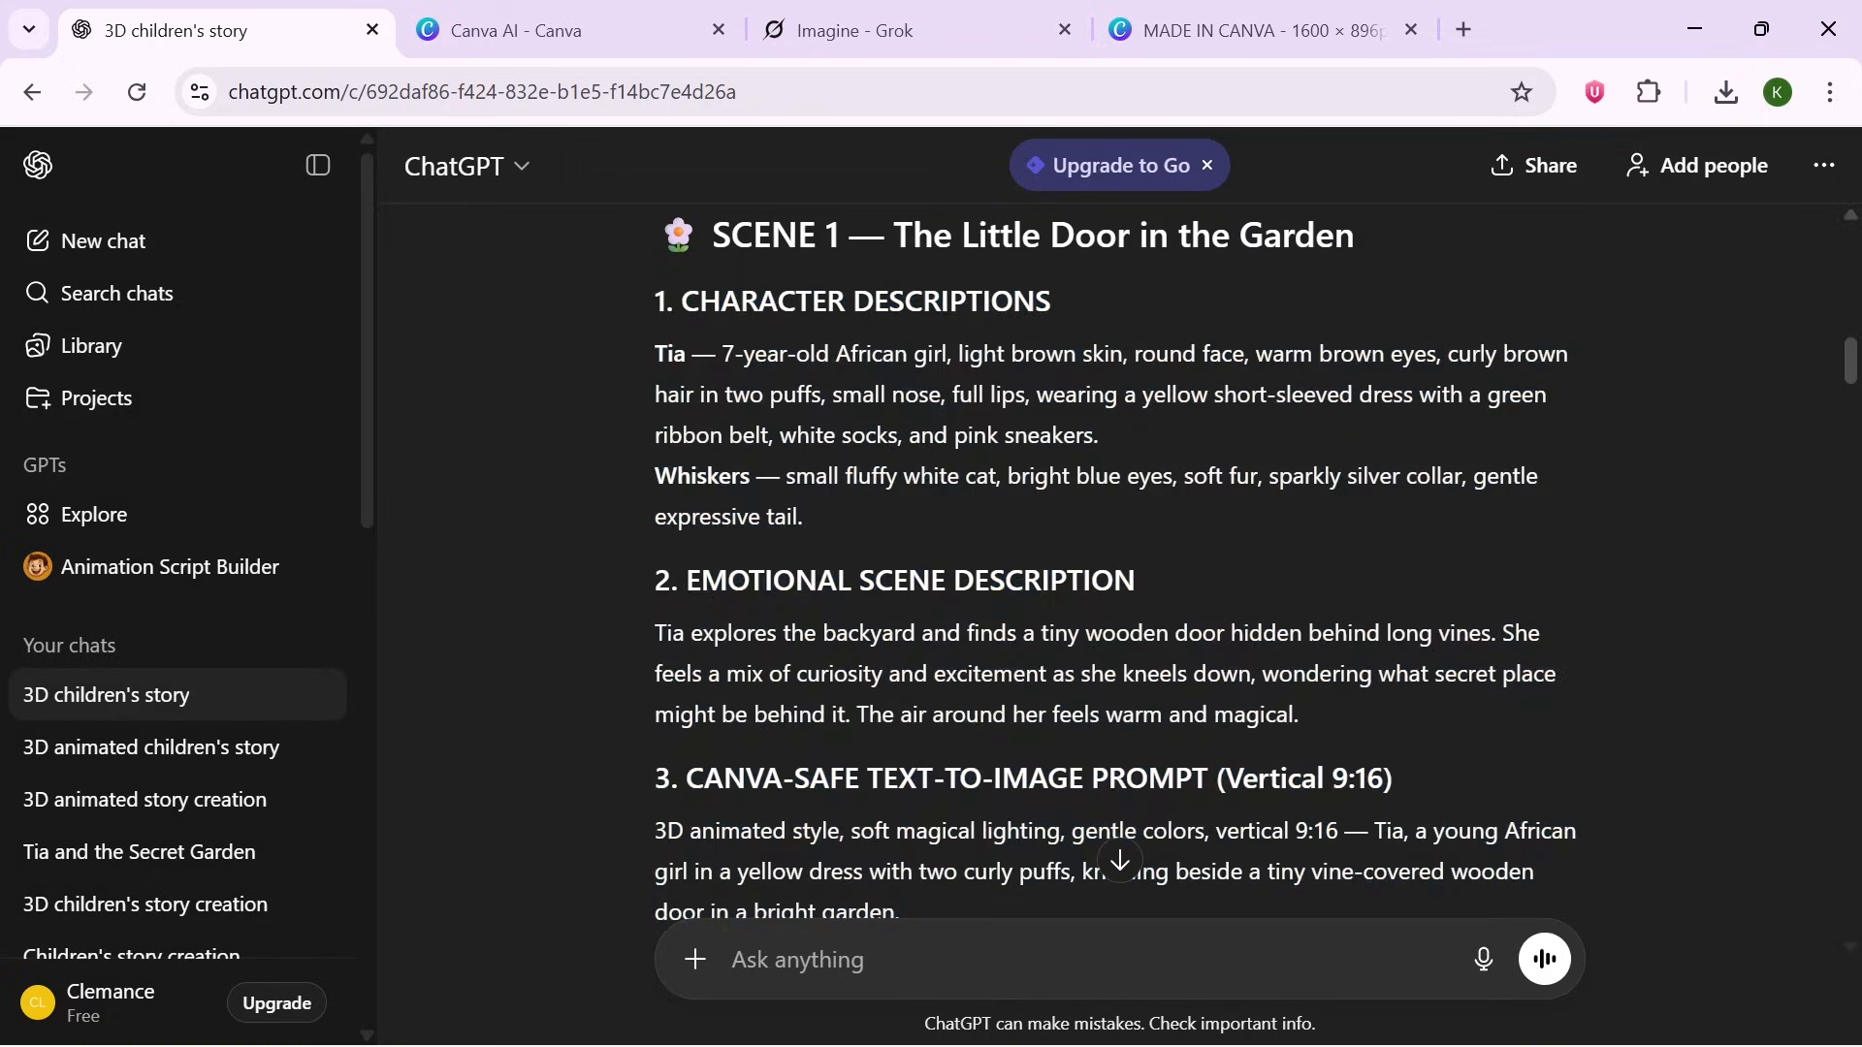
{"action": "scroll", "coordinate": [1115, 524], "scroll_direction": "down", "scroll_amount": 7}
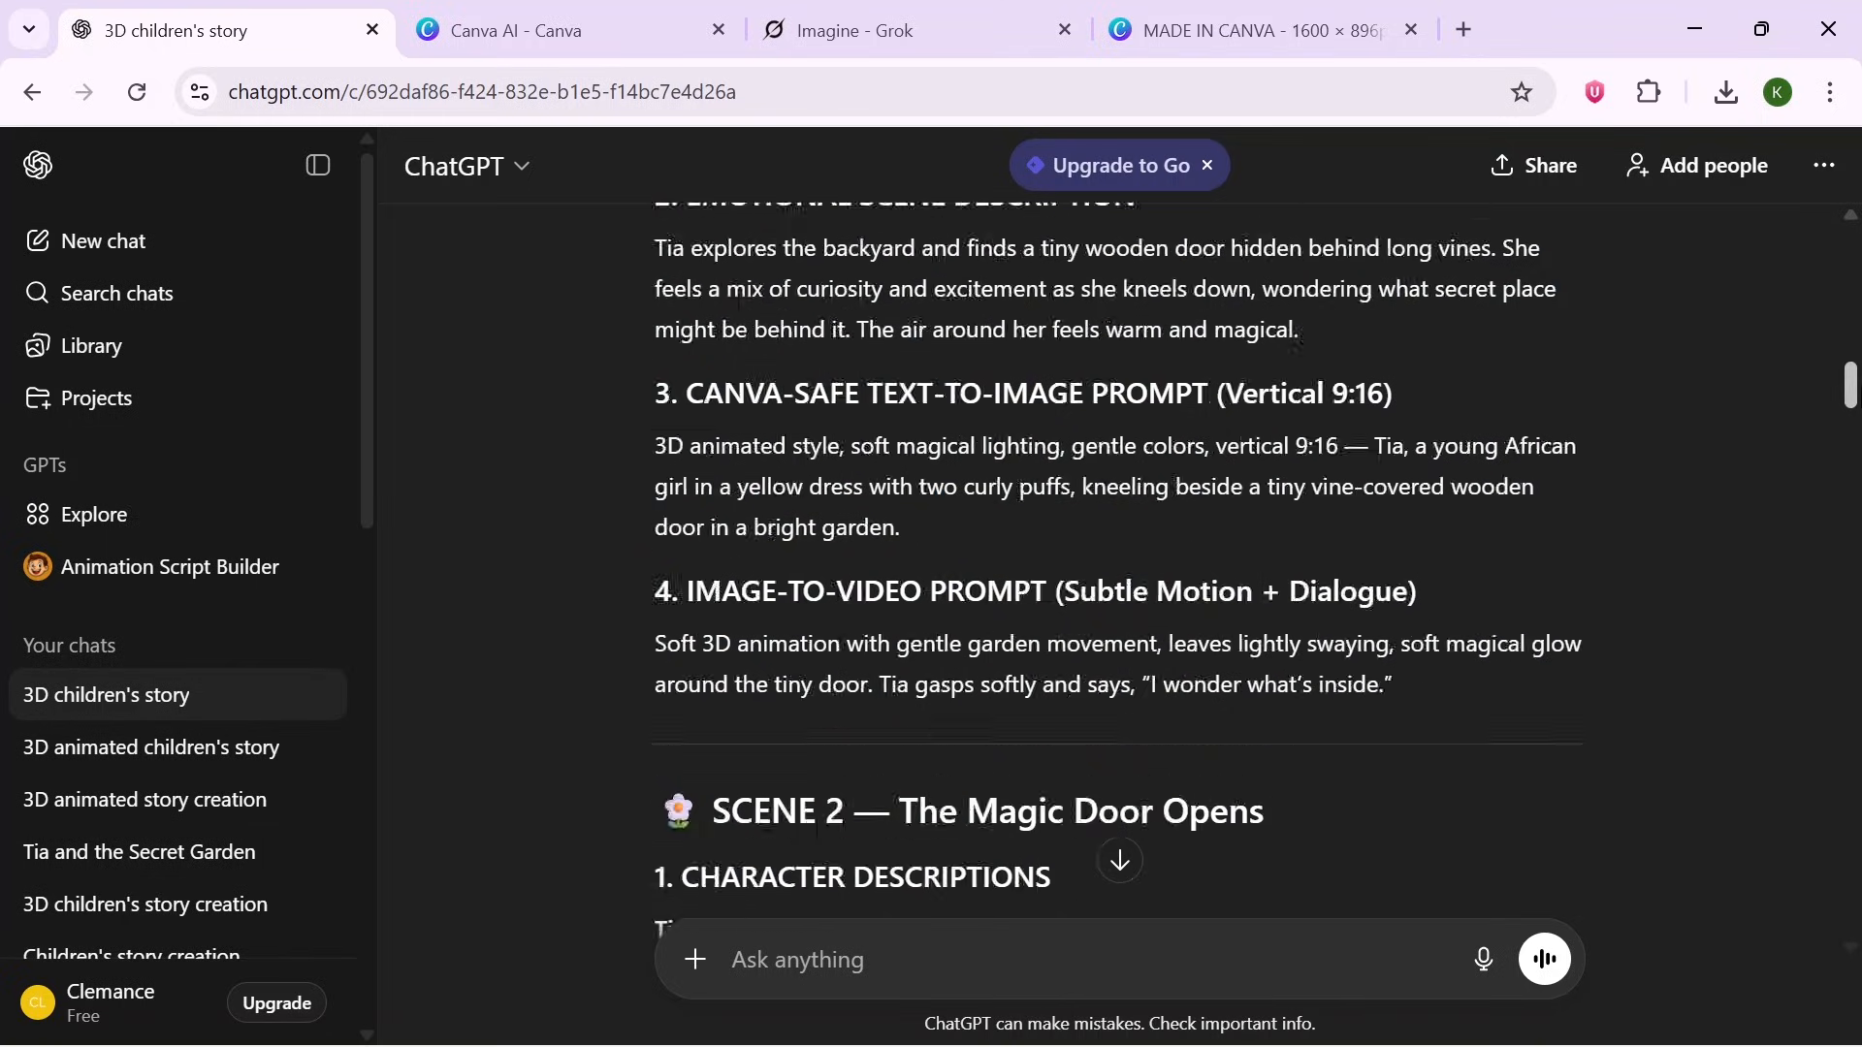
{"action": "scroll", "coordinate": [1086, 524], "scroll_direction": "up", "scroll_amount": 2}
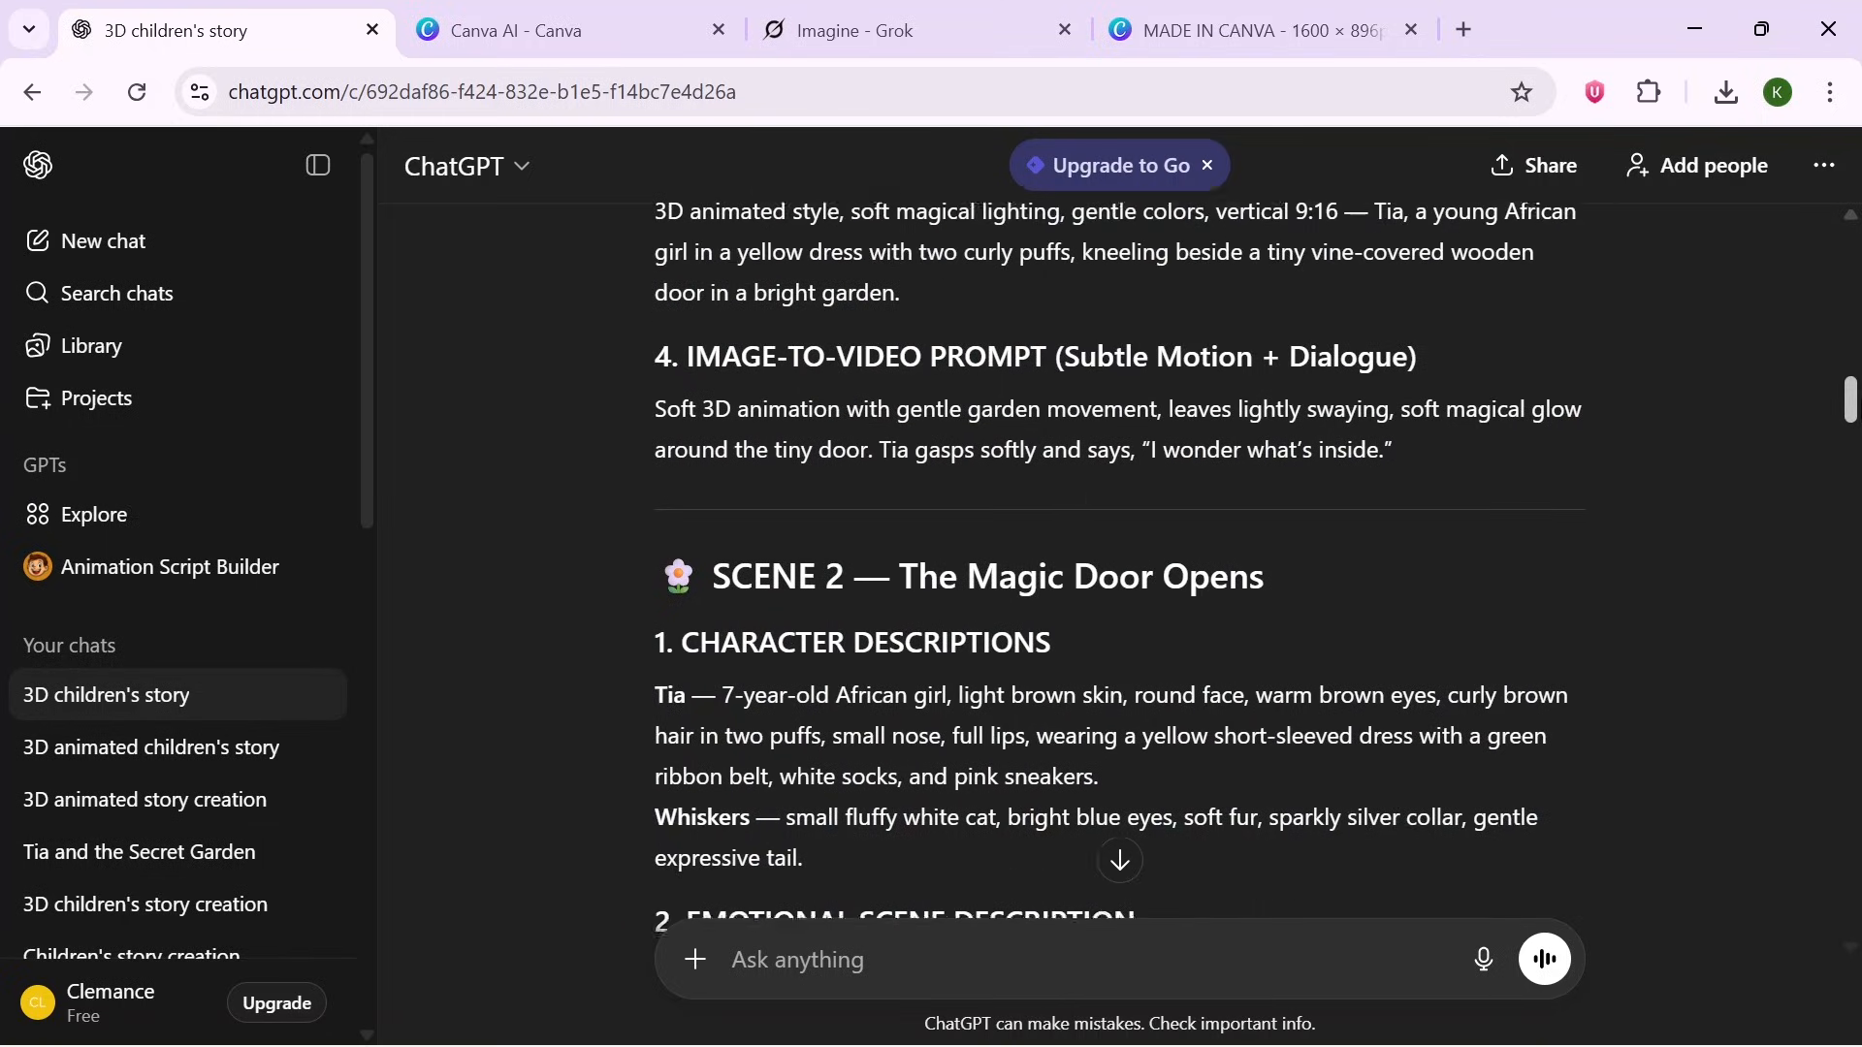
{"action": "left_click_drag", "start_coordinate": [652, 435], "coordinate": [1398, 475]}
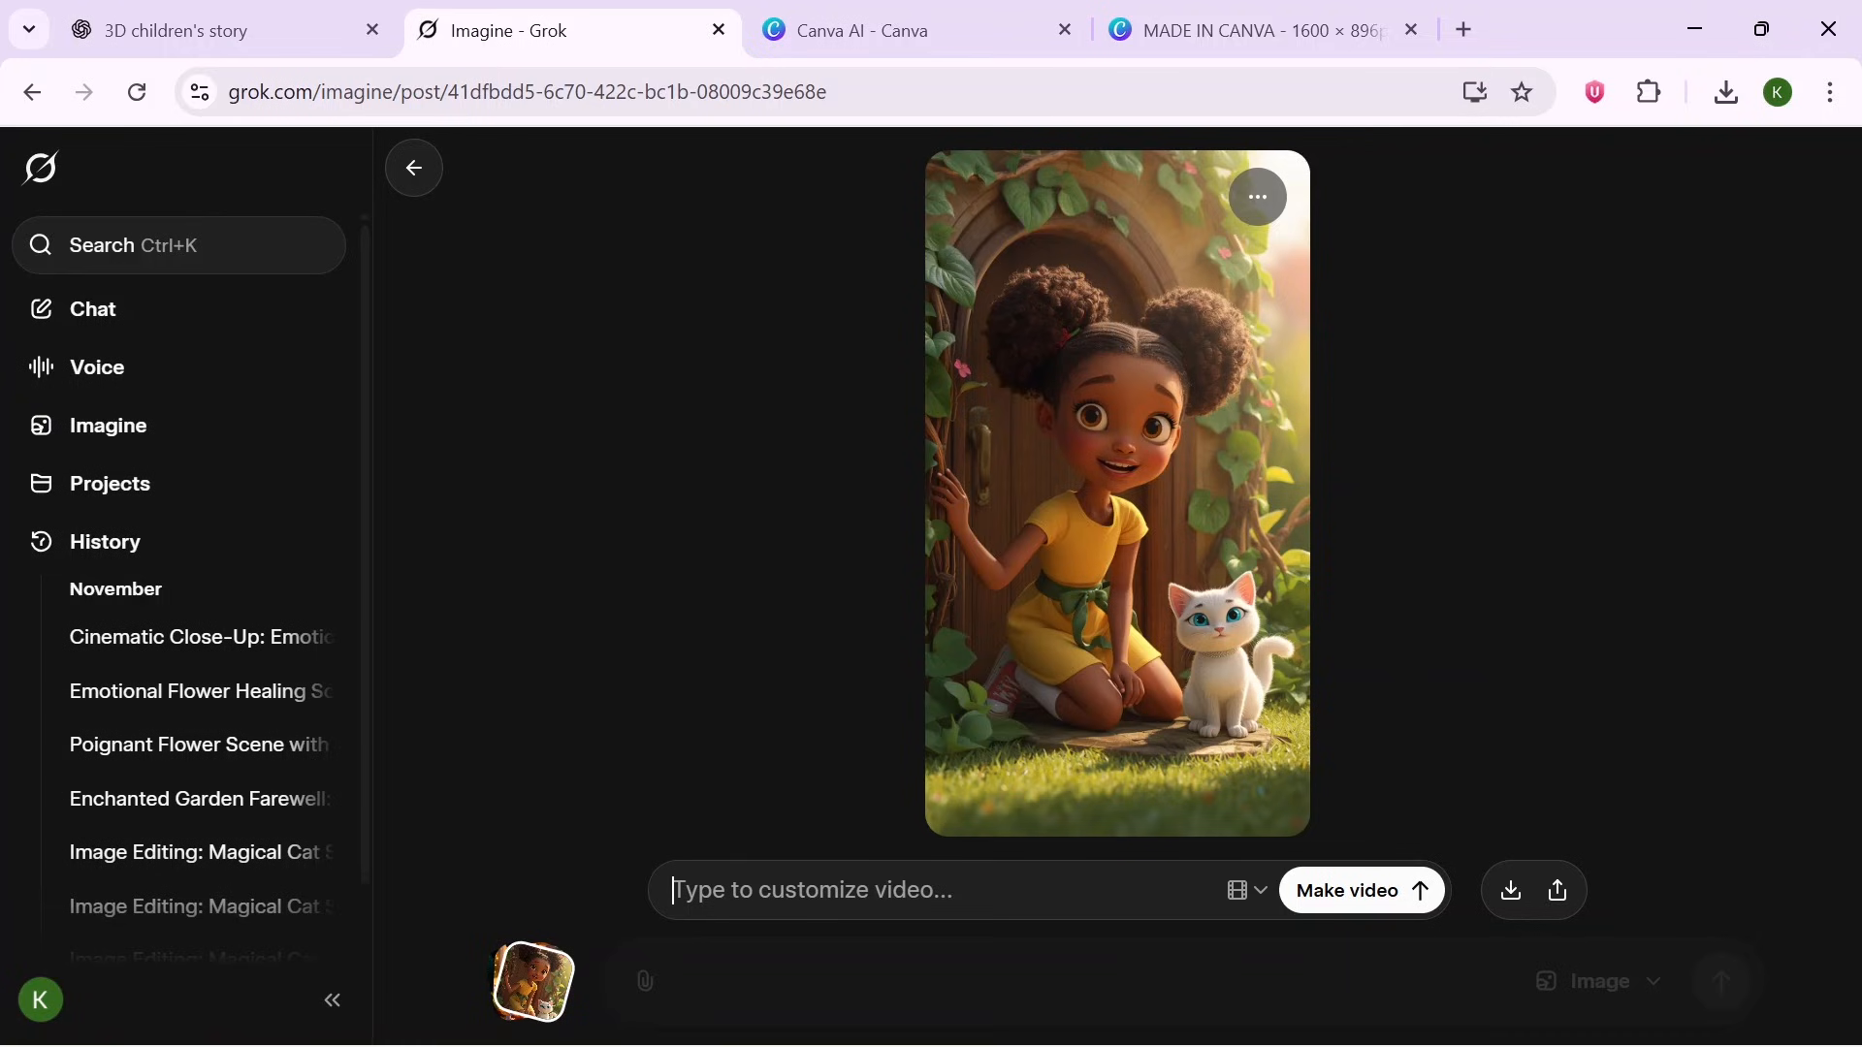
{"action": "type", "text": "Soft 3D animation with gentle garden movement, leaves lightly swaying, soft magical glow around the tiny door. Tia gasps softly and says, \"I wonder what’s inside.\""}
{"action": "left_click", "coordinate": [1419, 877]}
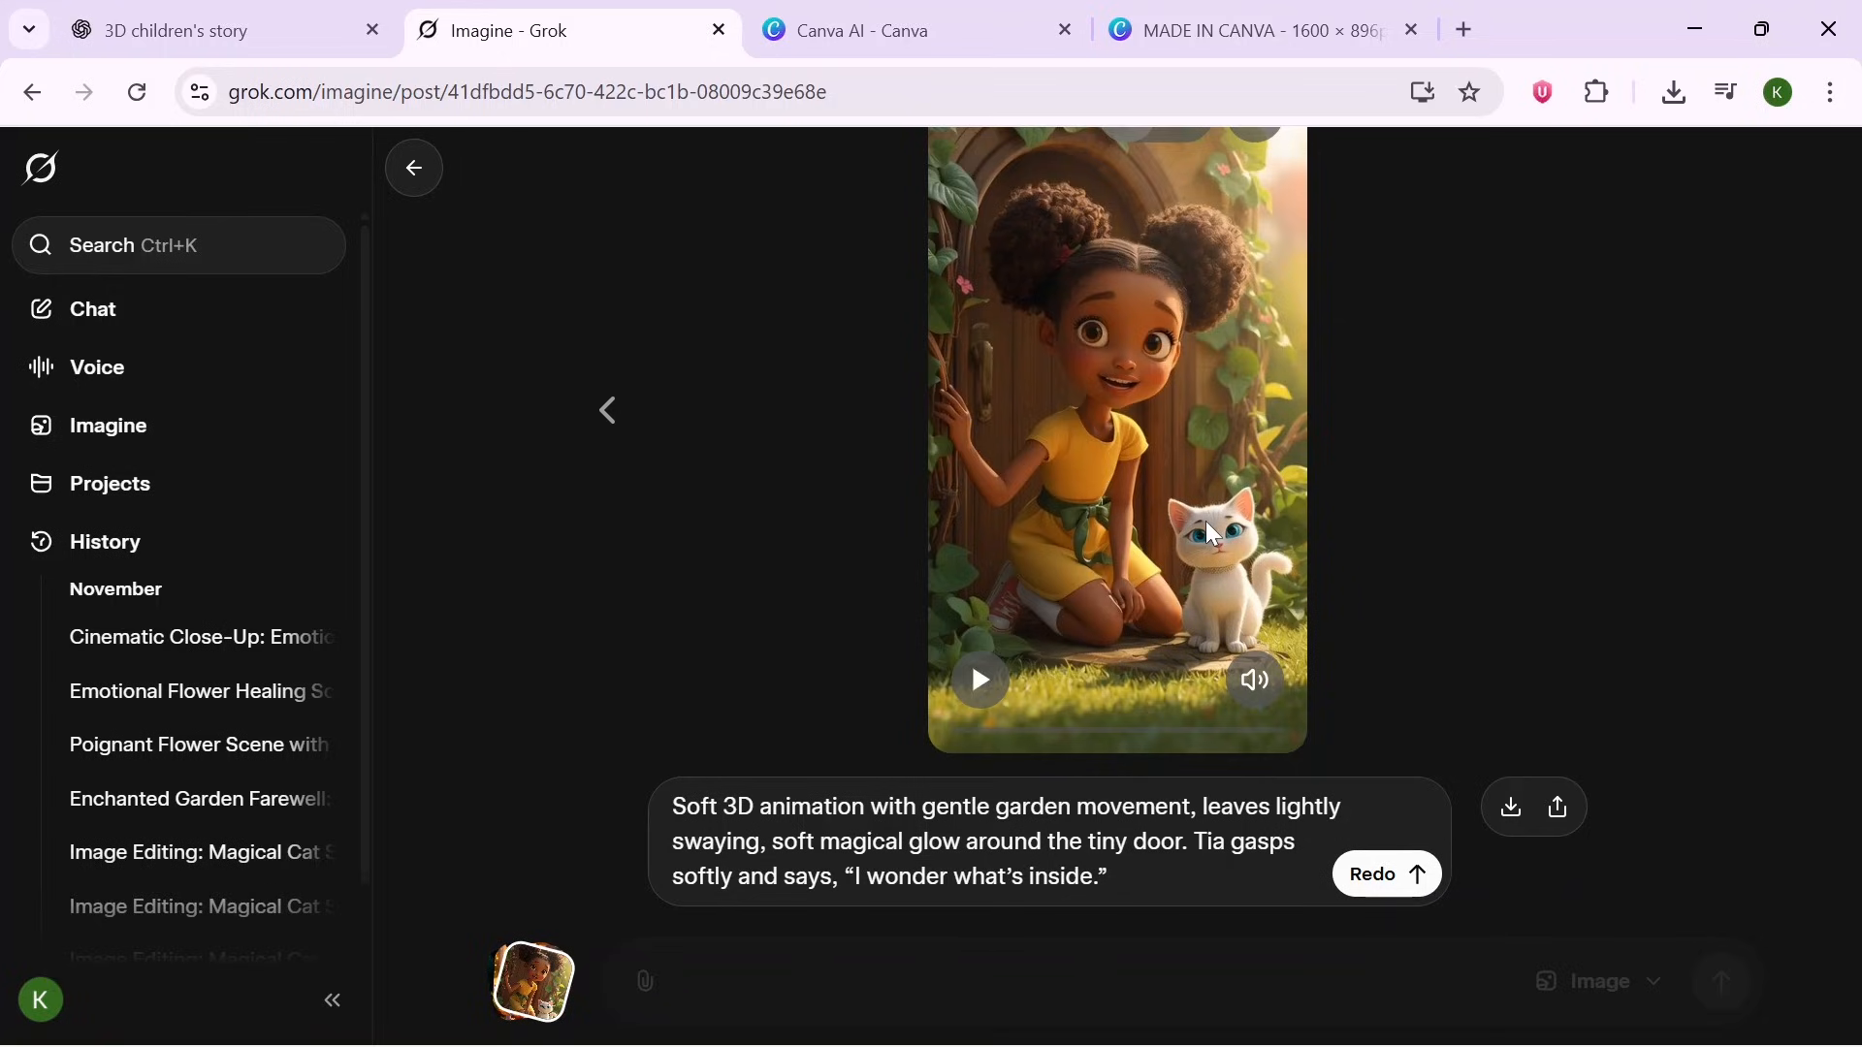
- Play the generated Scene 1 video and copy its current video frame
{"action": "left_click", "coordinate": [982, 682]}
{"action": "left_click", "coordinate": [981, 679]}
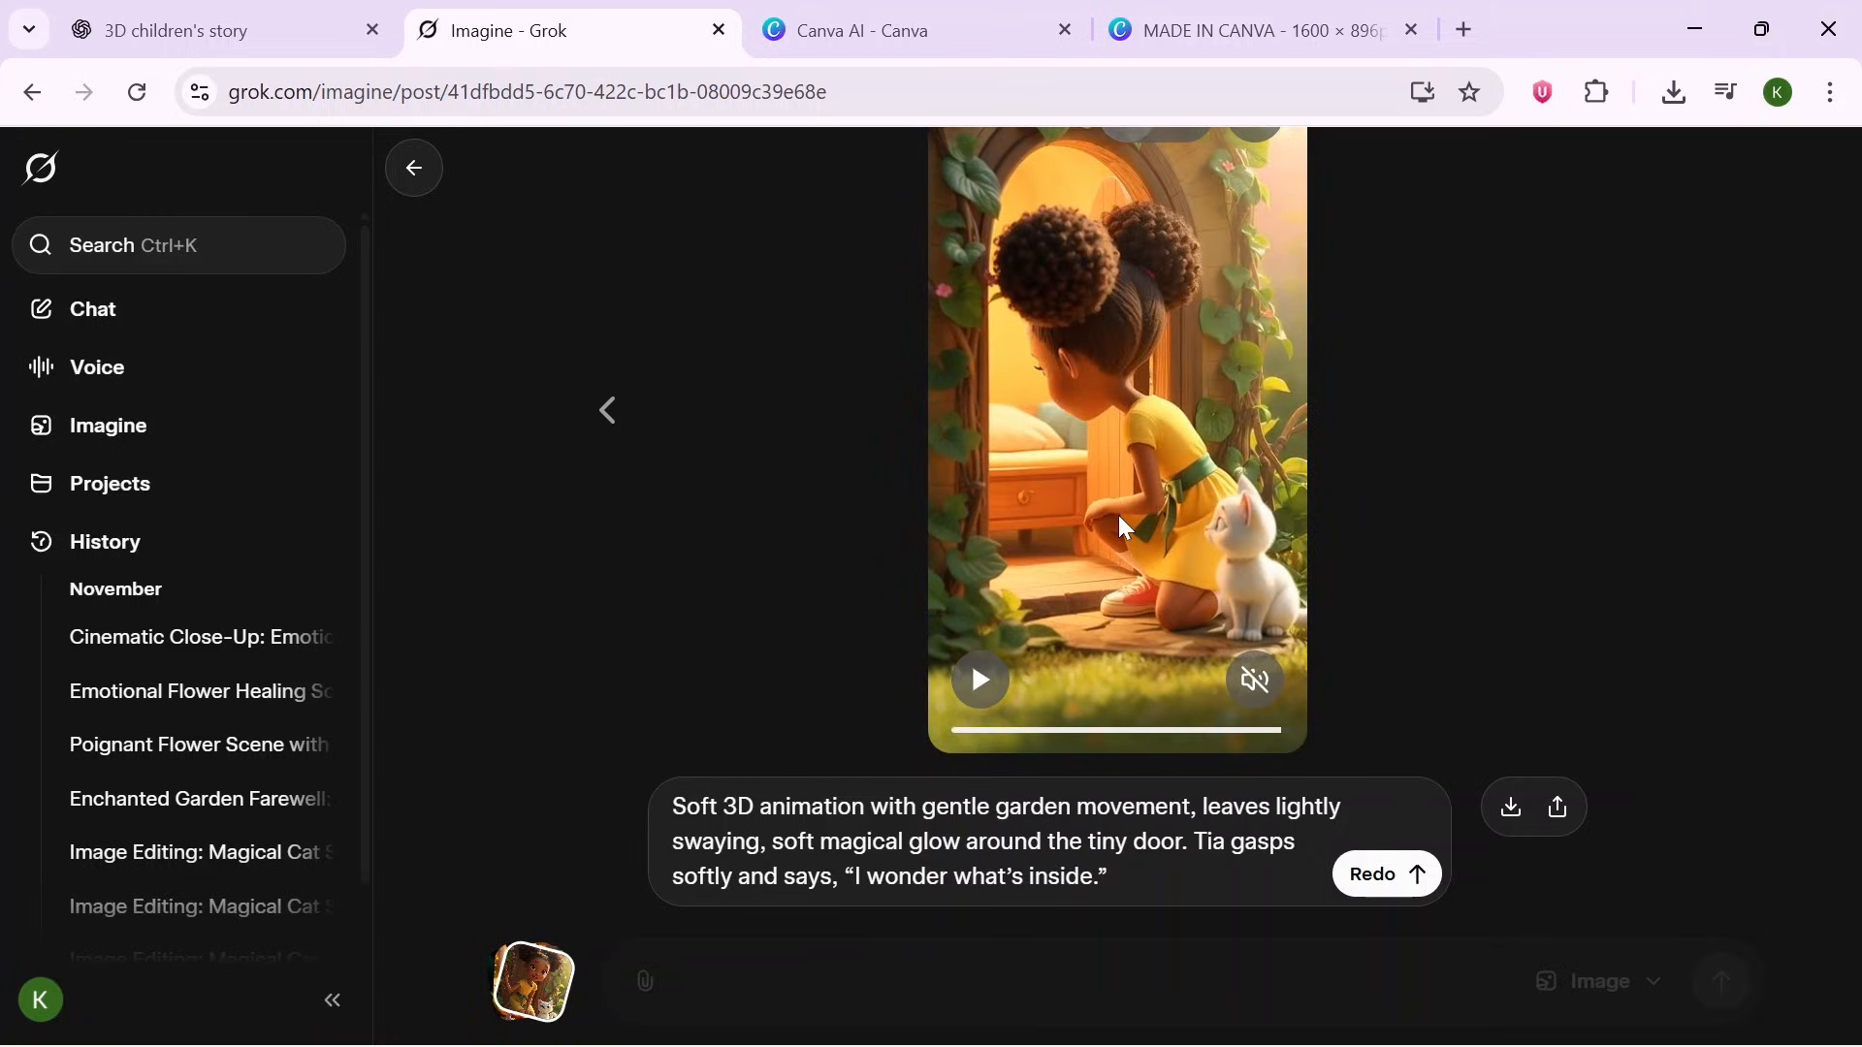
{"action": "right_click", "coordinate": [1113, 540]}
{"action": "left_click", "coordinate": [1201, 777]}
- Return to Imagine and open the favorited image of Tia looking through the open garden door
{"action": "left_click", "coordinate": [415, 170]}
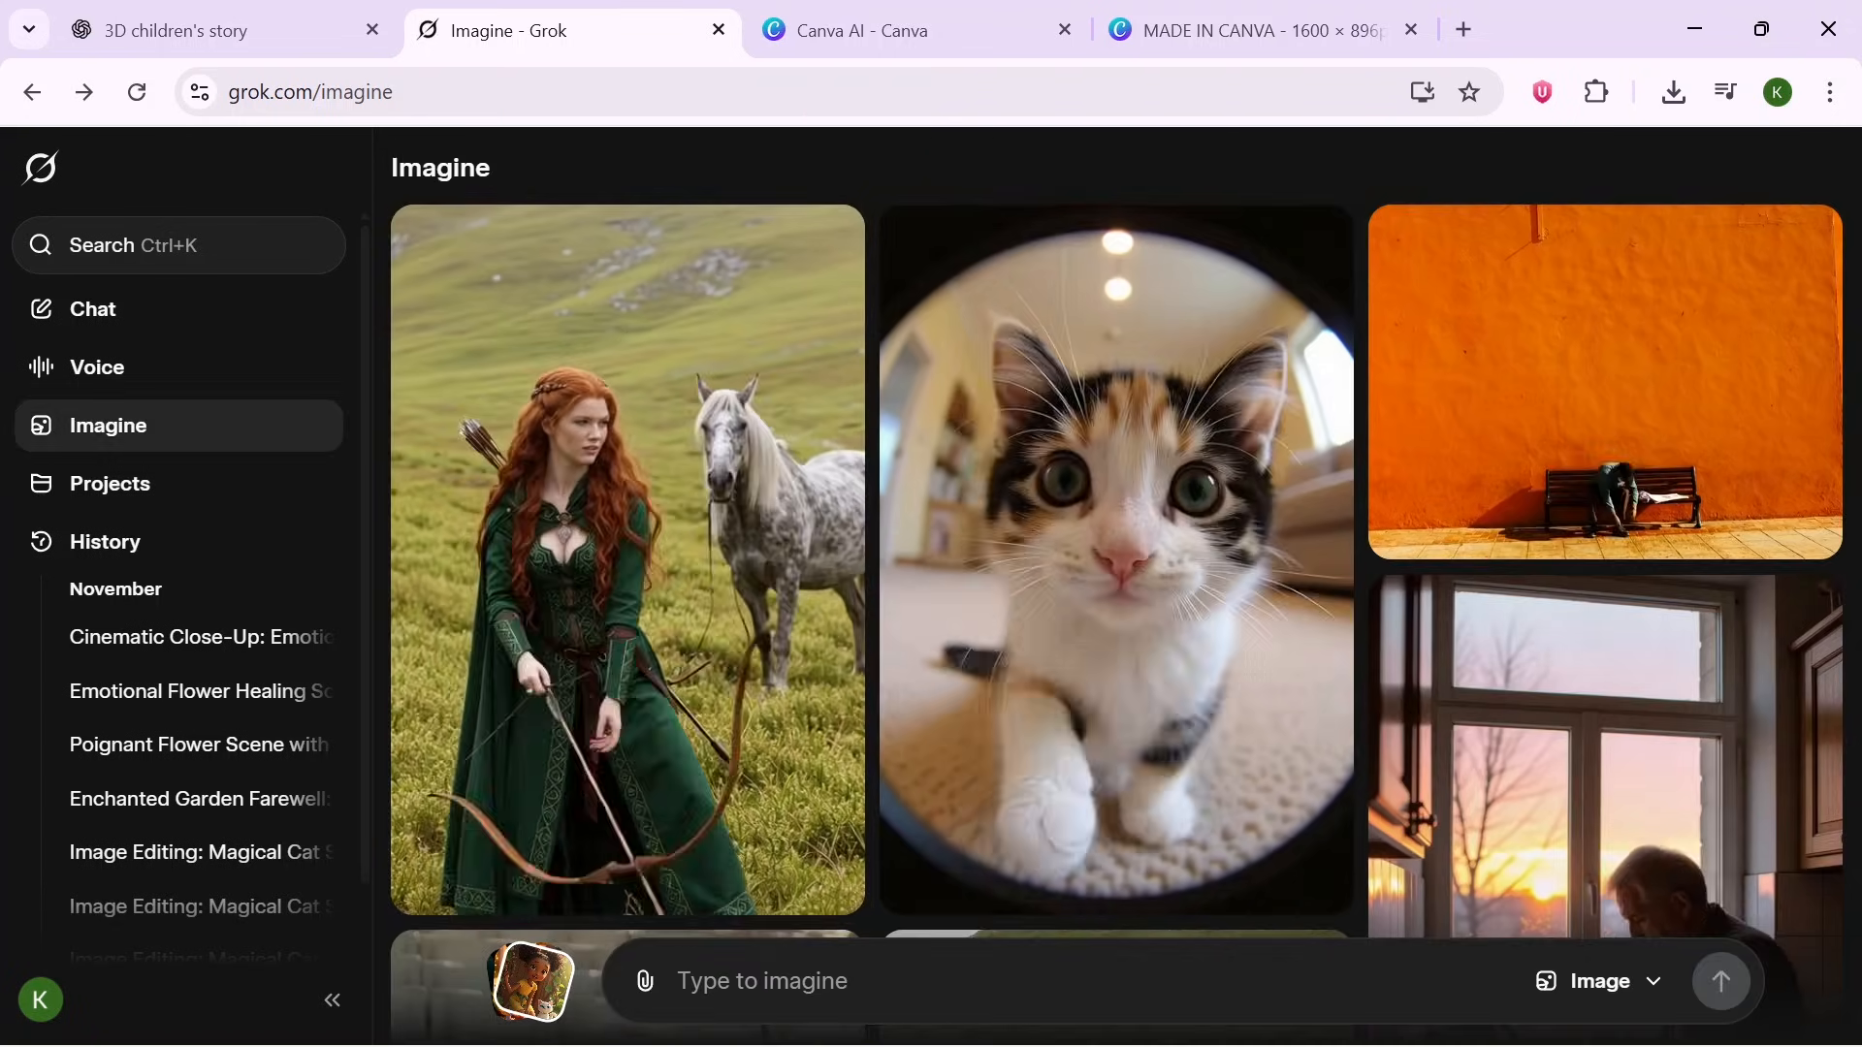
{"action": "left_click", "coordinate": [531, 982]}
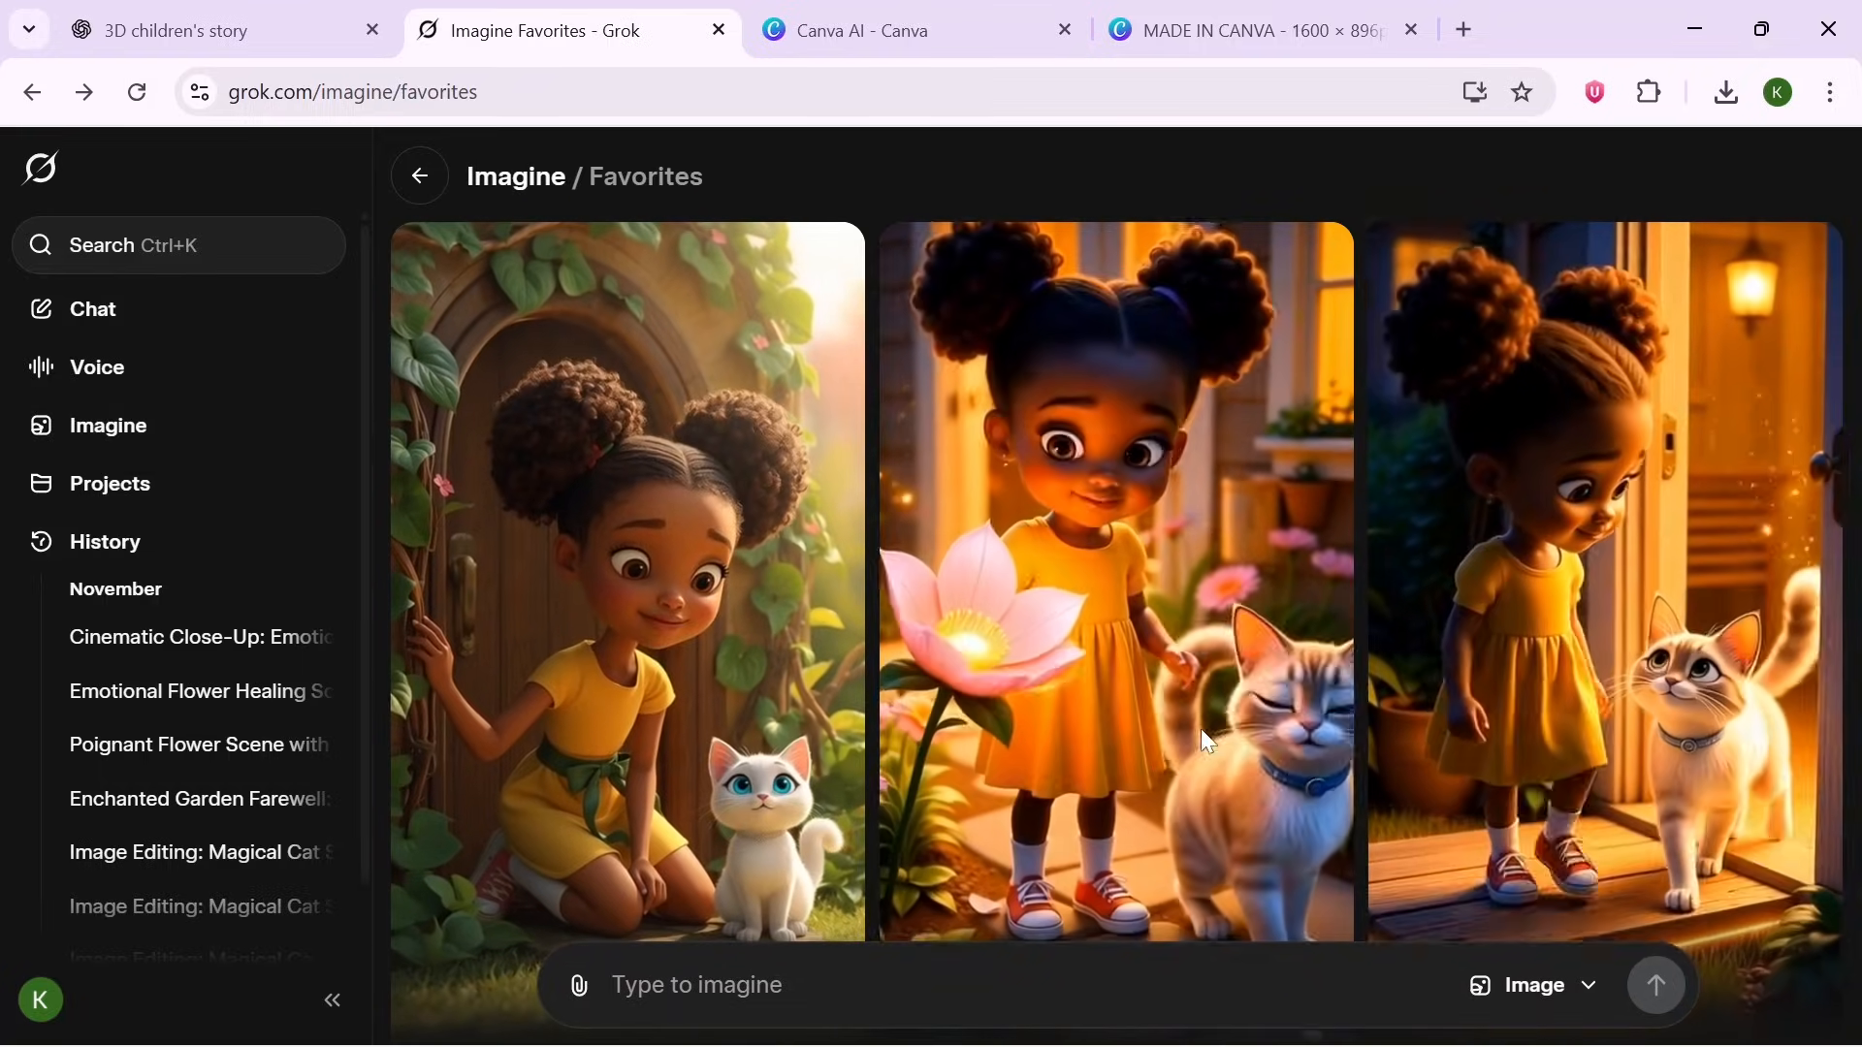
{"action": "left_click", "coordinate": [1206, 729]}
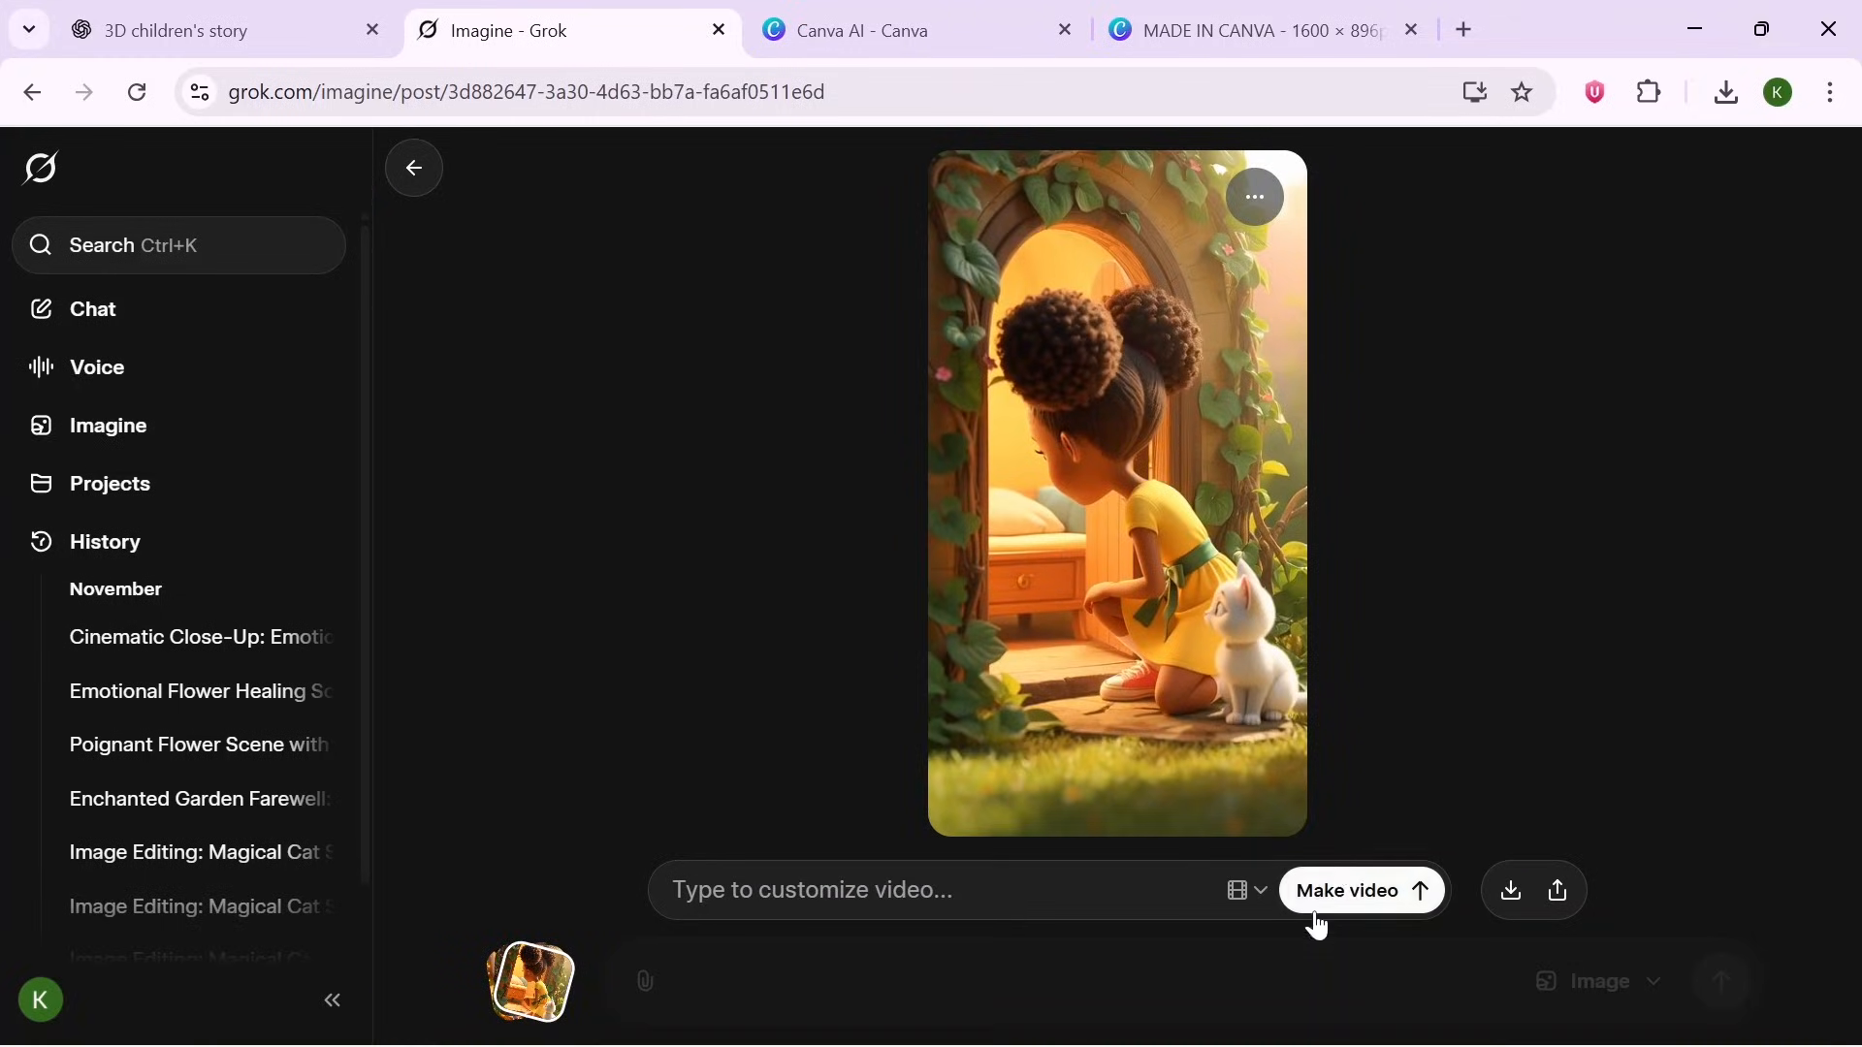
- Copy Scene 2's image-to-video prompt from ChatGPT, paste it for the open image and make the video
{"action": "left_click", "coordinate": [223, 30]}
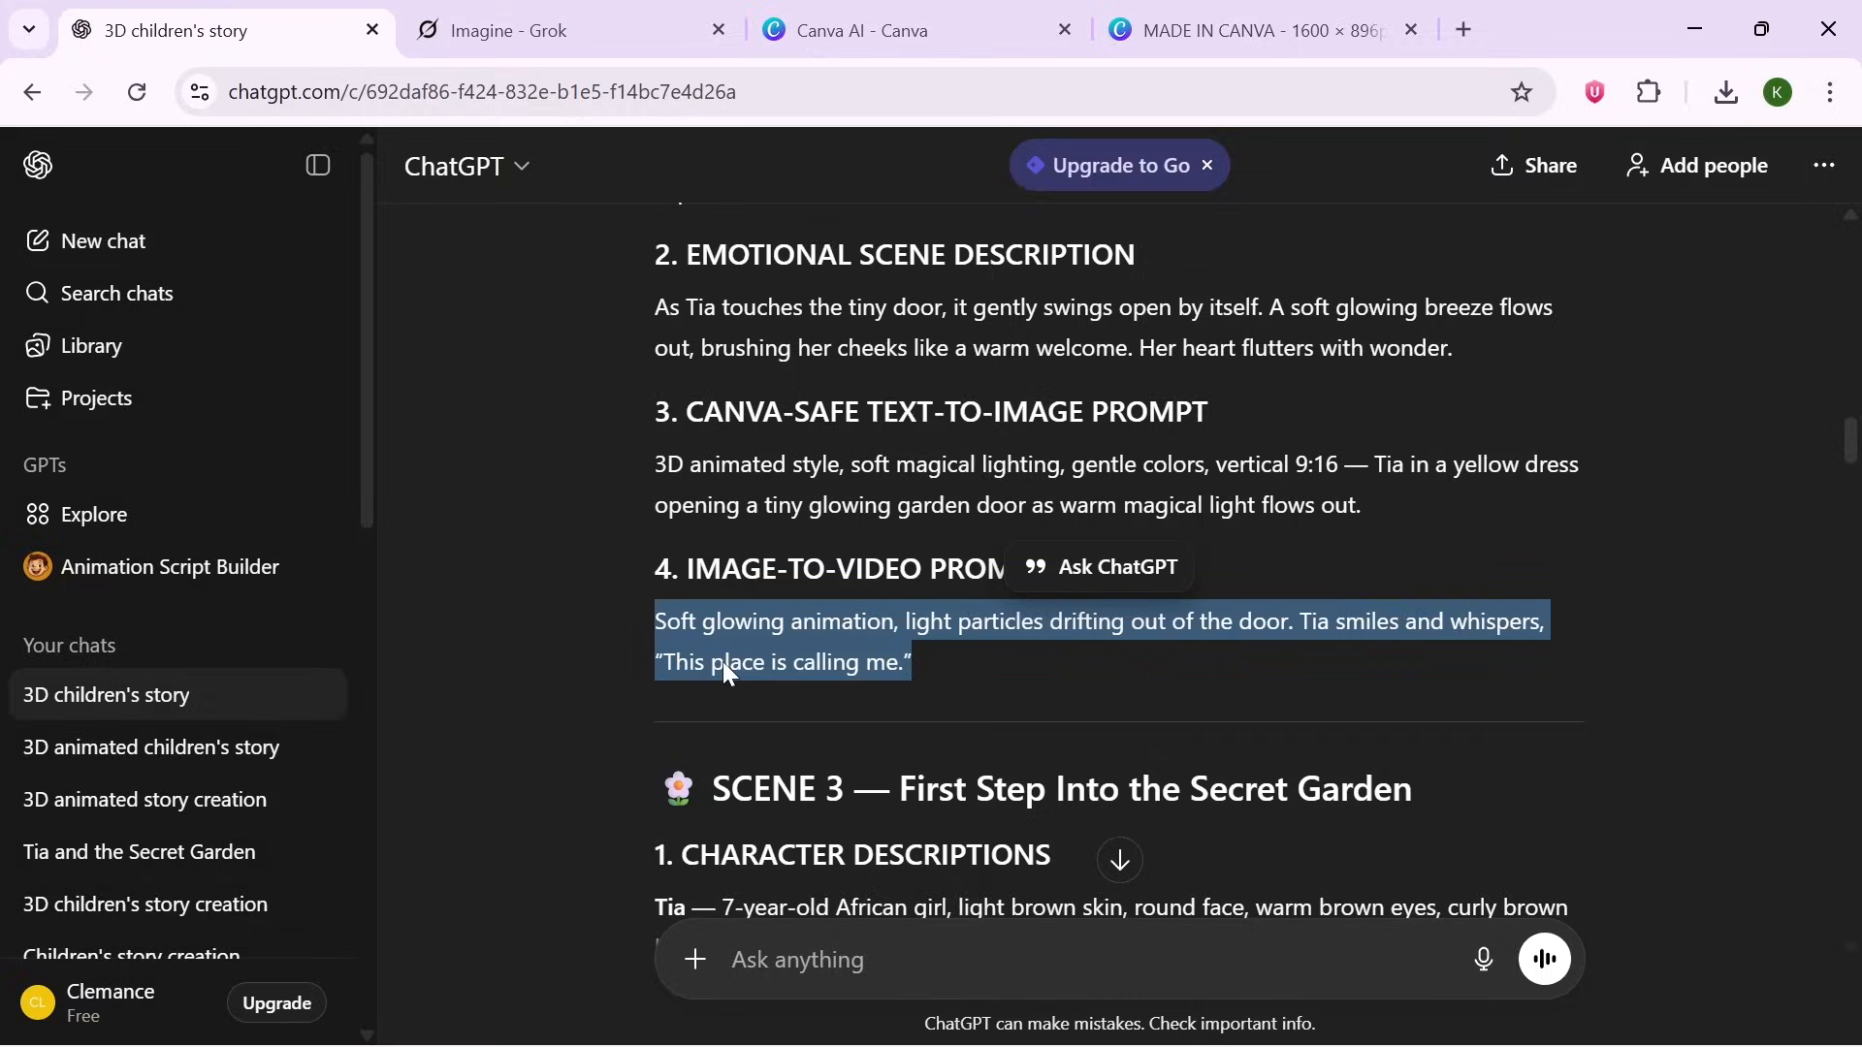
{"action": "right_click", "coordinate": [841, 669]}
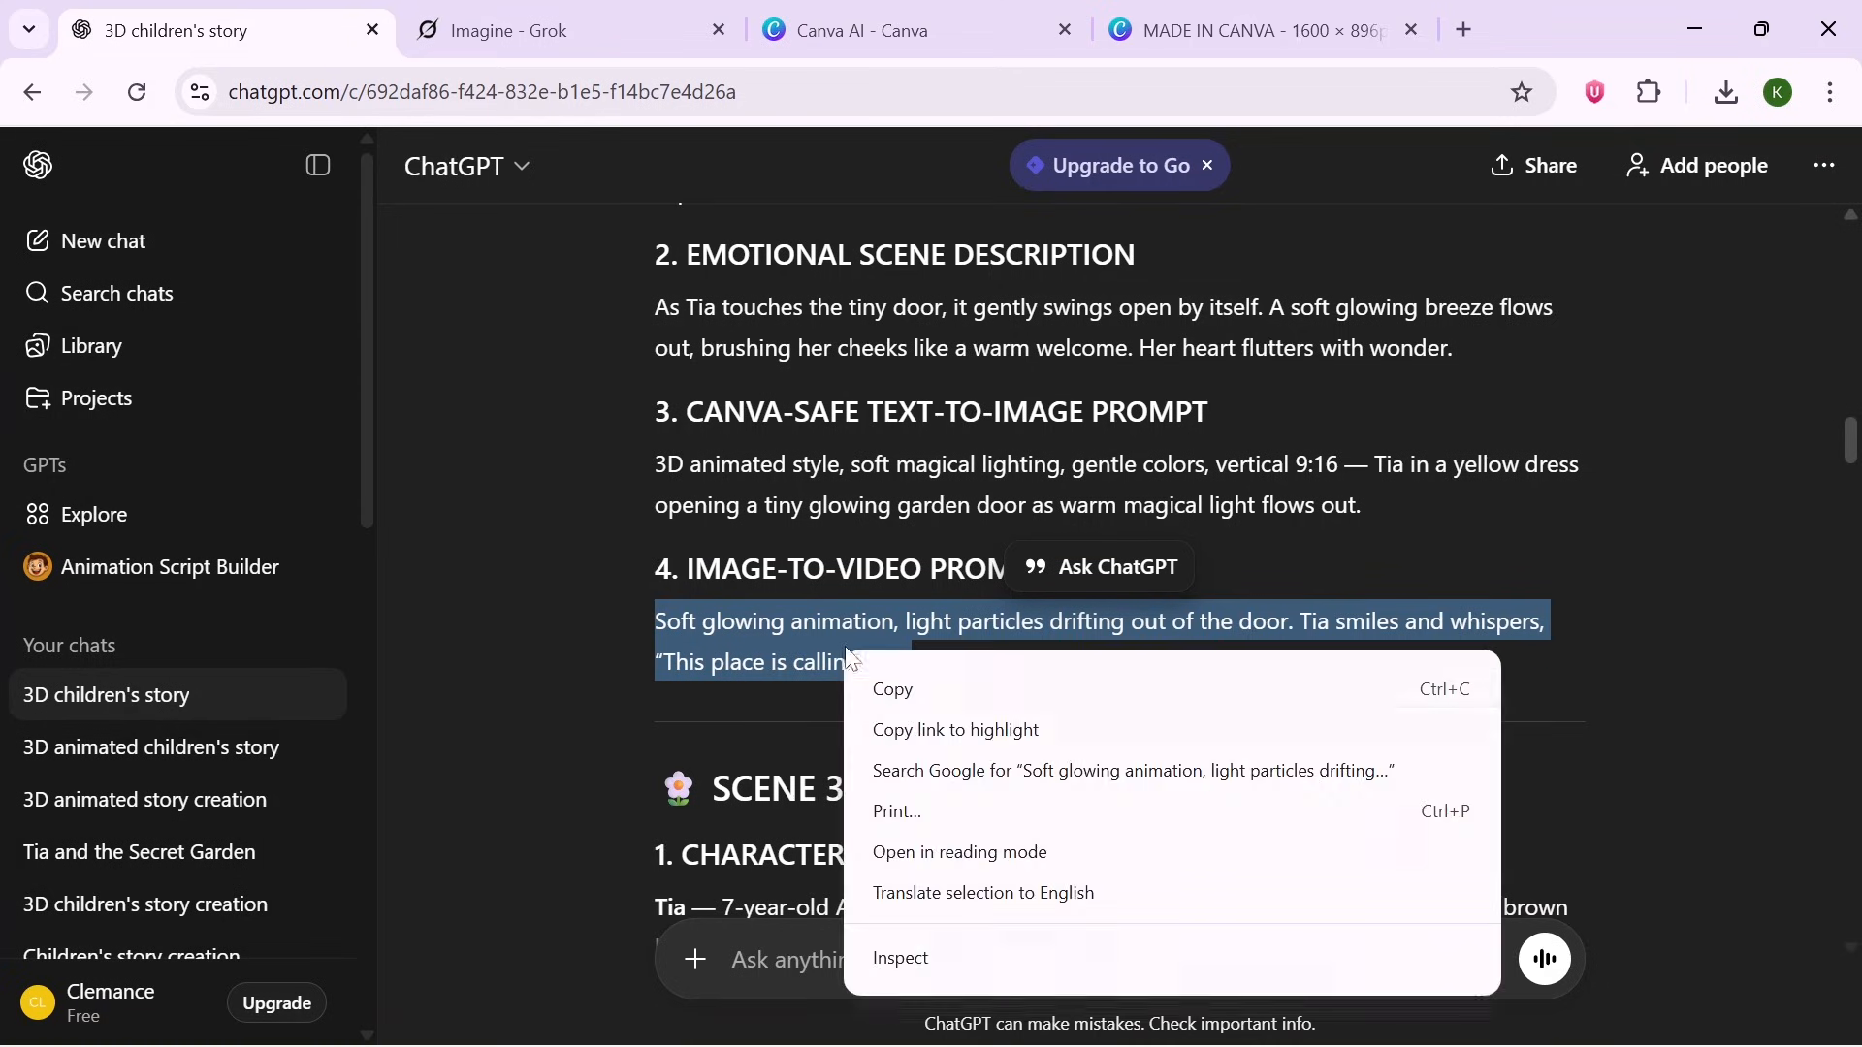
{"action": "left_click", "coordinate": [978, 693]}
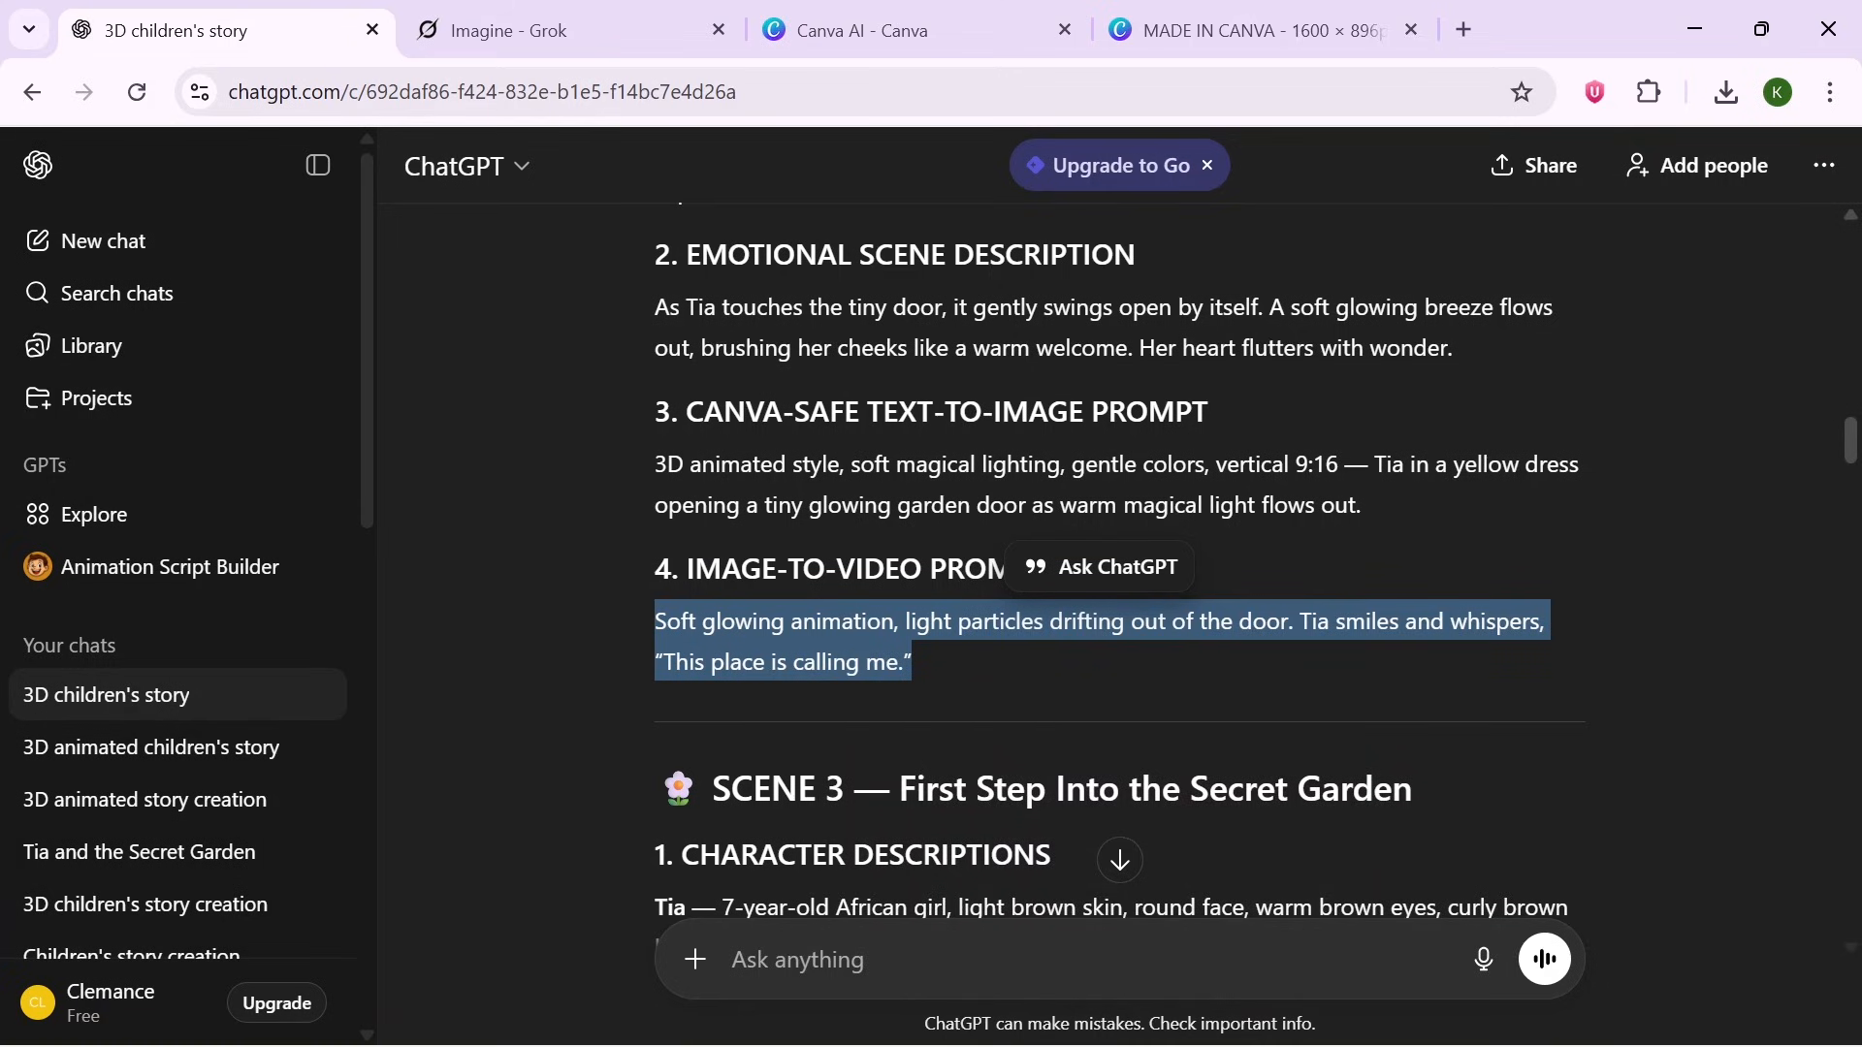
{"action": "left_click", "coordinate": [466, 14]}
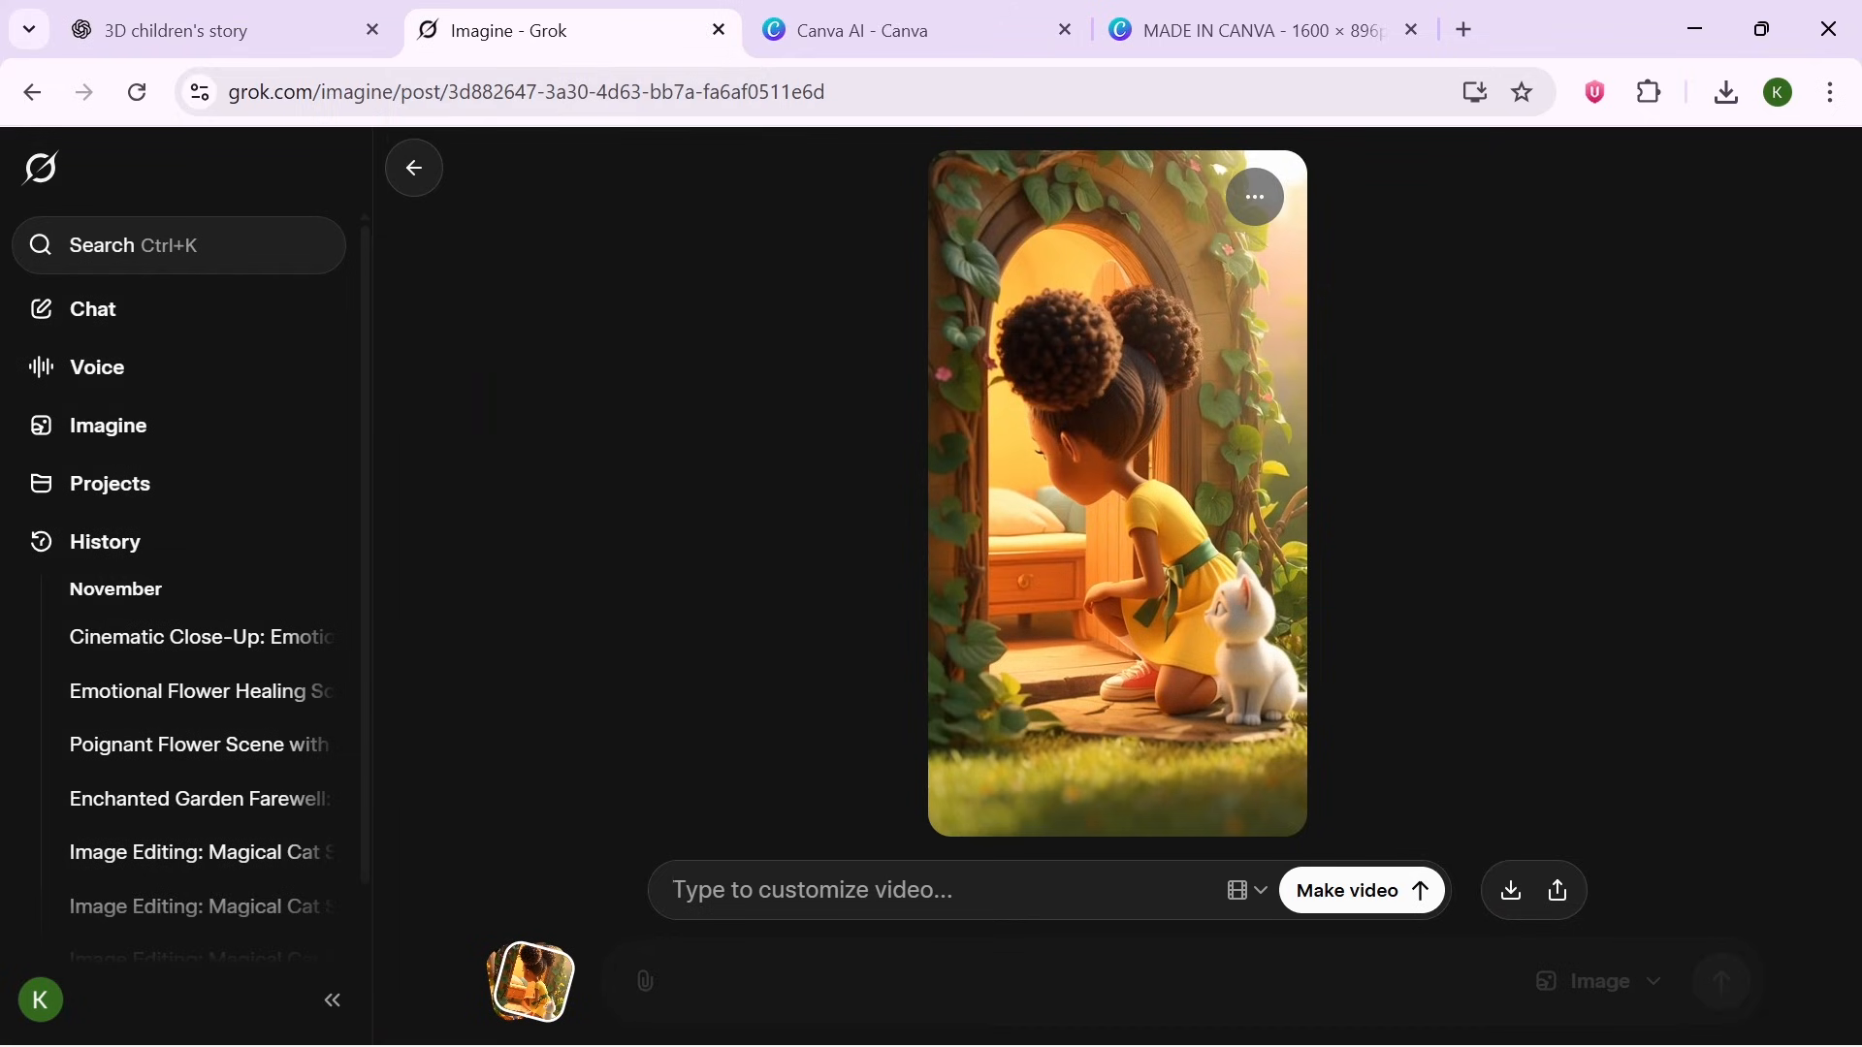
{"action": "key", "text": "ctrl+v"}
{"action": "left_click", "coordinate": [1424, 873]}
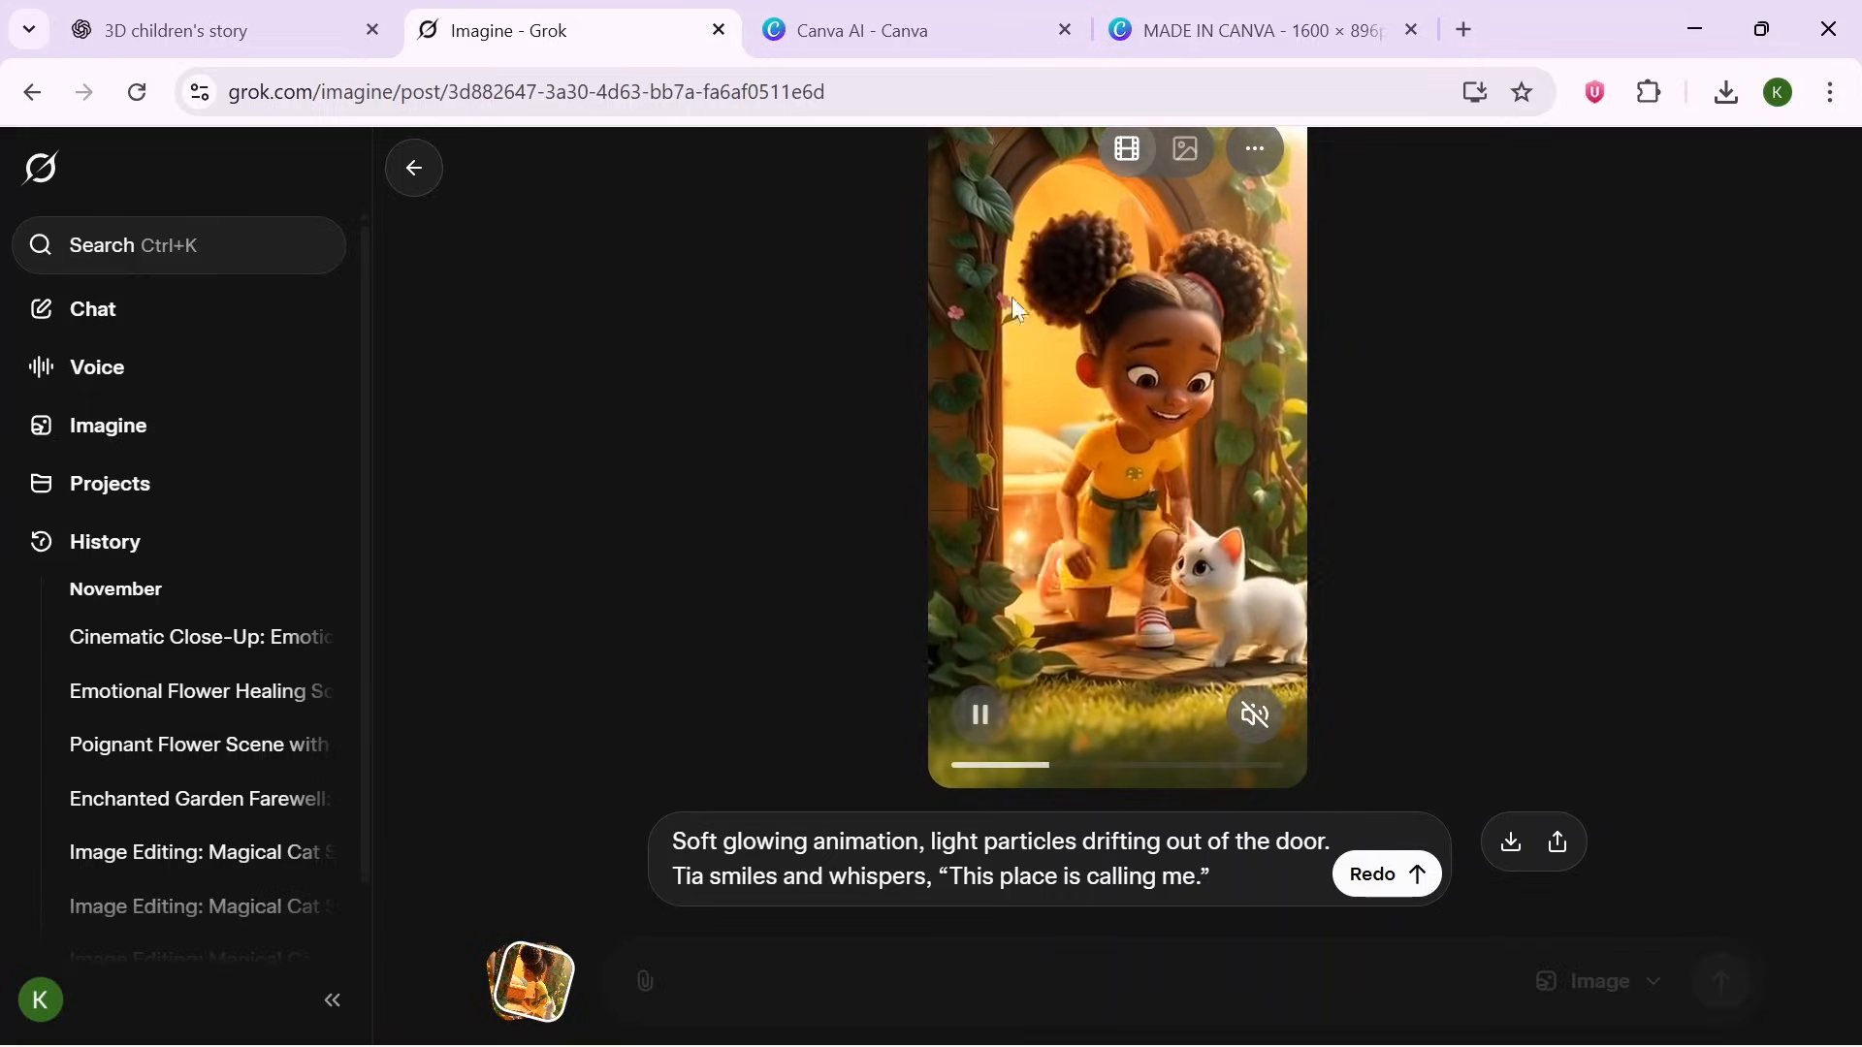
- In the Canva mobile video design, add the uploaded Tia video clips to the timeline pages in order
{"action": "left_click", "coordinate": [931, 29]}
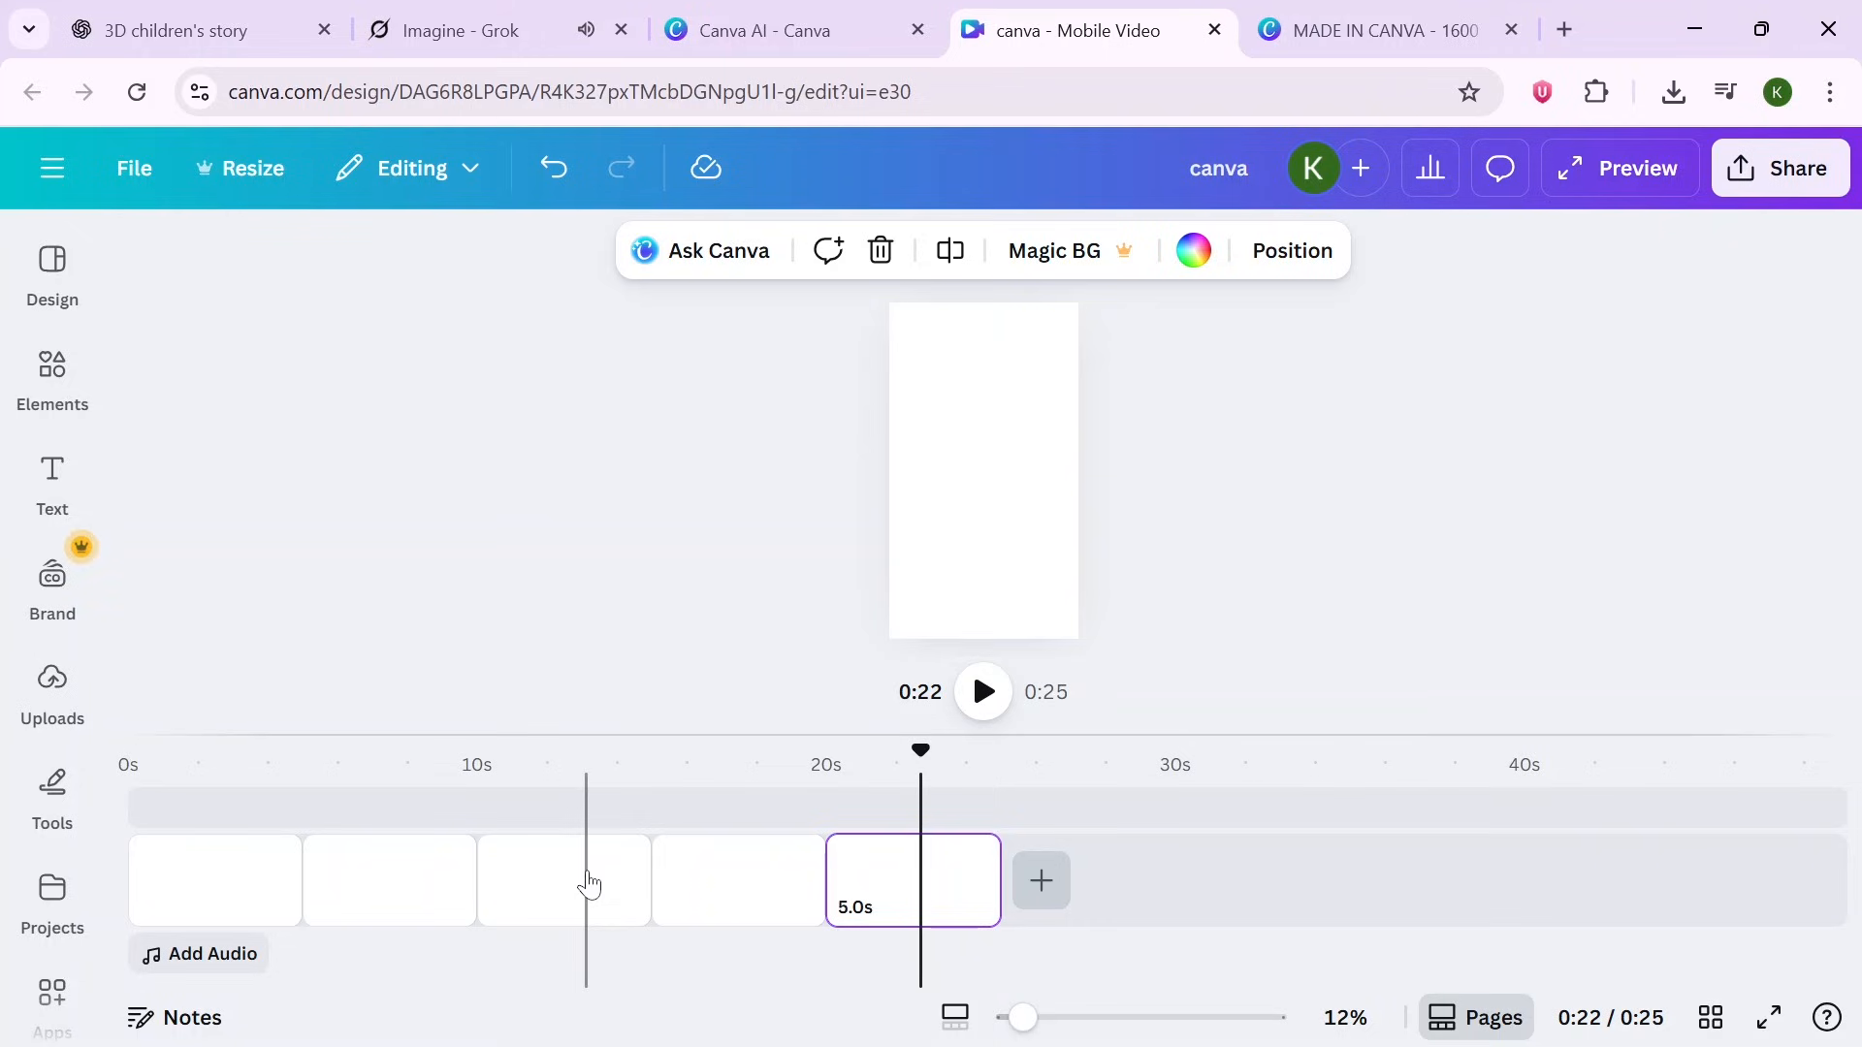
{"action": "left_click", "coordinate": [223, 886]}
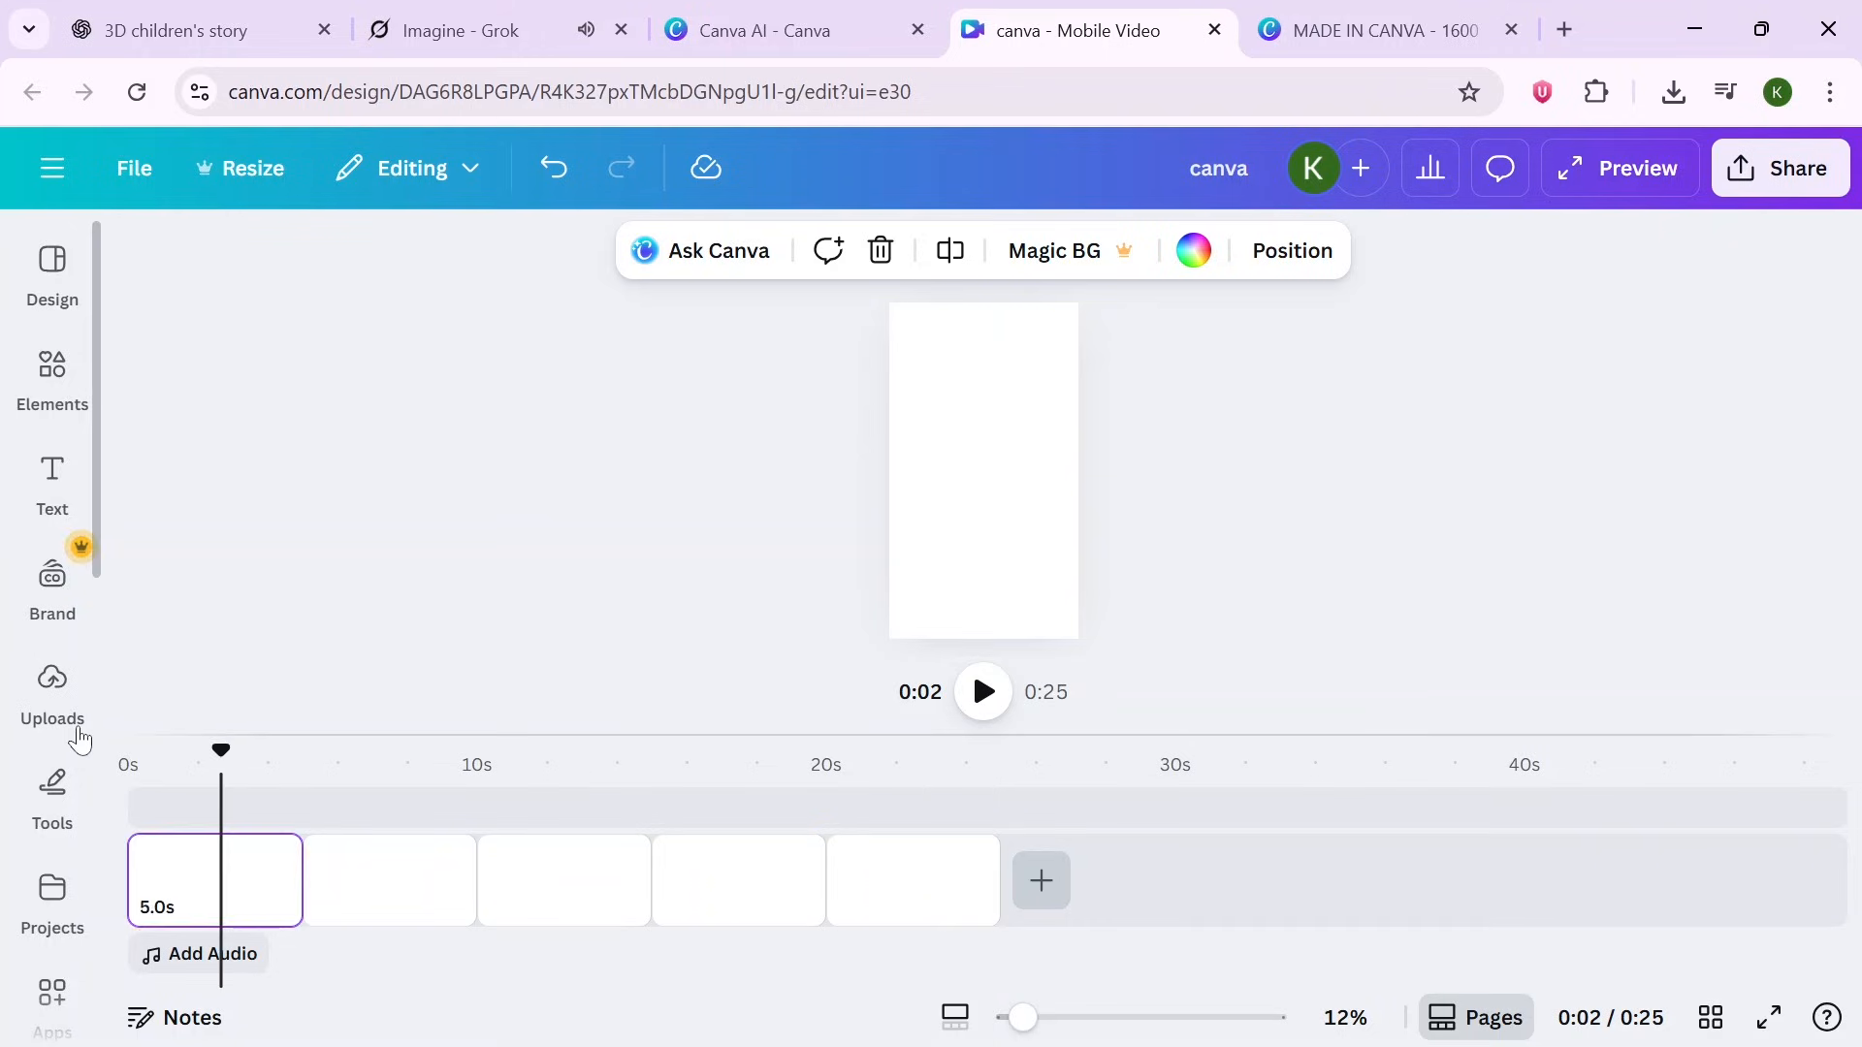
{"action": "left_click", "coordinate": [51, 691]}
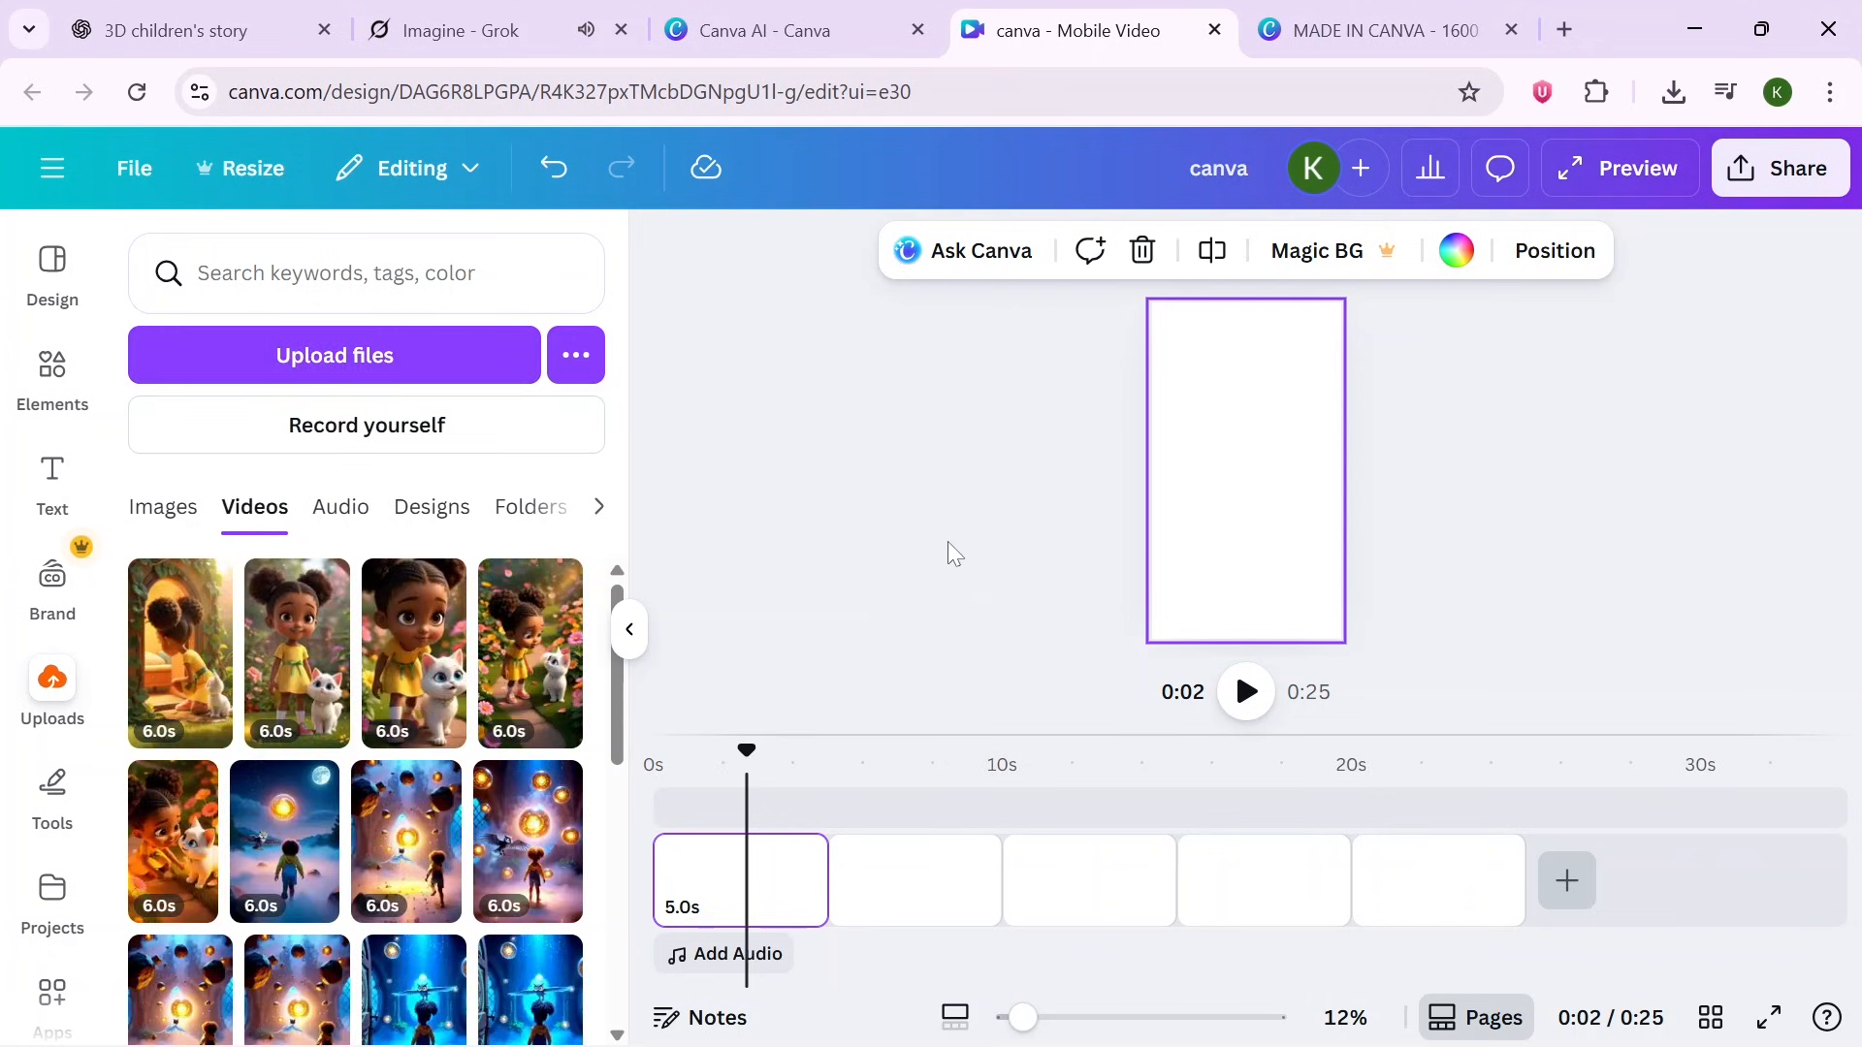
{"action": "left_click", "coordinate": [202, 901]}
{"action": "left_click_drag", "start_coordinate": [876, 892], "coordinate": [718, 884]}
{"action": "left_click_drag", "start_coordinate": [297, 660], "coordinate": [1000, 908]}
{"action": "left_click", "coordinate": [284, 647]}
{"action": "left_click", "coordinate": [901, 865]}
{"action": "left_click", "coordinate": [1113, 873]}
{"action": "left_click", "coordinate": [184, 854]}
{"action": "left_click", "coordinate": [1351, 878]}
{"action": "left_click", "coordinate": [414, 664]}
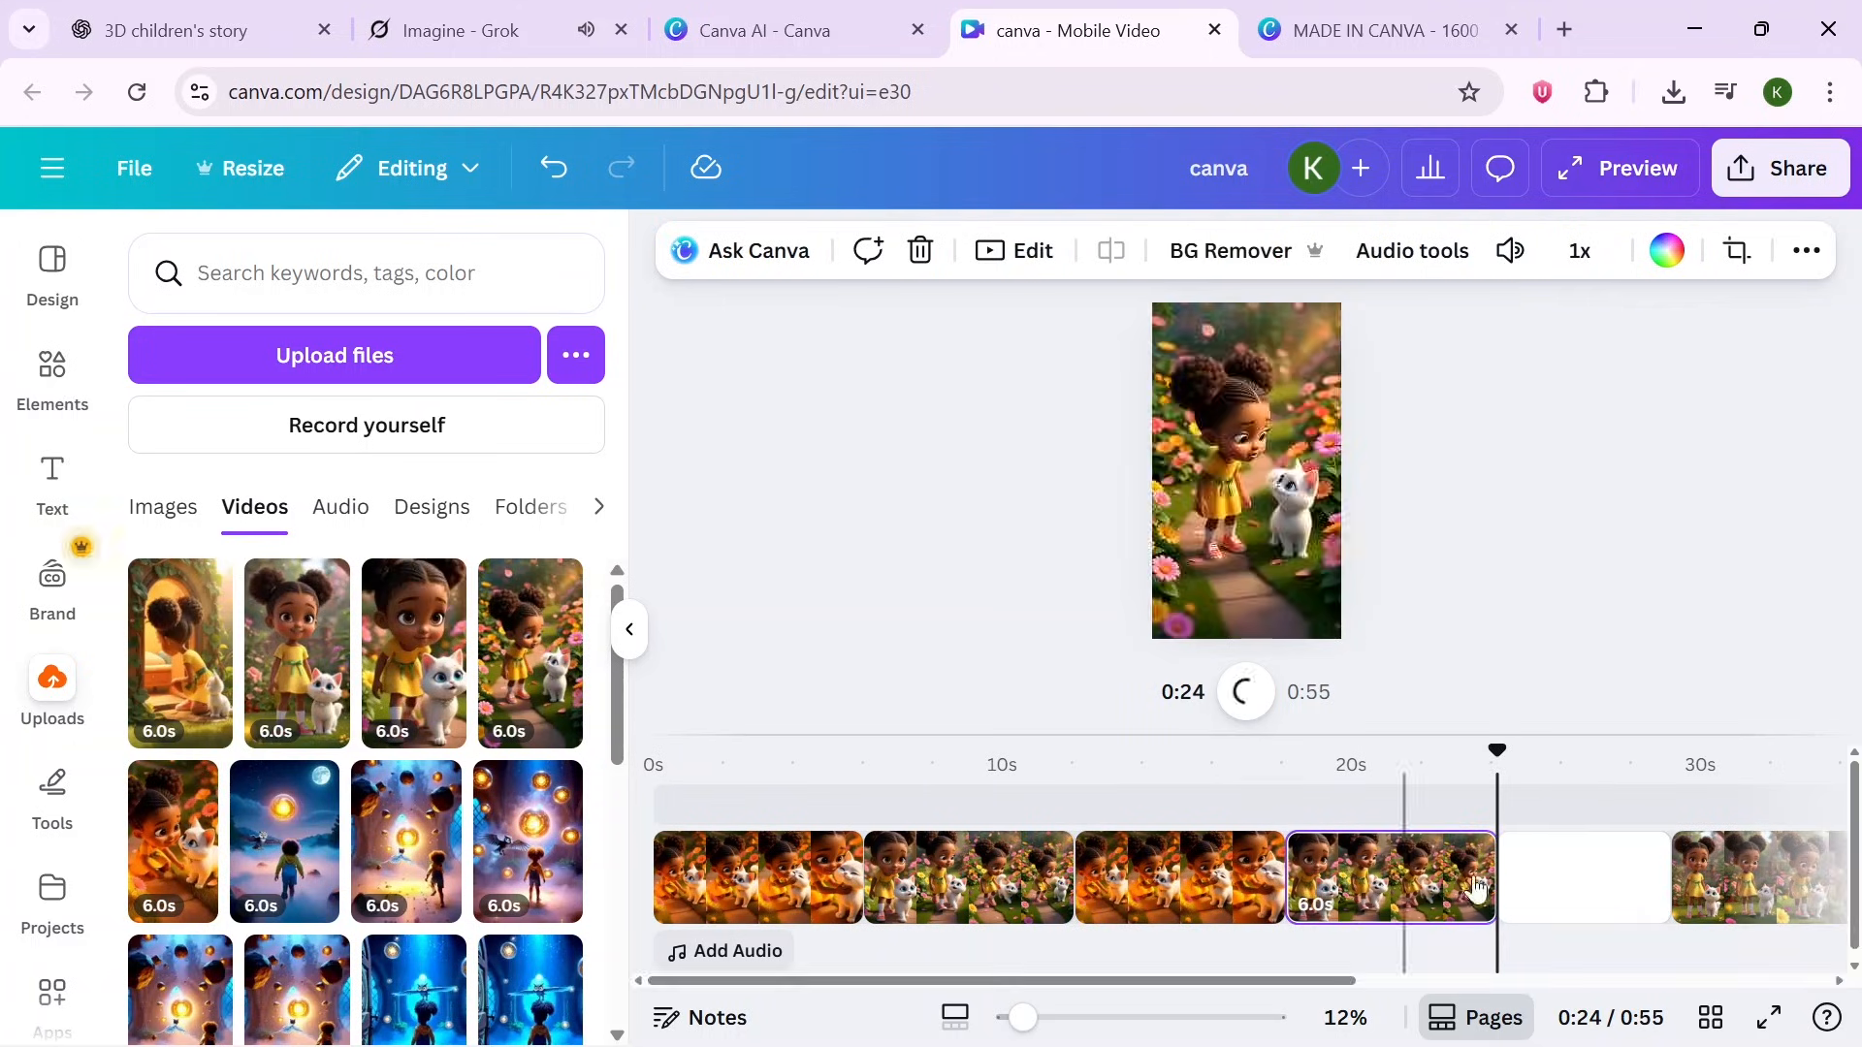
{"action": "left_click", "coordinate": [297, 659]}
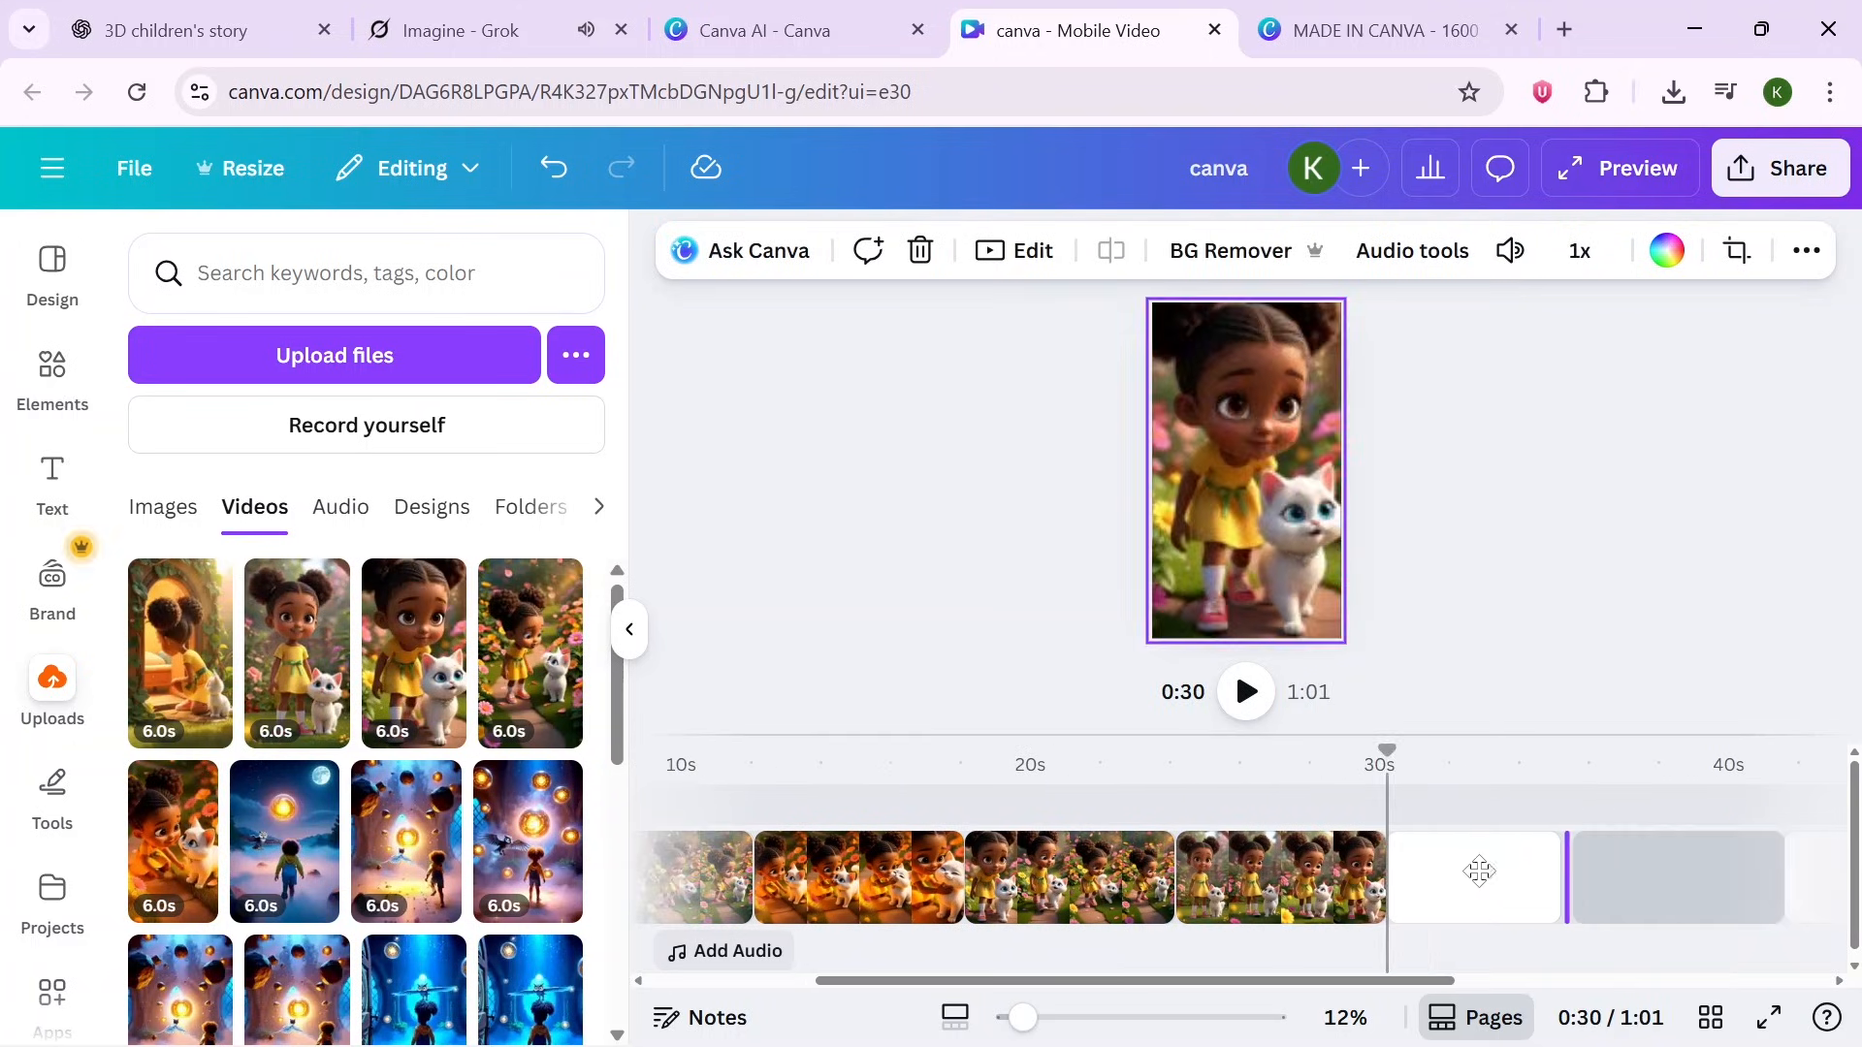
{"action": "left_click", "coordinate": [1704, 869]}
{"action": "left_click", "coordinate": [174, 839]}
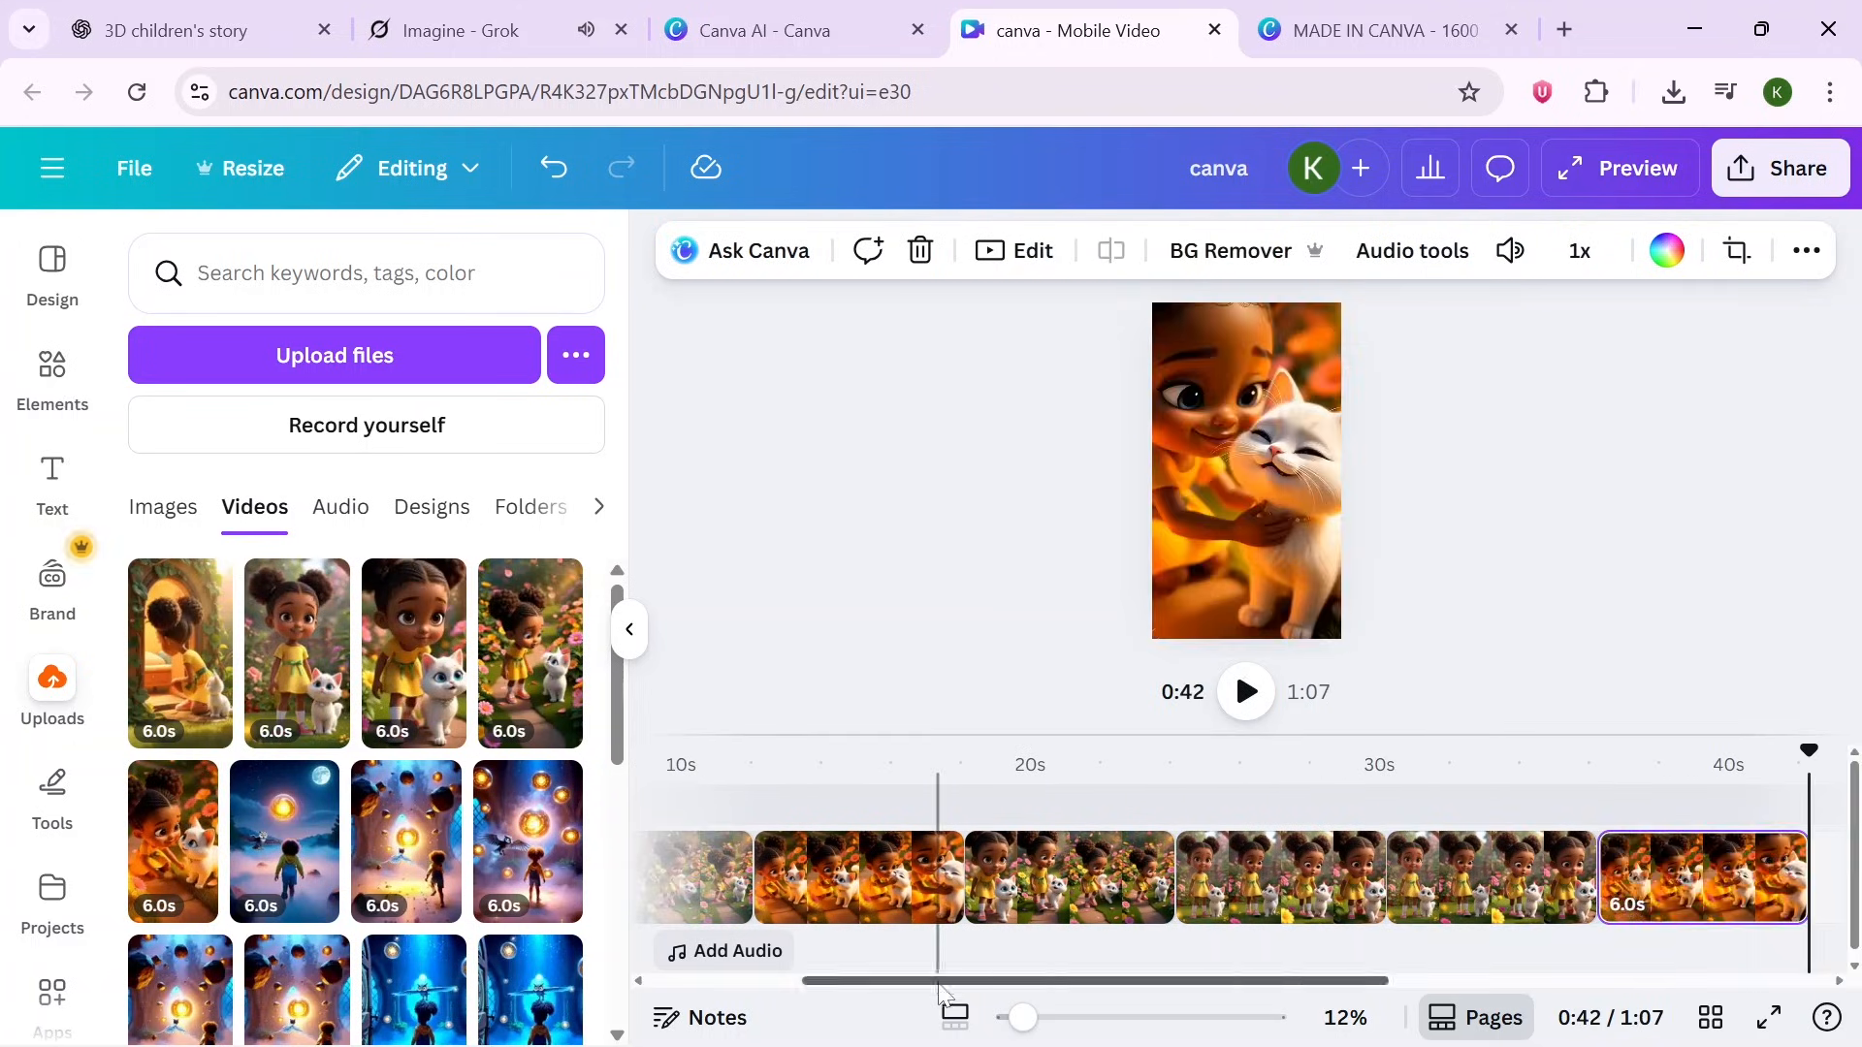
- Add a Dissolve transition between clips and apply it between all scenes
{"action": "left_click_drag", "start_coordinate": [939, 982], "coordinate": [771, 983]}
{"action": "left_click", "coordinate": [630, 629]}
{"action": "left_click_drag", "start_coordinate": [1605, 752], "coordinate": [121, 771]}
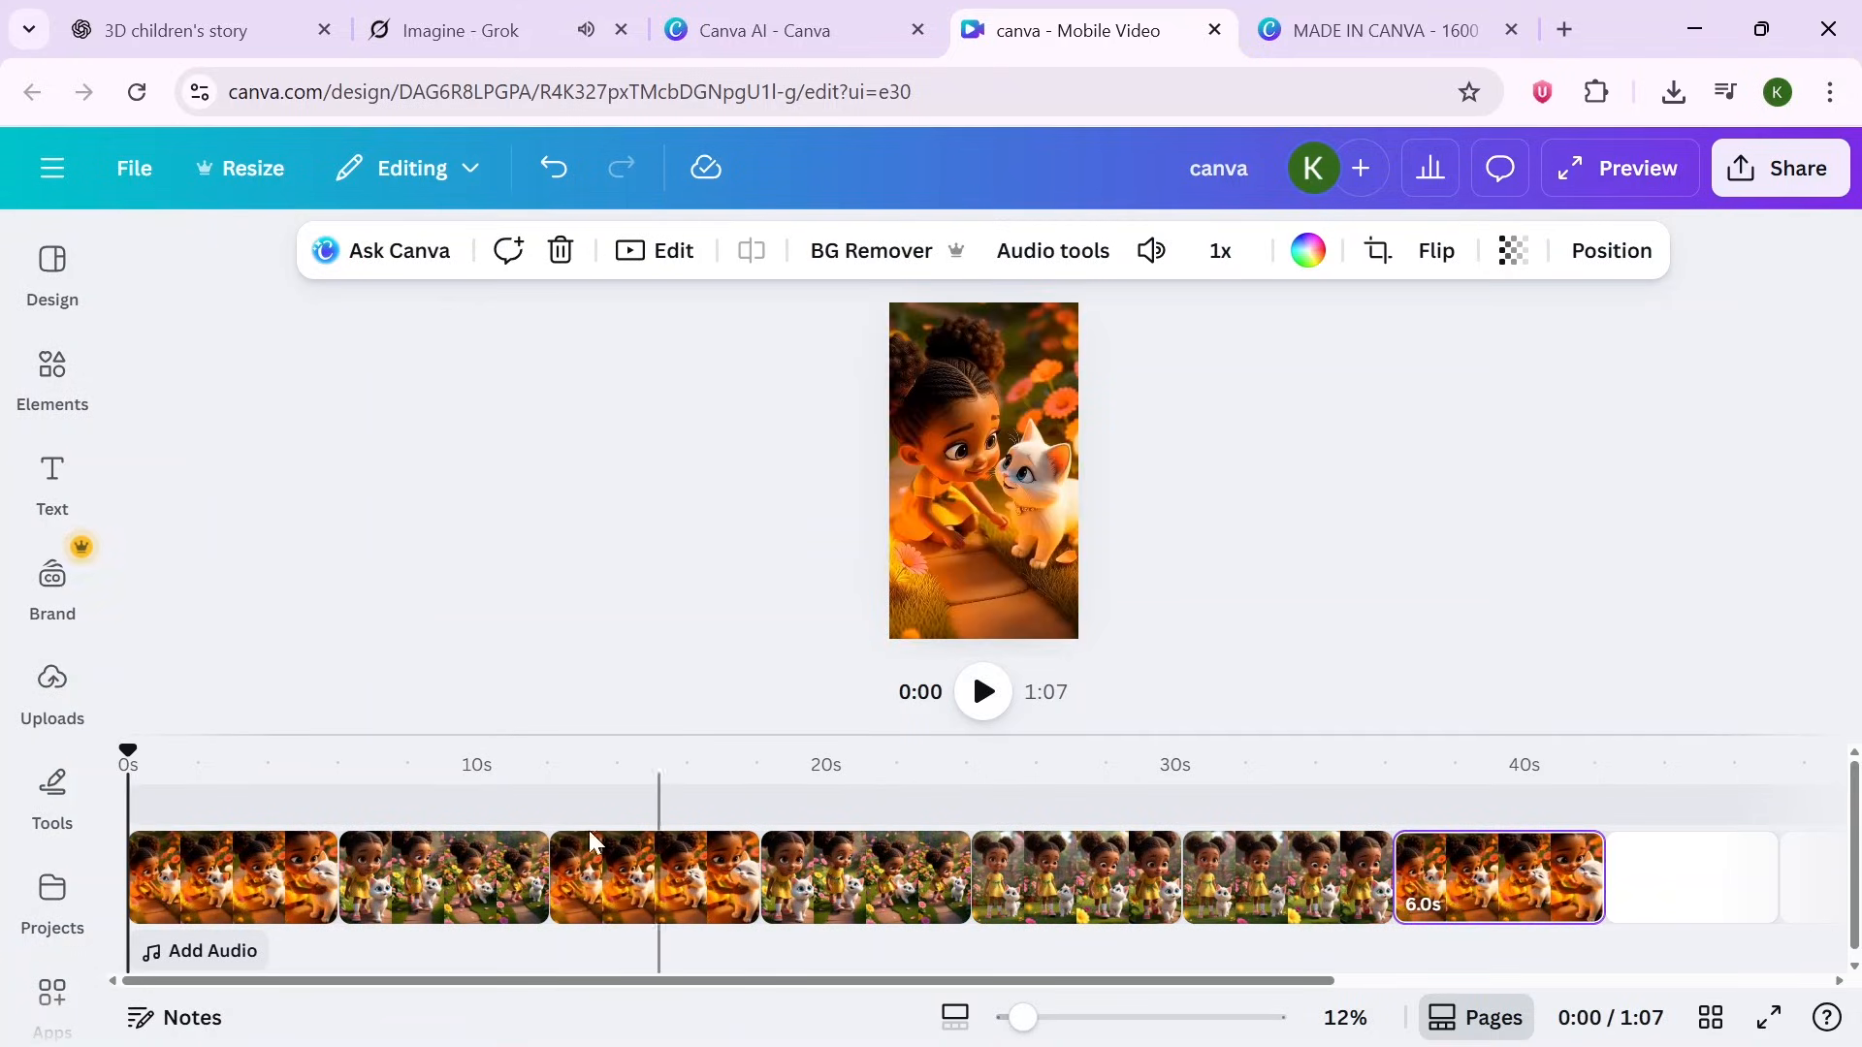
{"action": "mouse_move", "coordinate": [341, 900]}
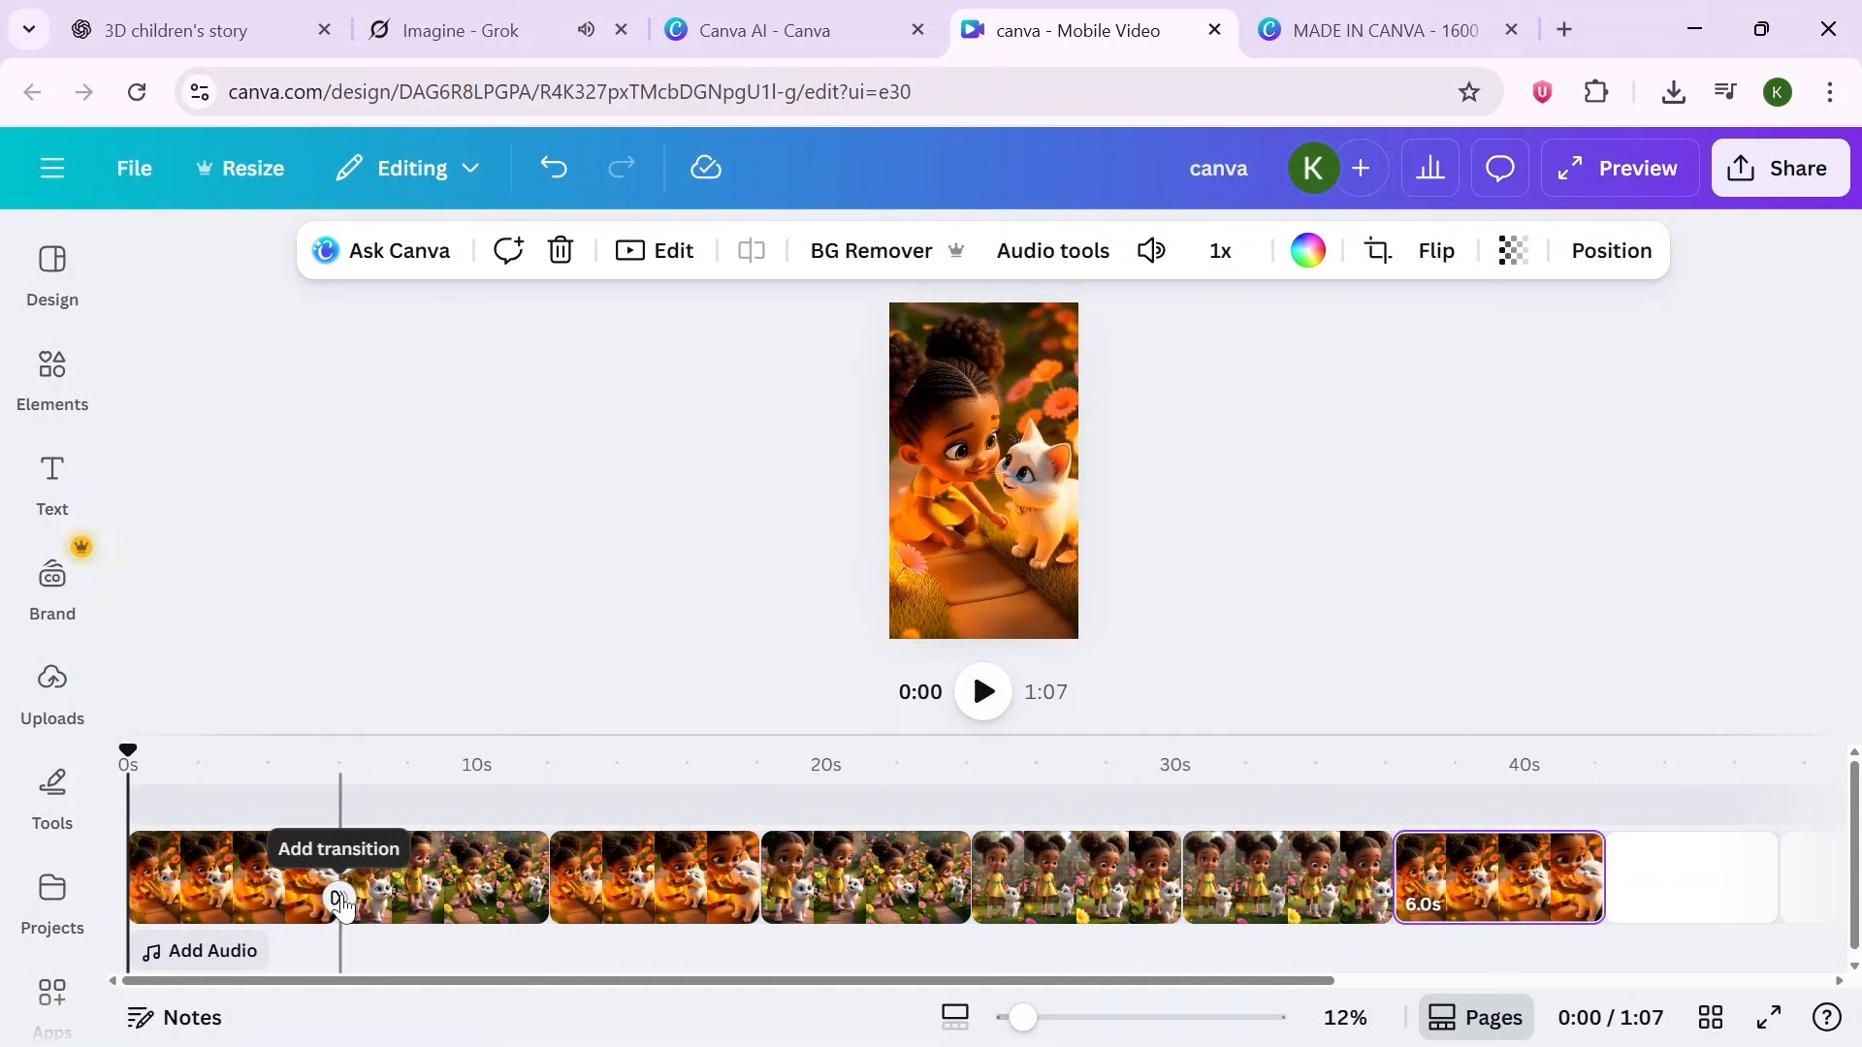
{"action": "left_click", "coordinate": [339, 899]}
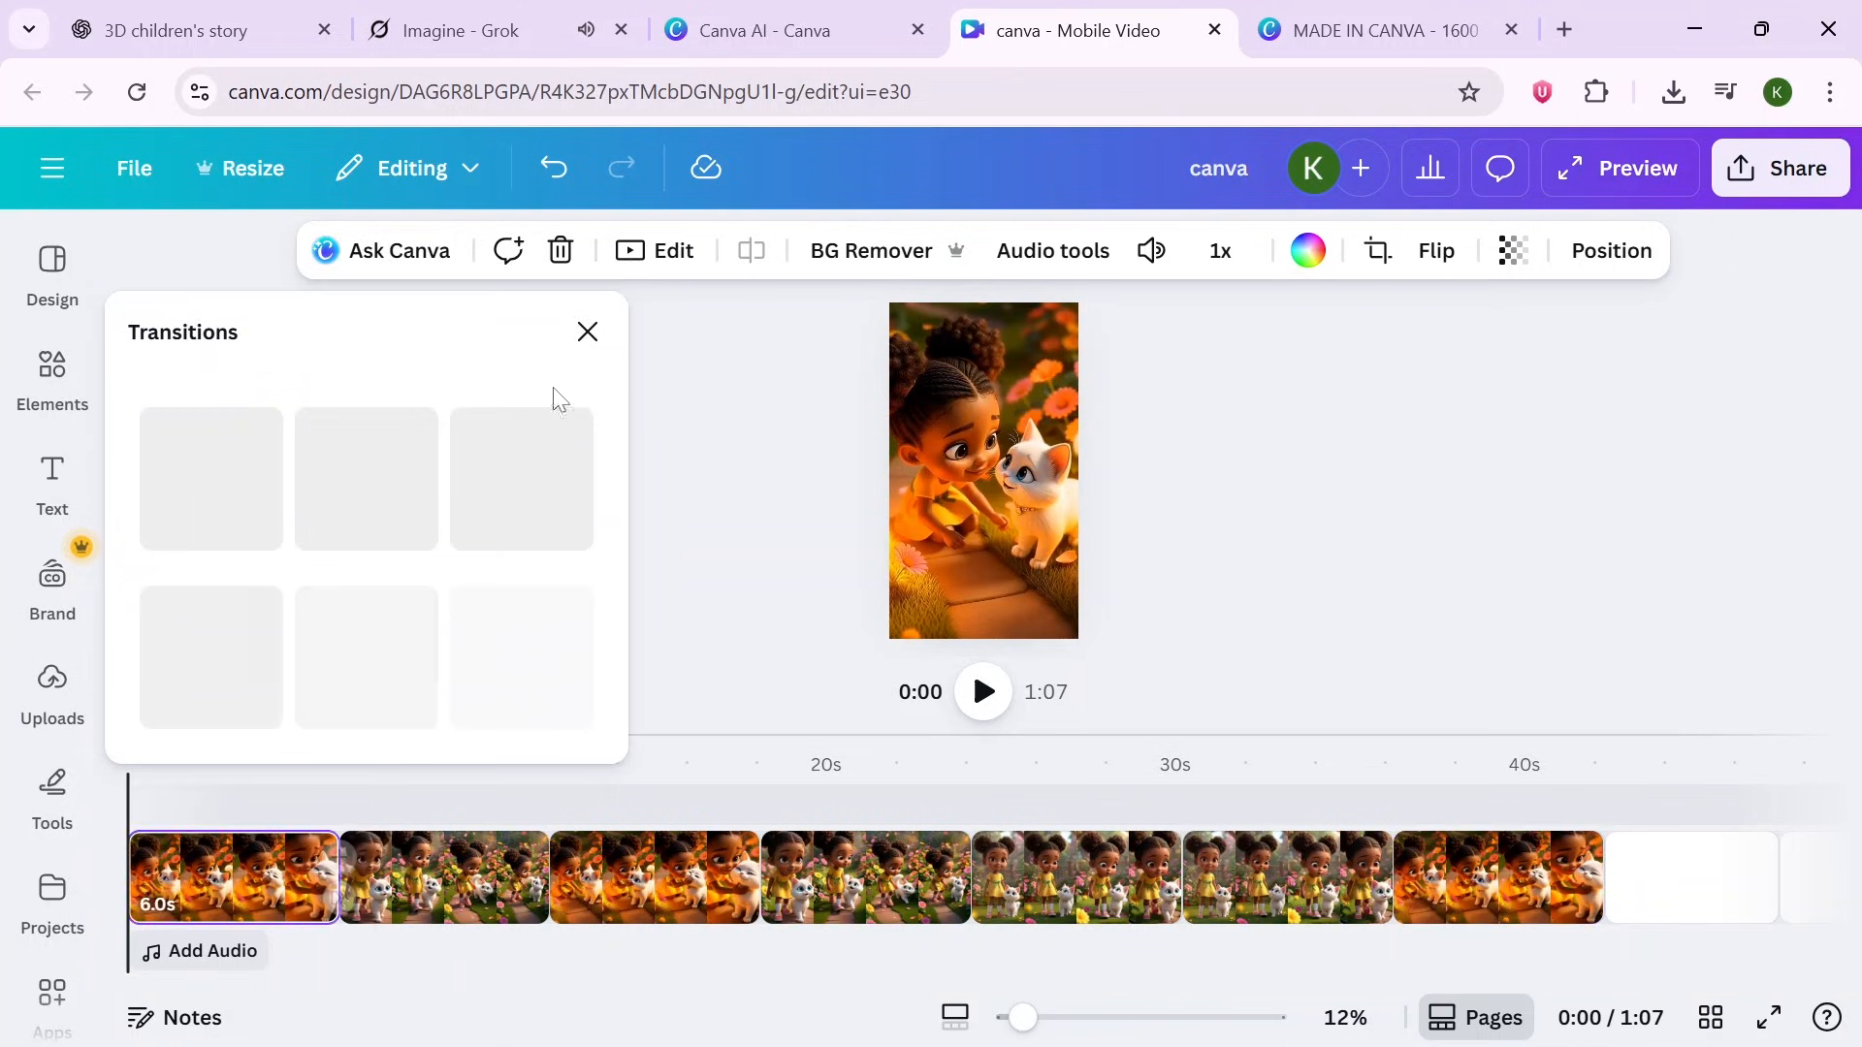
{"action": "left_click", "coordinate": [347, 520]}
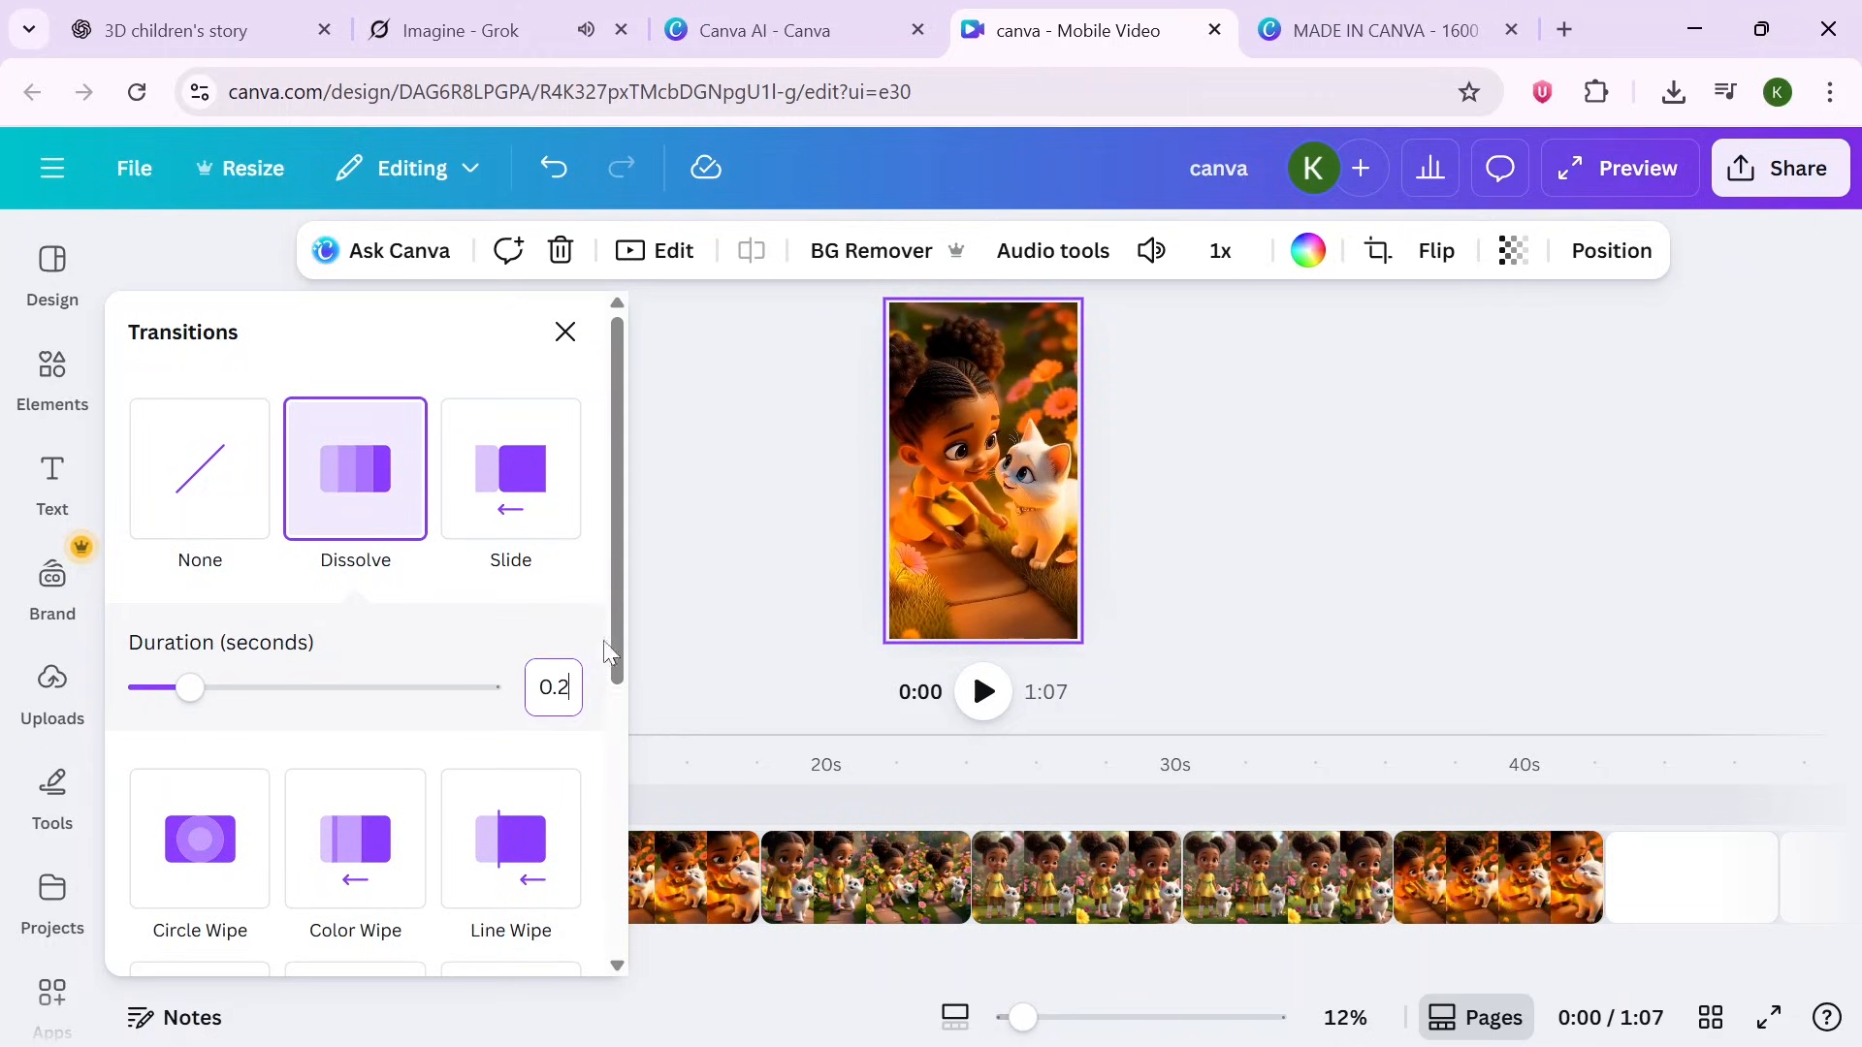
{"action": "left_click_drag", "start_coordinate": [611, 640], "coordinate": [604, 967]}
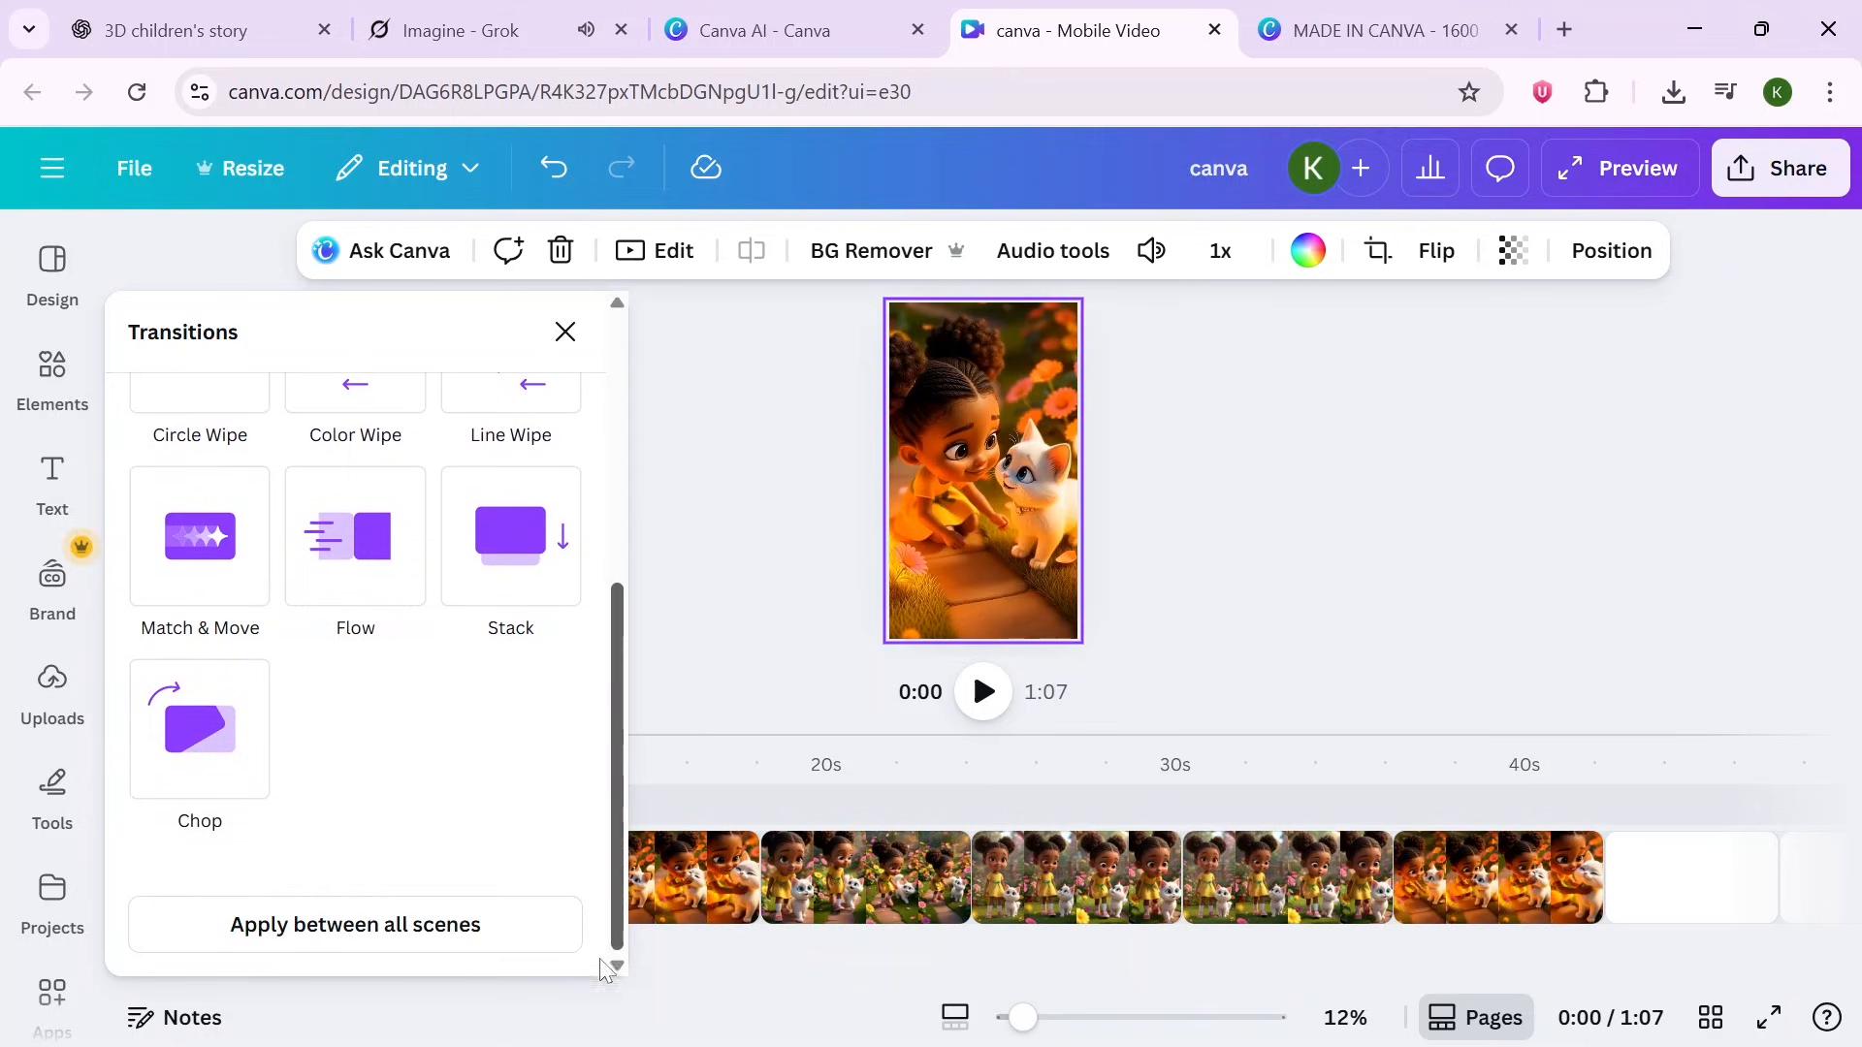
{"action": "left_click", "coordinate": [500, 925]}
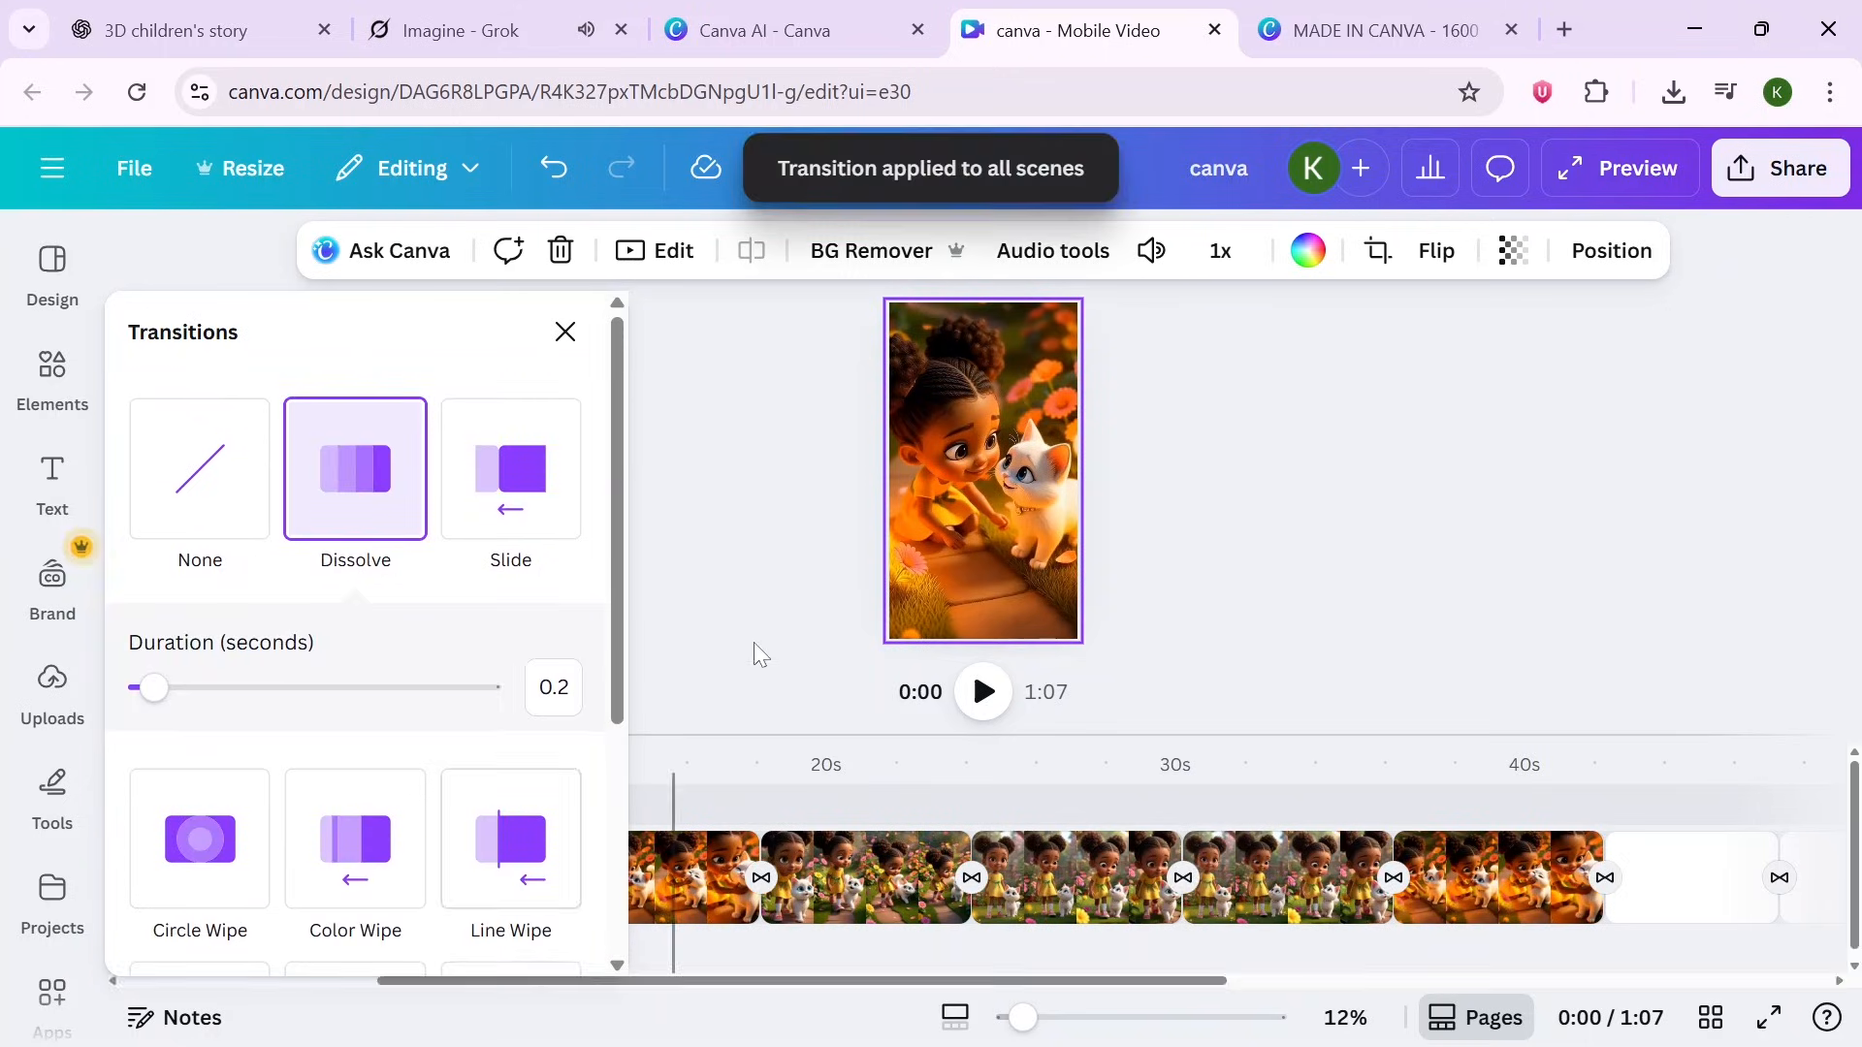
{"action": "left_click", "coordinate": [254, 766]}
{"action": "left_click_drag", "start_coordinate": [254, 766], "coordinate": [129, 747]}
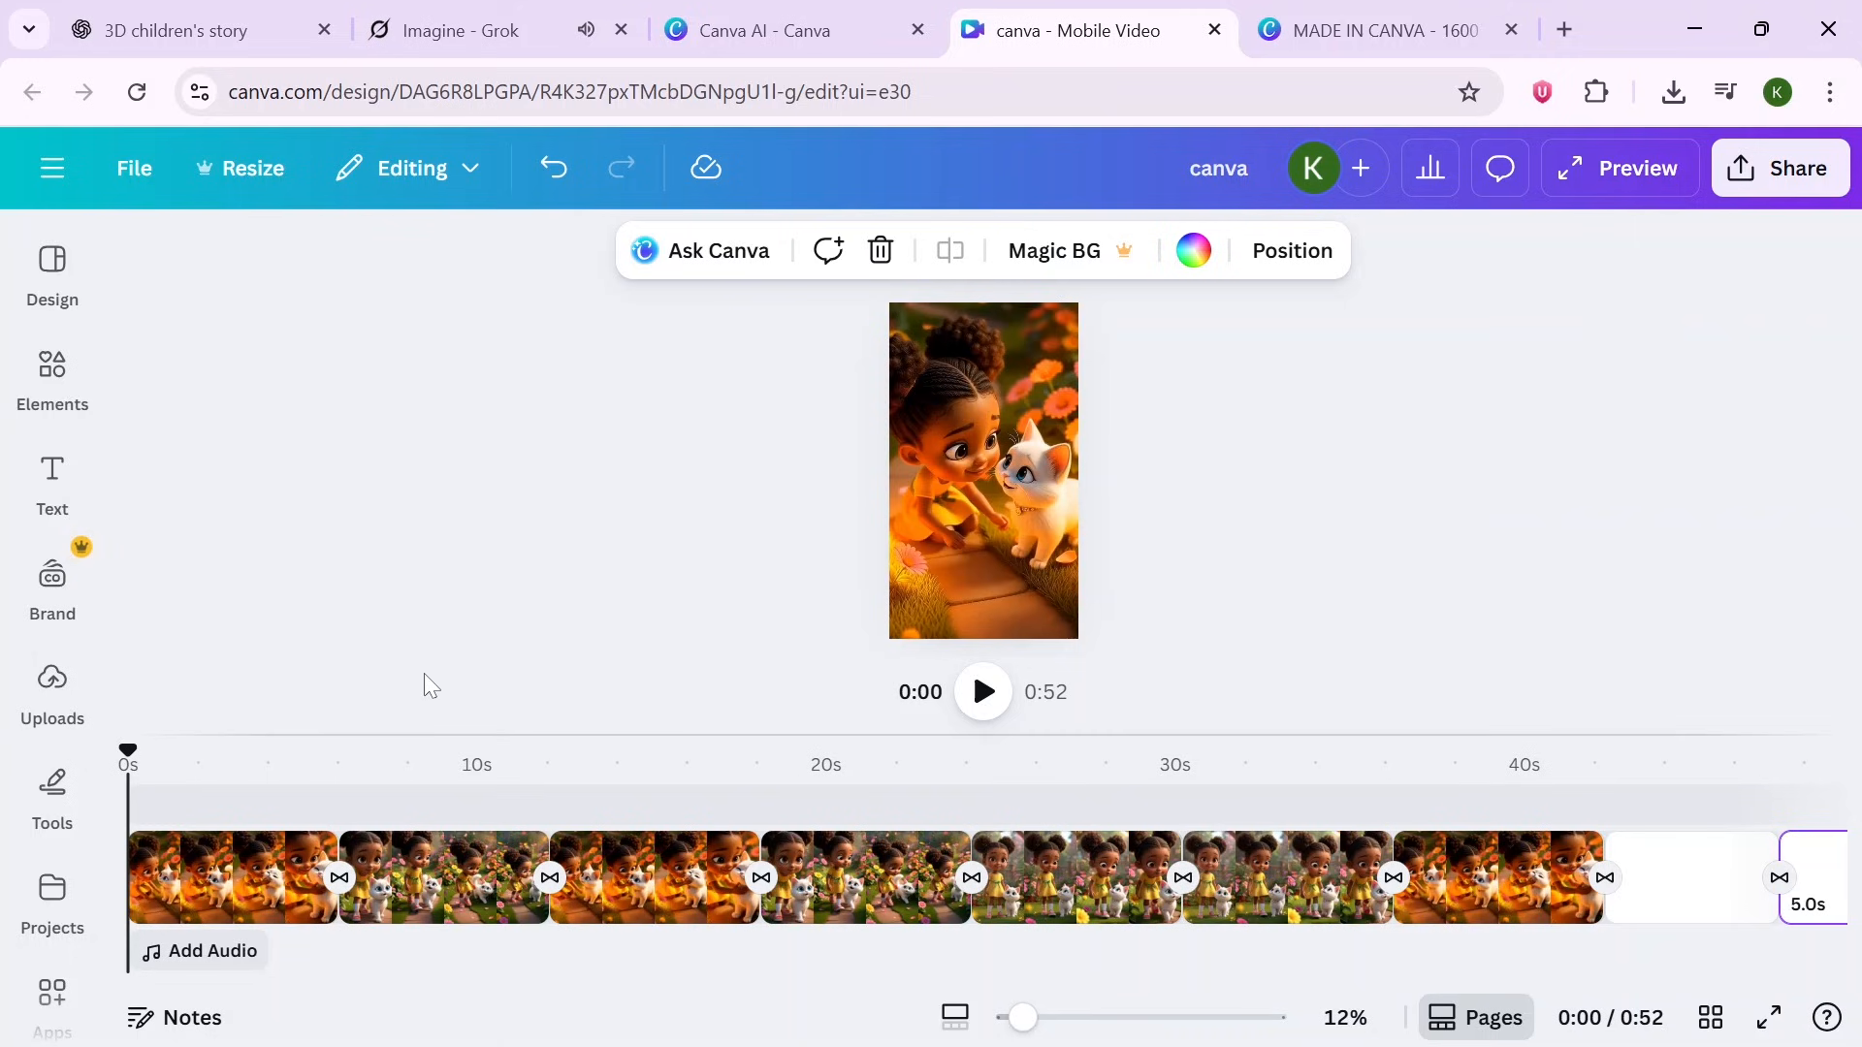
- Add the uploaded background-music-soft-calm audio track to the video and preview the result
{"action": "left_click", "coordinate": [49, 720]}
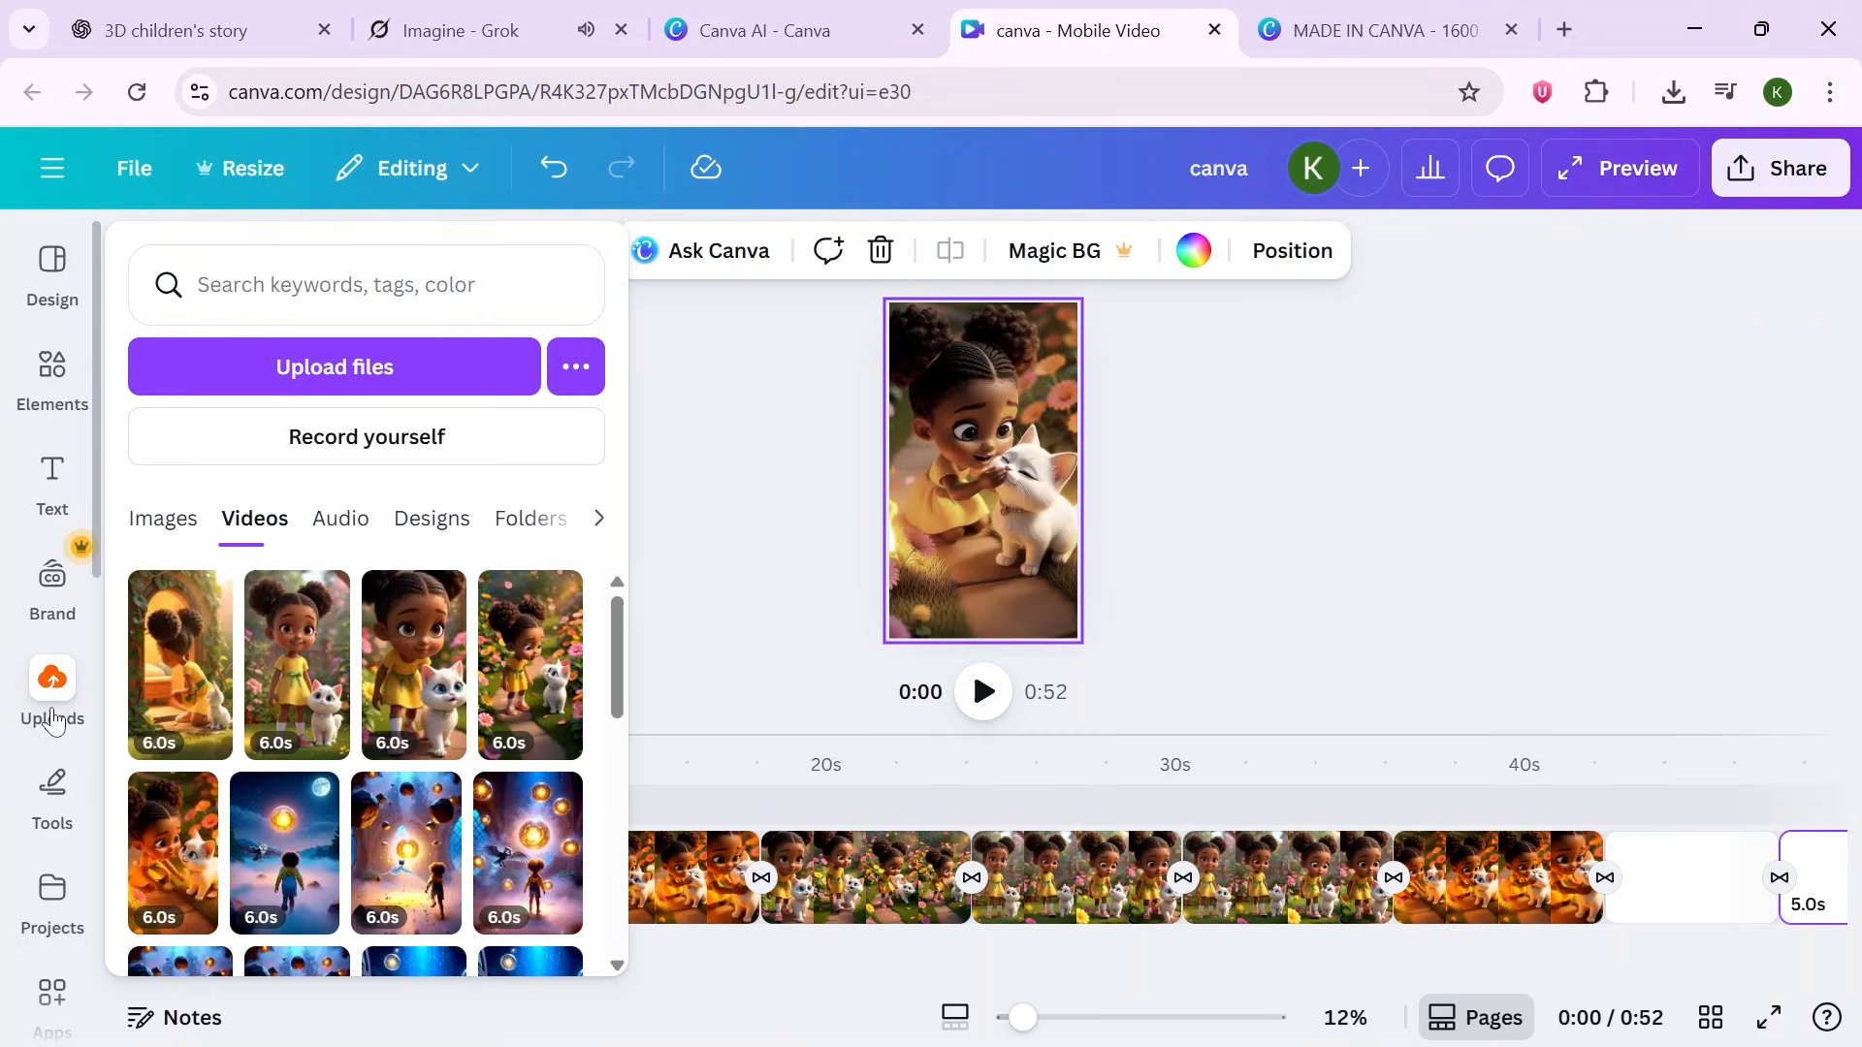
{"action": "left_click", "coordinate": [330, 511]}
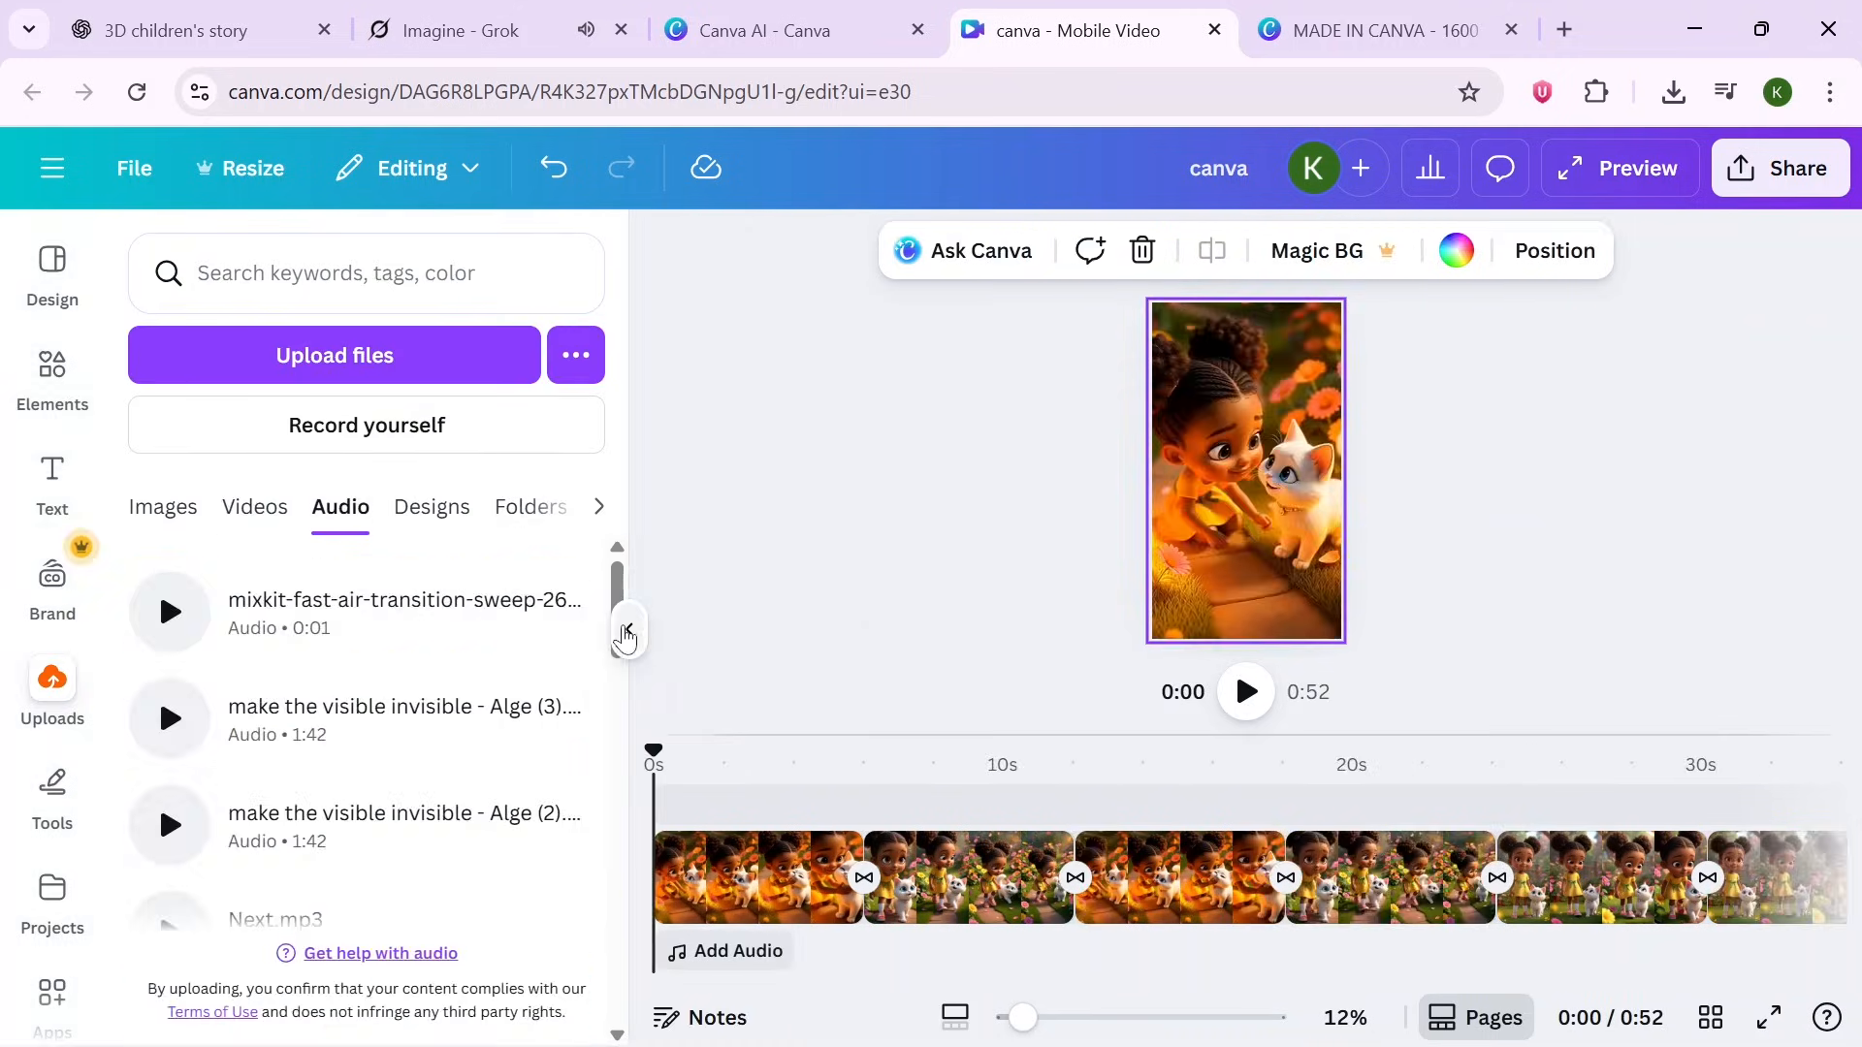
{"action": "left_click_drag", "start_coordinate": [617, 580], "coordinate": [617, 655]}
{"action": "left_click_drag", "start_coordinate": [621, 752], "coordinate": [617, 859]}
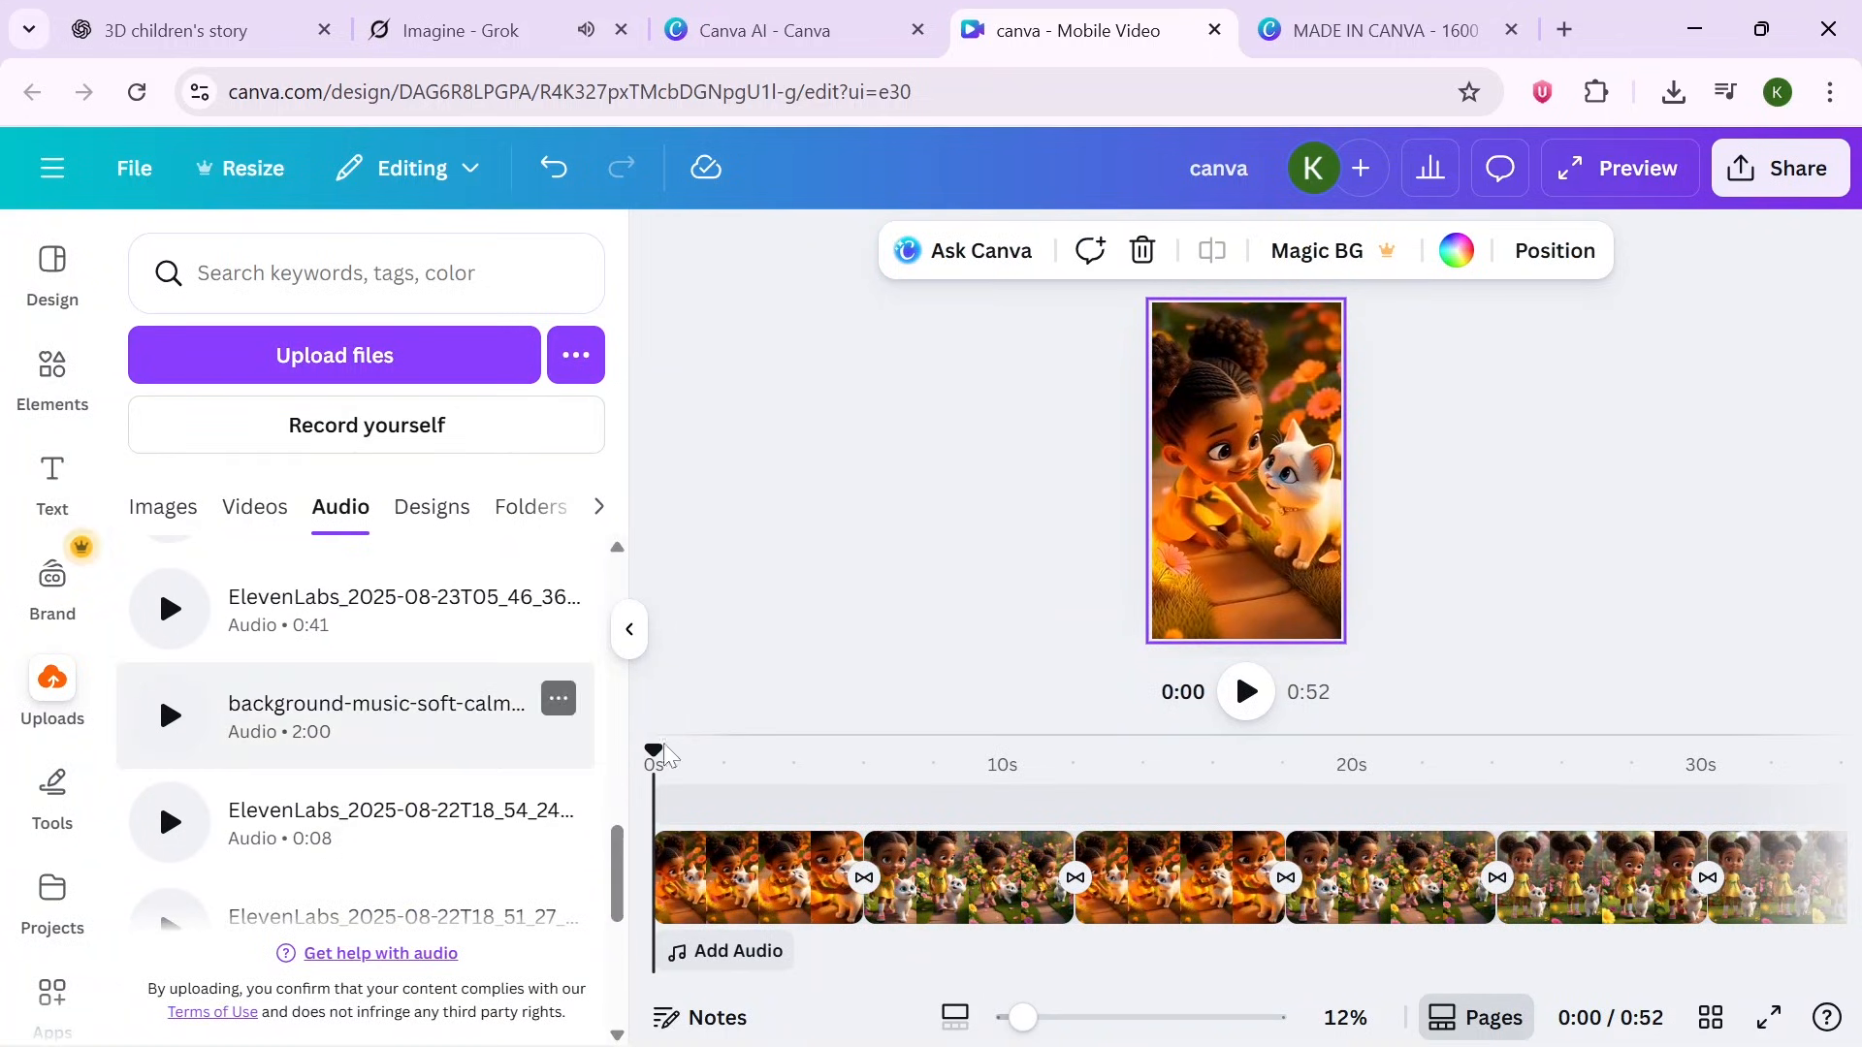
{"action": "left_click", "coordinate": [499, 718]}
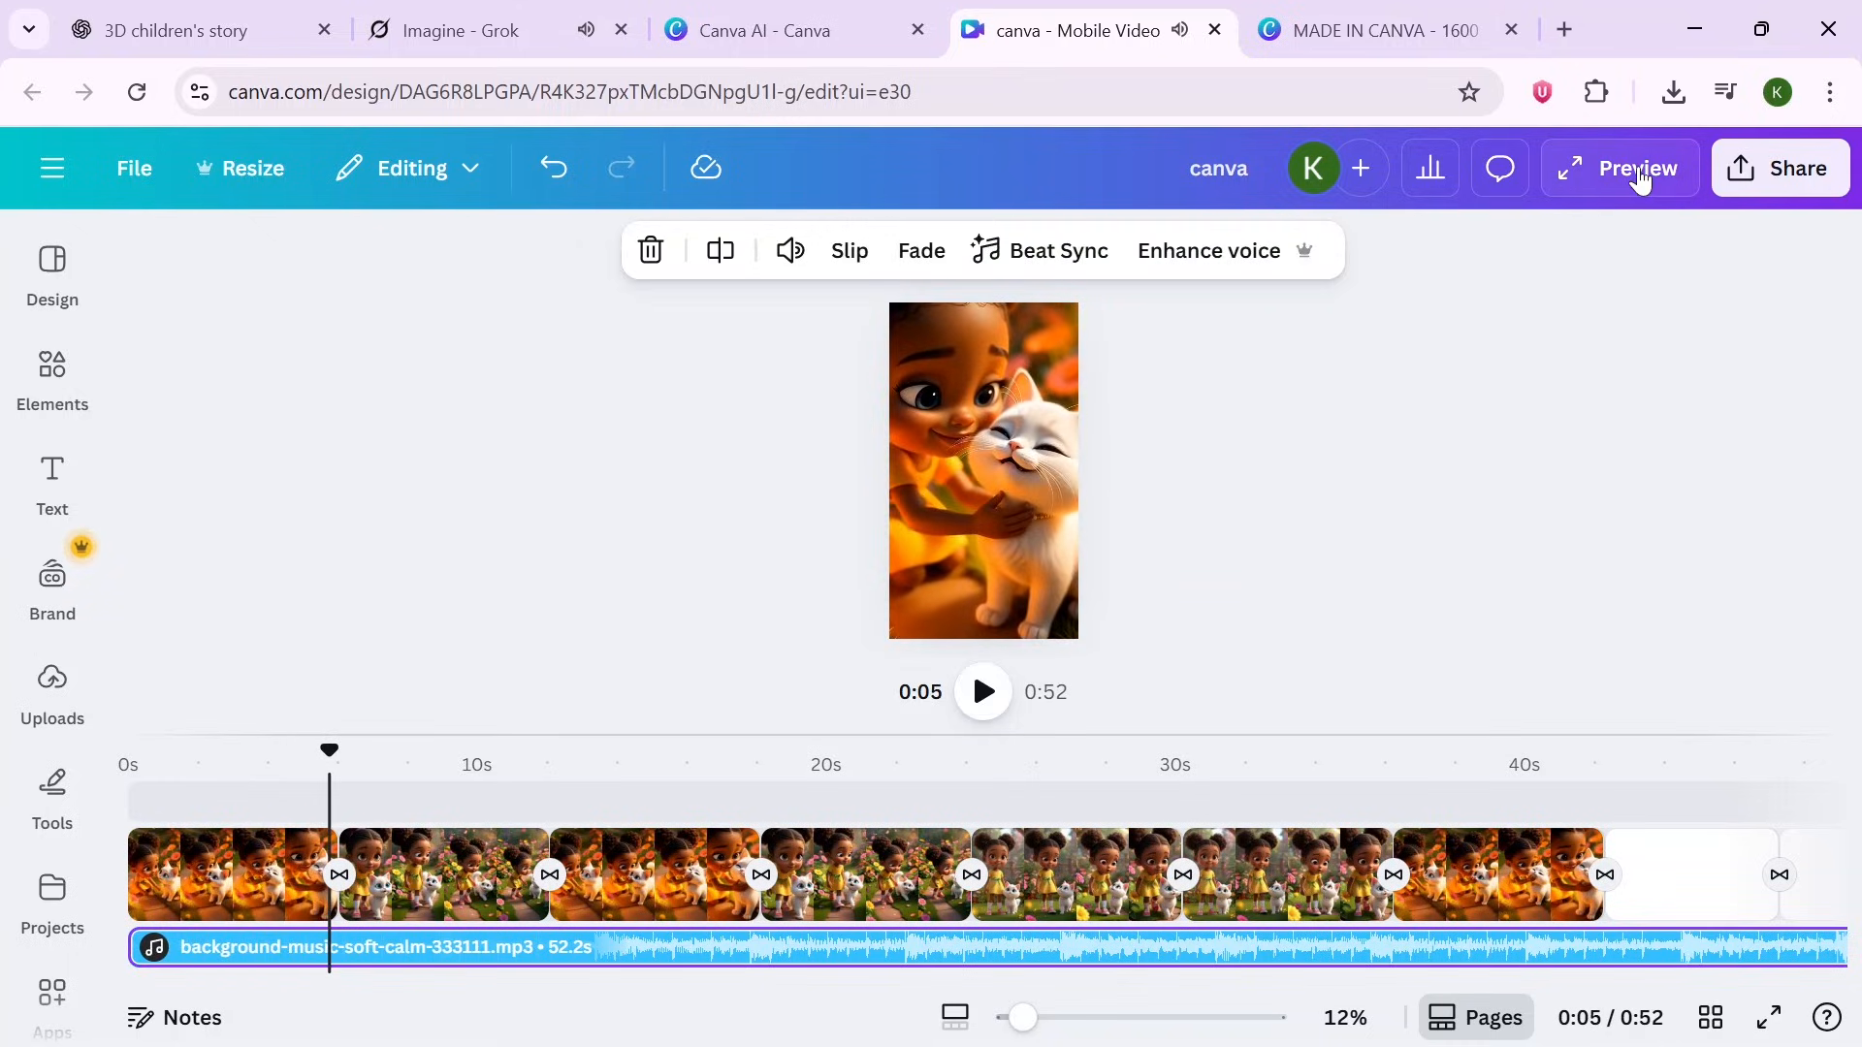
{"action": "left_click", "coordinate": [1638, 170]}
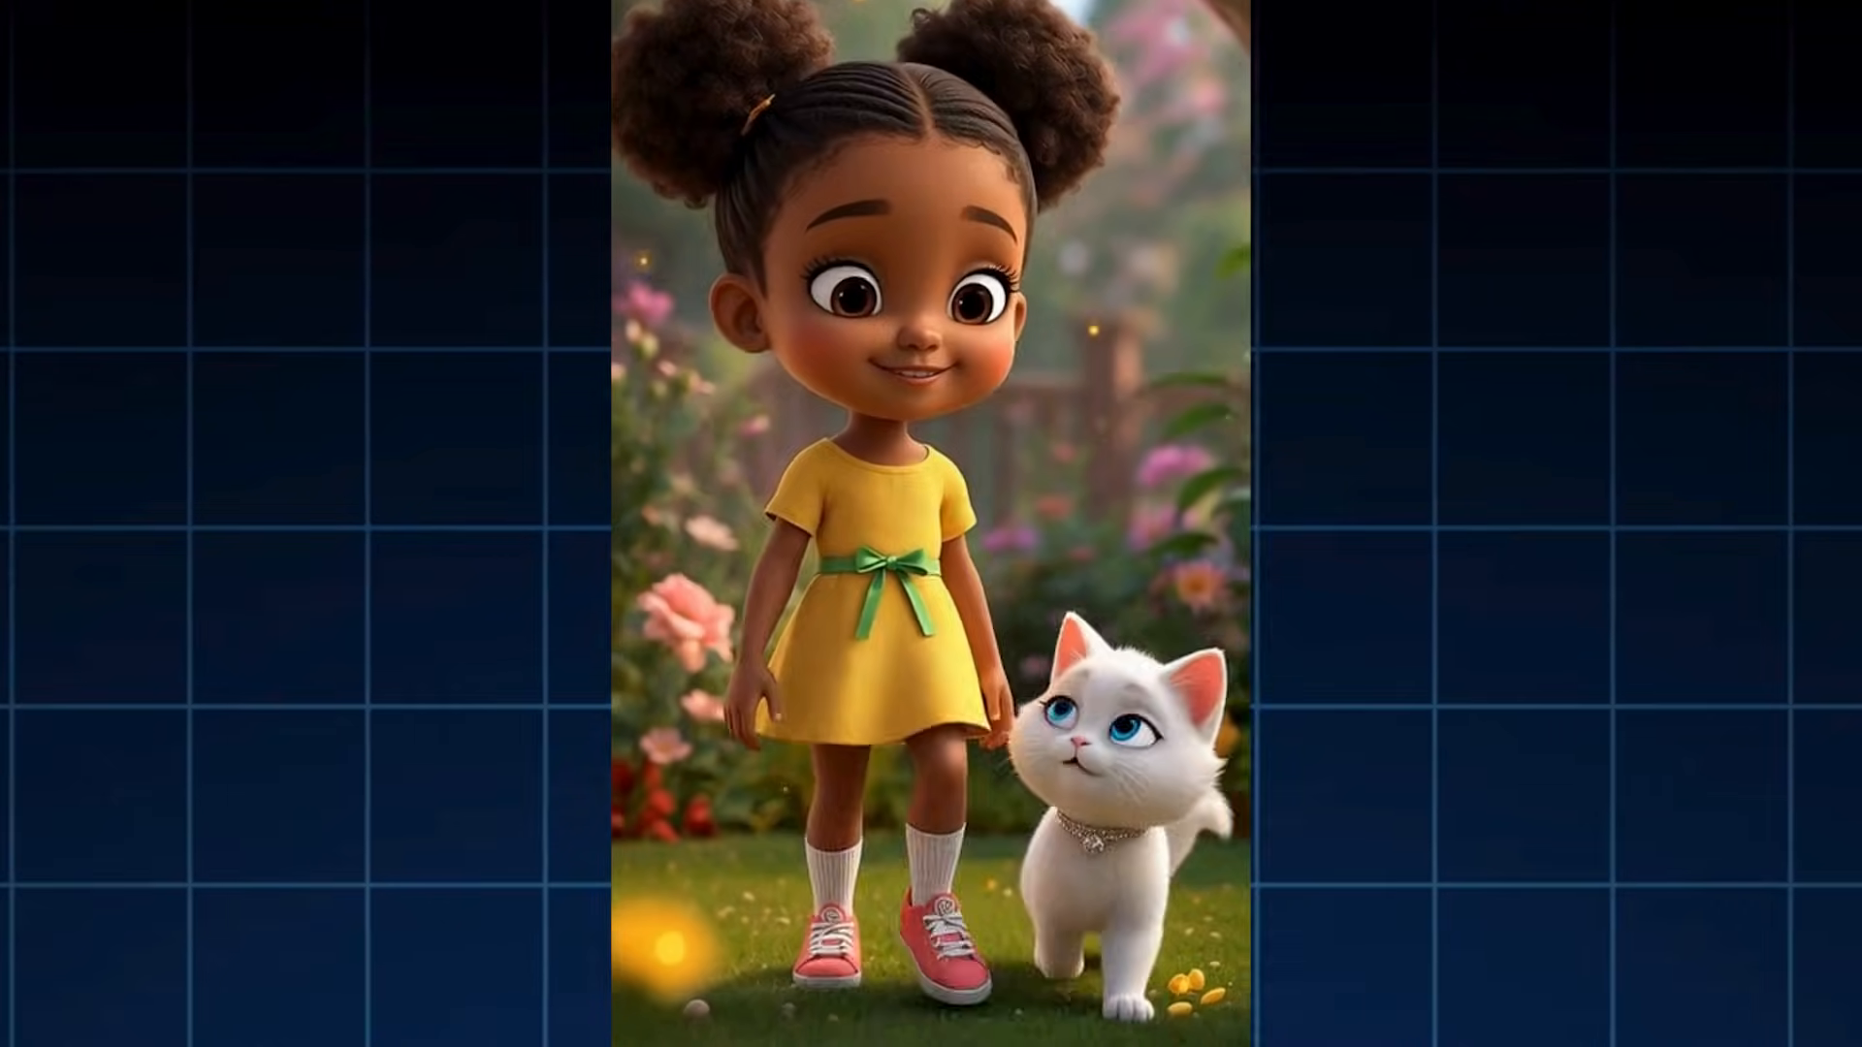